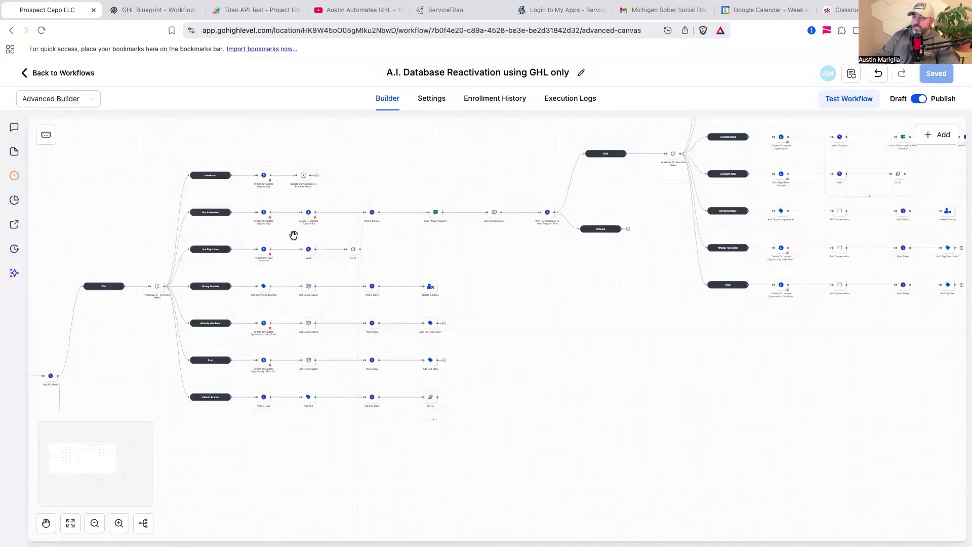
Review the text of the "SMS Still interested in solar" action at the start of the workflow, closing it without changes
scroll(294, 235, "down", 3)
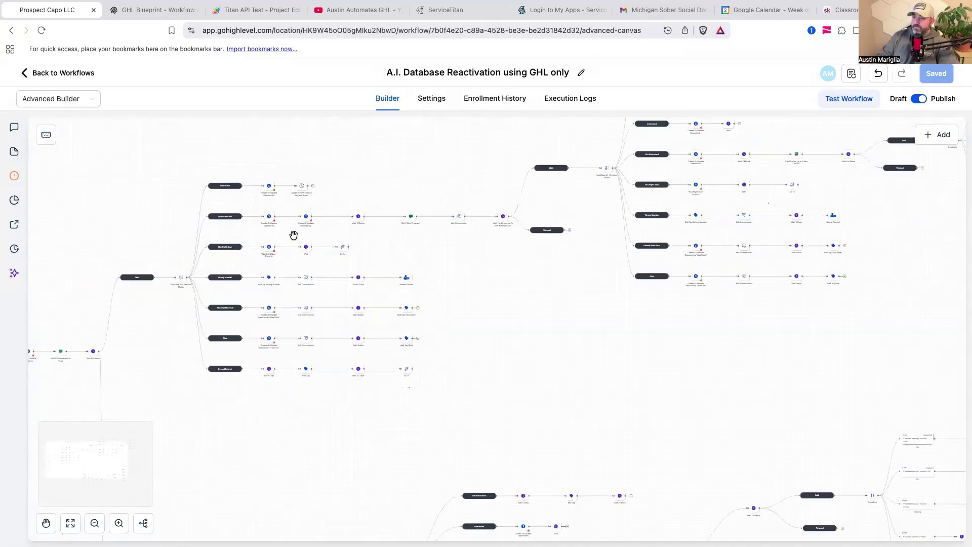
left_click_drag(430, 271, 687, 230)
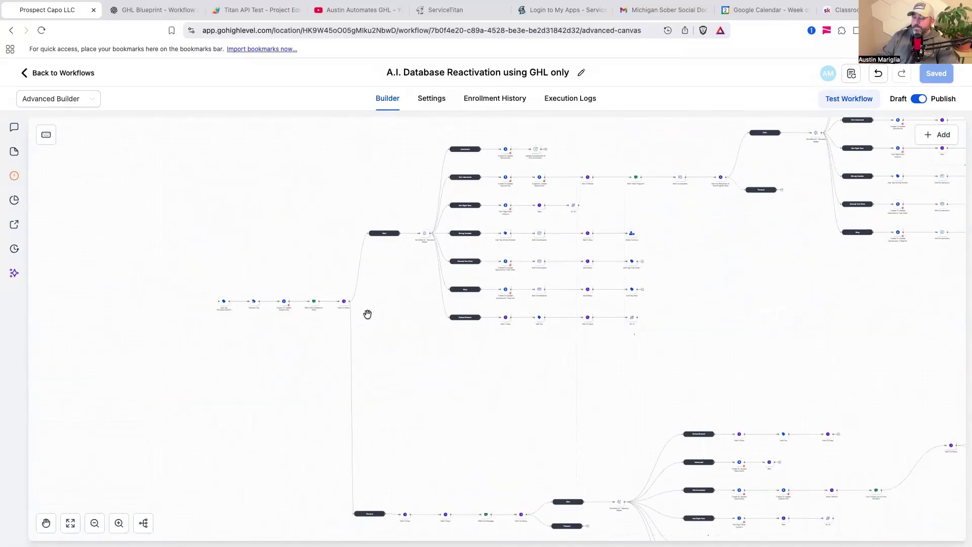
left_click_drag(391, 305, 409, 341)
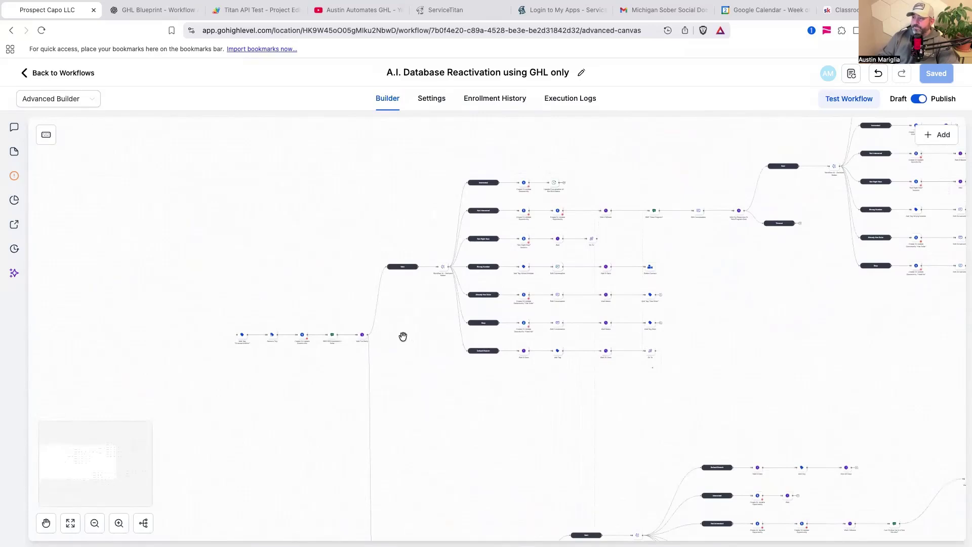
scroll(380, 344, "up", 3)
scroll(384, 349, "left", 3)
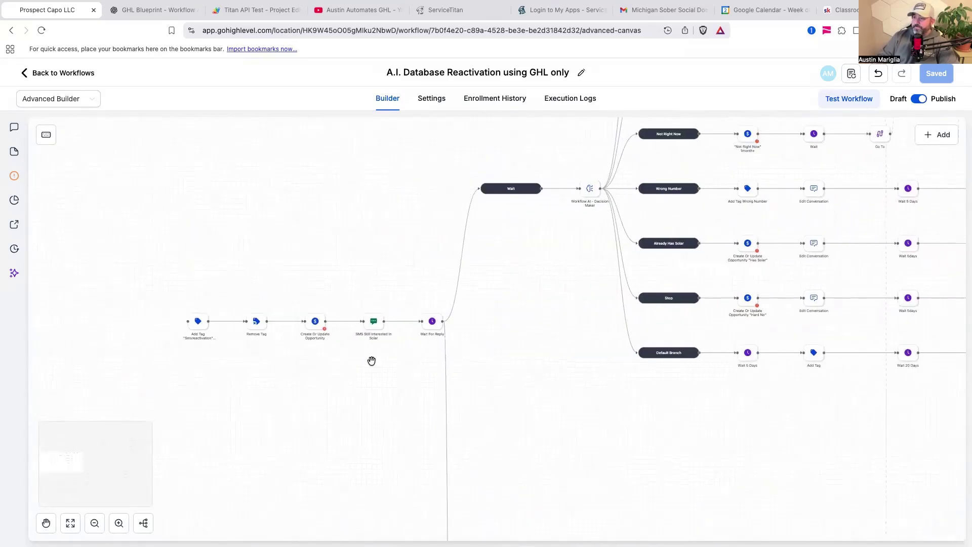
scroll(280, 382, "up", 3)
scroll(280, 382, "down", 2)
scroll(389, 357, "down", 1)
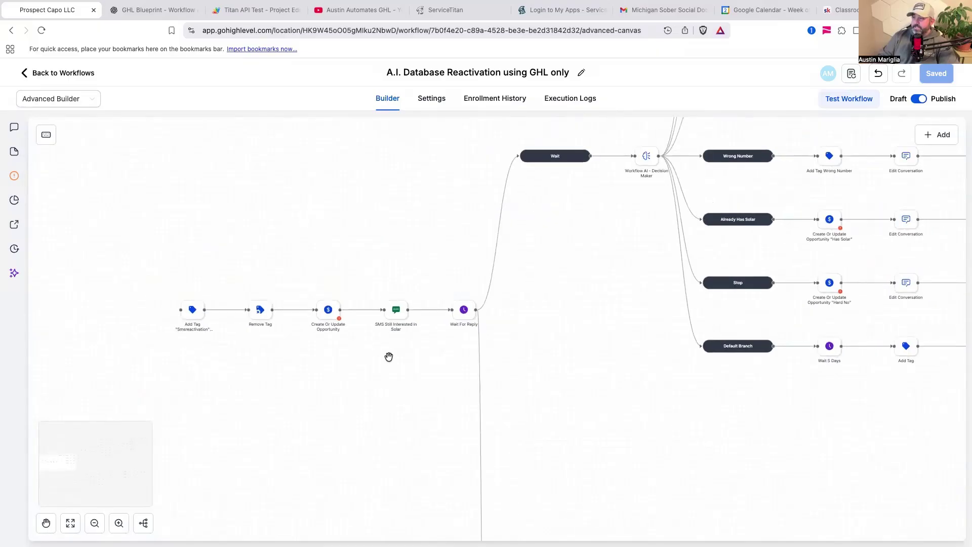
scroll(389, 357, "down", 1)
left_click(394, 319)
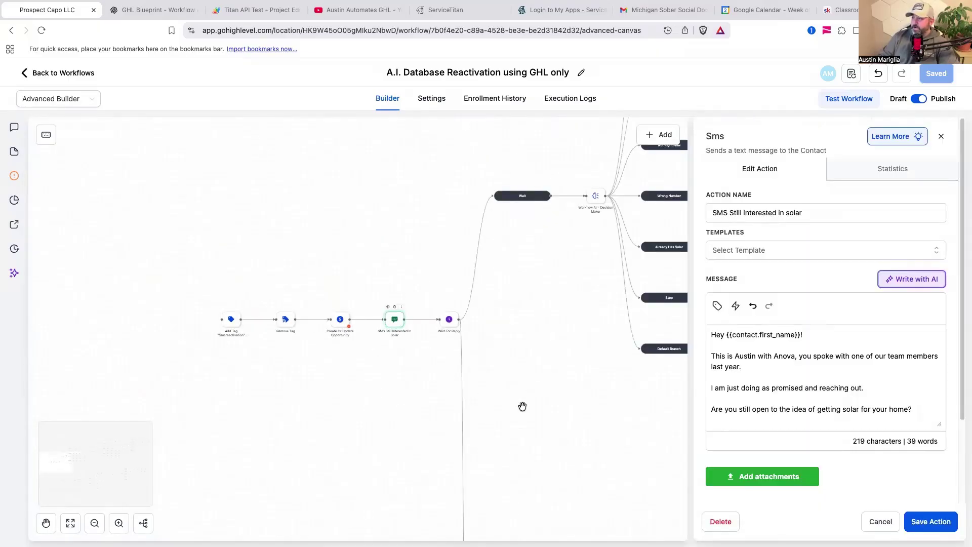
left_click(880, 521)
Review the instructions and branch descriptions of the first Workflow AI - Decision Maker, closing it without changes
left_click_drag(586, 332, 490, 384)
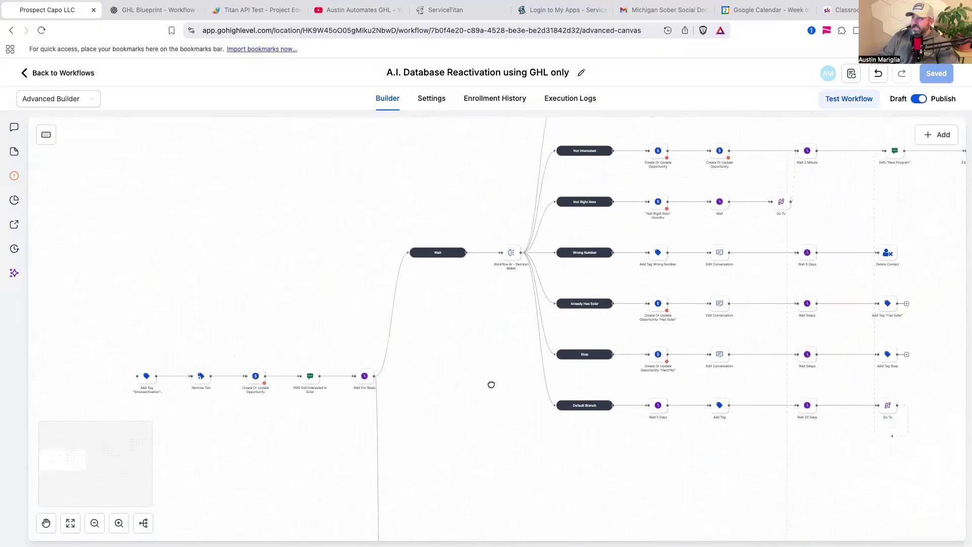
left_click_drag(493, 340, 390, 384)
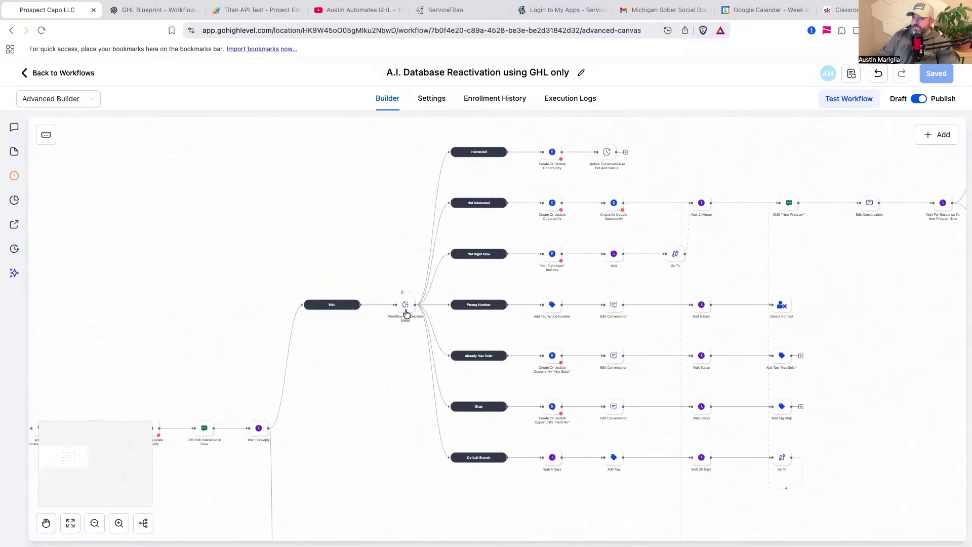
left_click(405, 306)
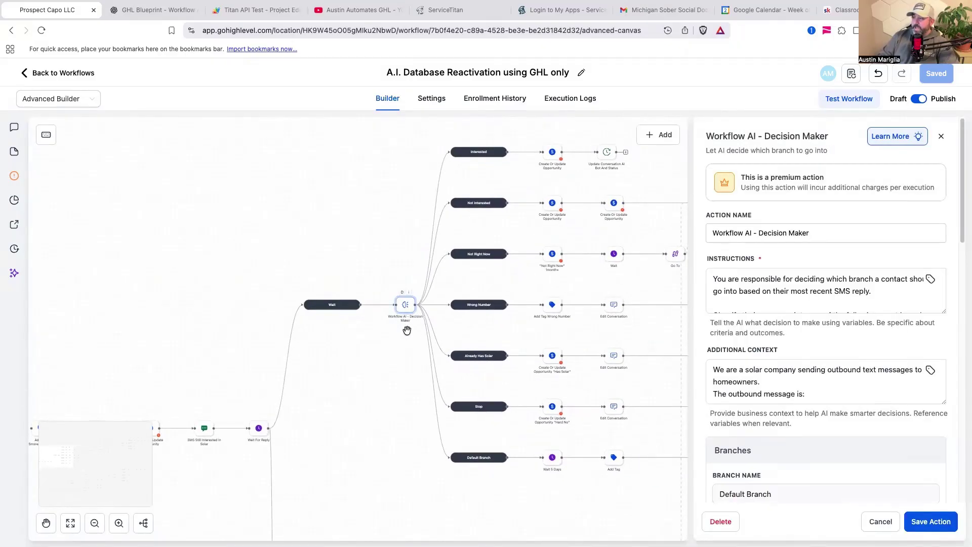
scroll(809, 342, "down", 12)
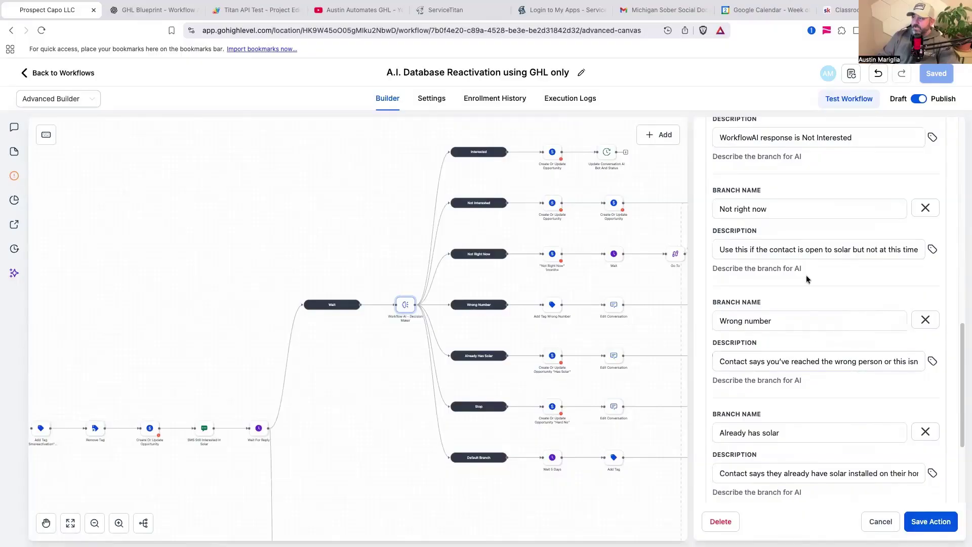
left_click(881, 523)
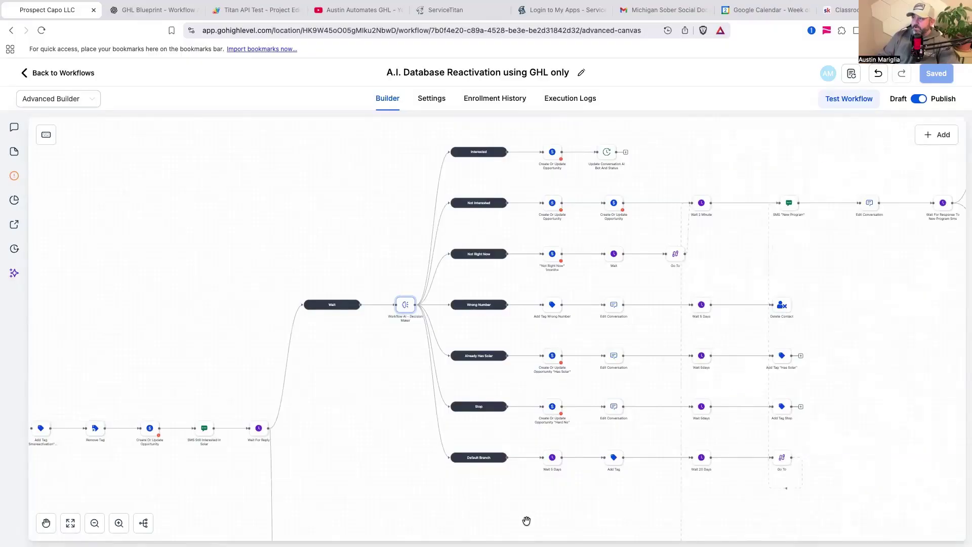
Examine the actions in each branch of the first decision maker, from Interested through Default Branch
scroll(349, 435, "up", 1)
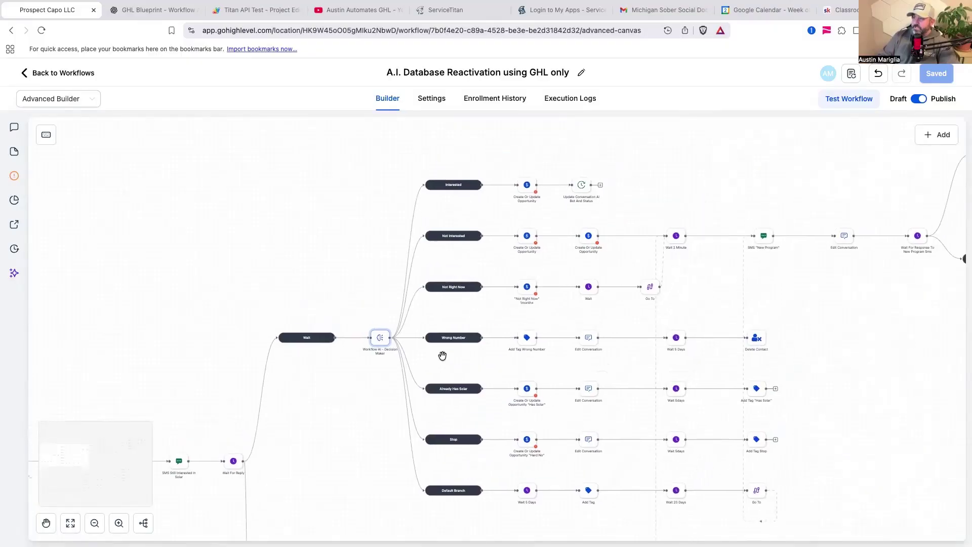
scroll(450, 338, "up", 3)
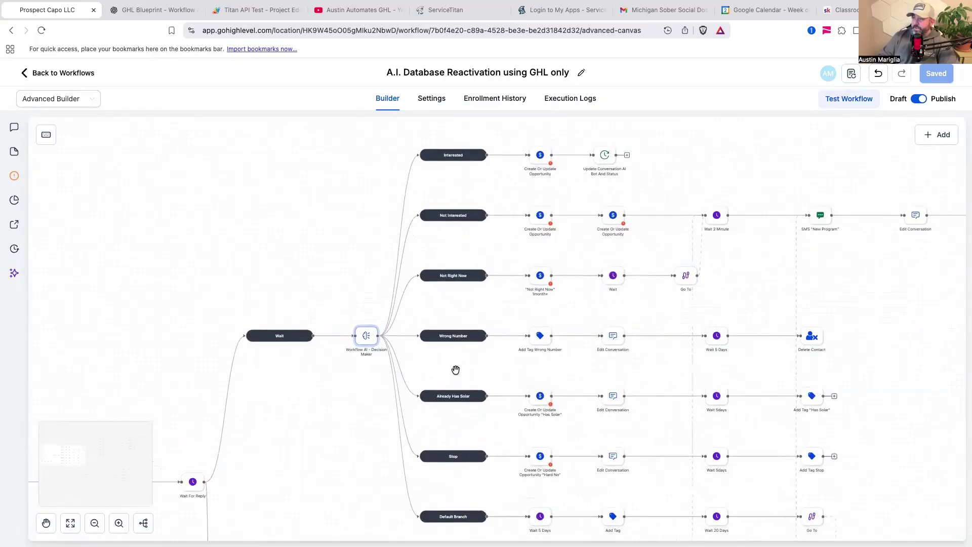
scroll(451, 511, "down", 3)
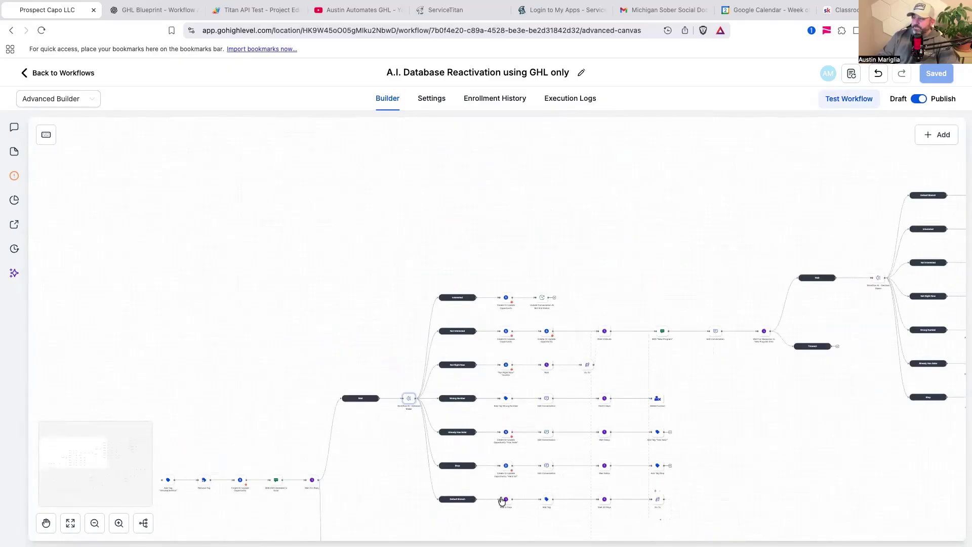
scroll(463, 500, "up", 3)
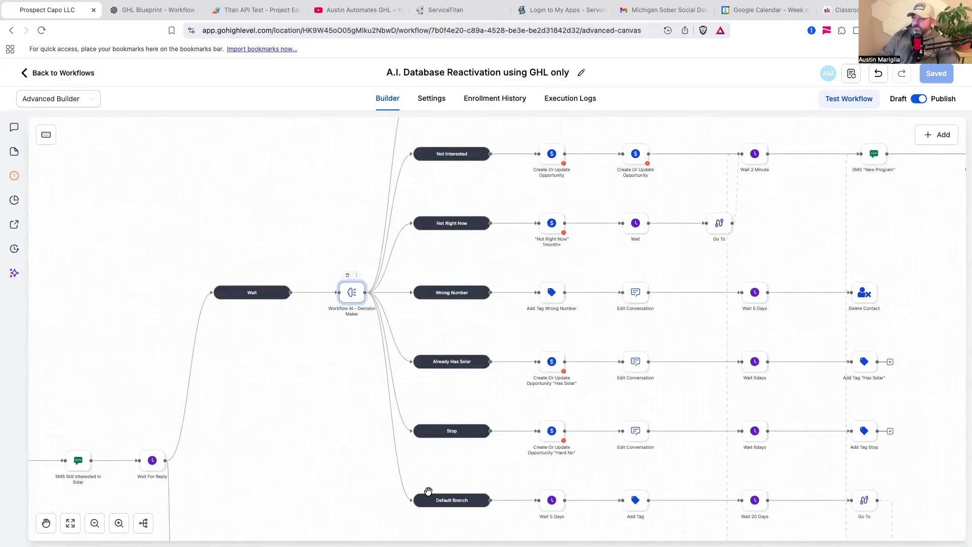
scroll(364, 457, "down", 2)
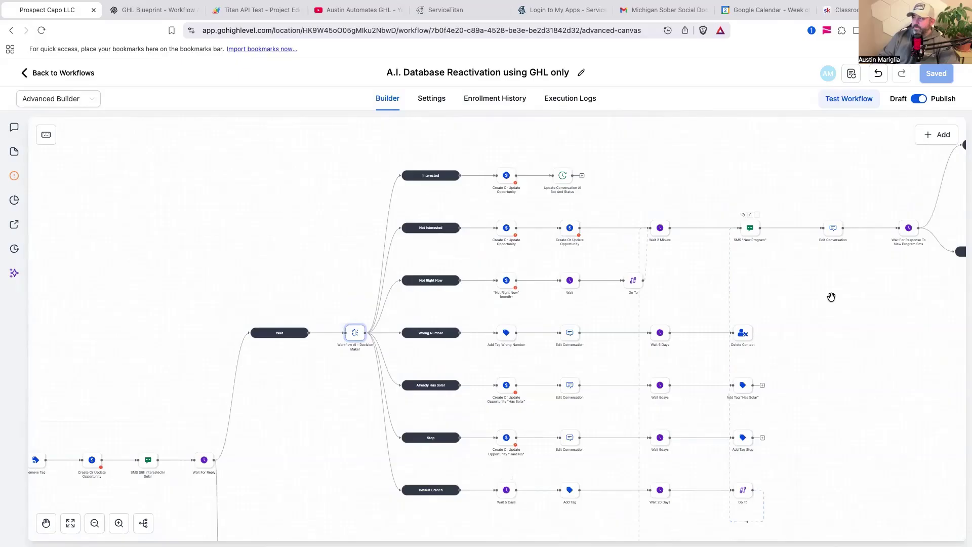
scroll(830, 297, "right", 4)
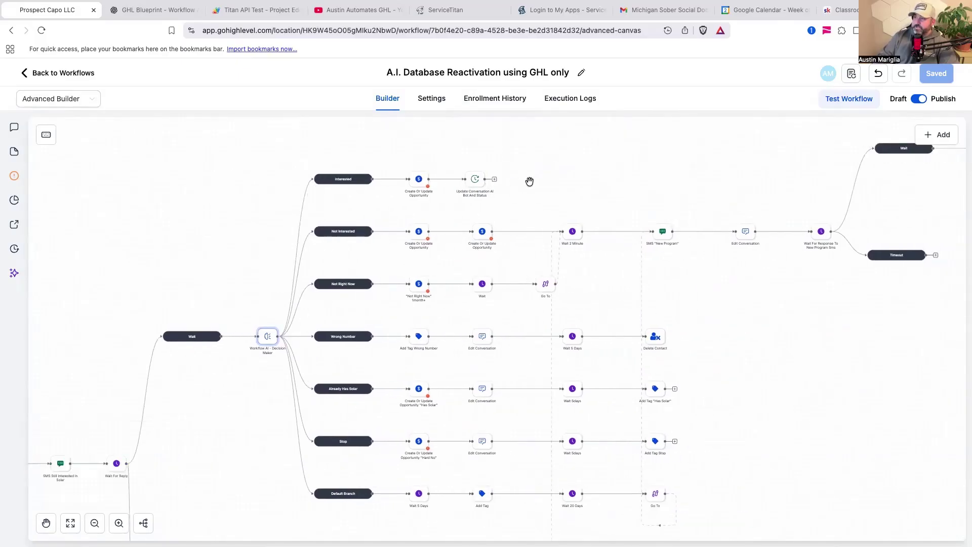
scroll(509, 184, "right", 3)
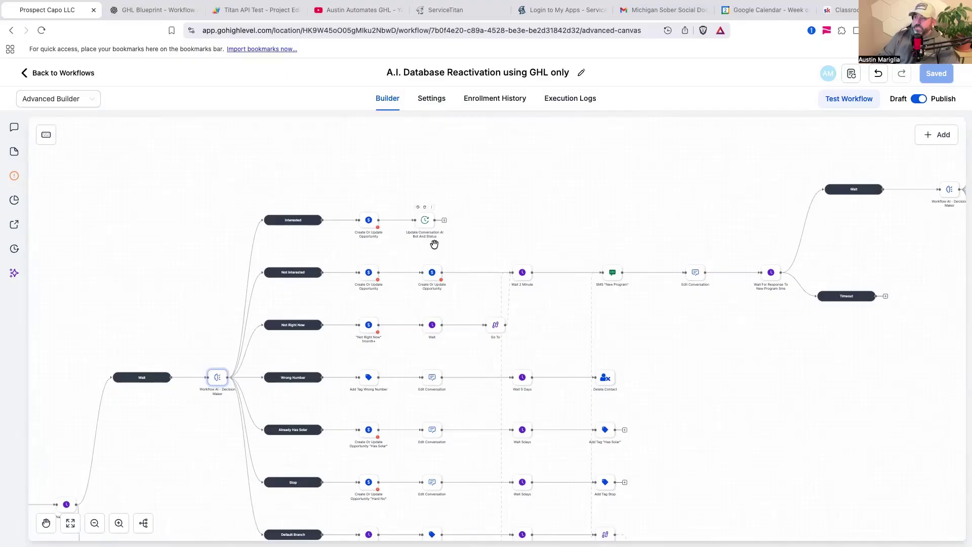
scroll(548, 218, "down", 3)
scroll(548, 218, "right", 3)
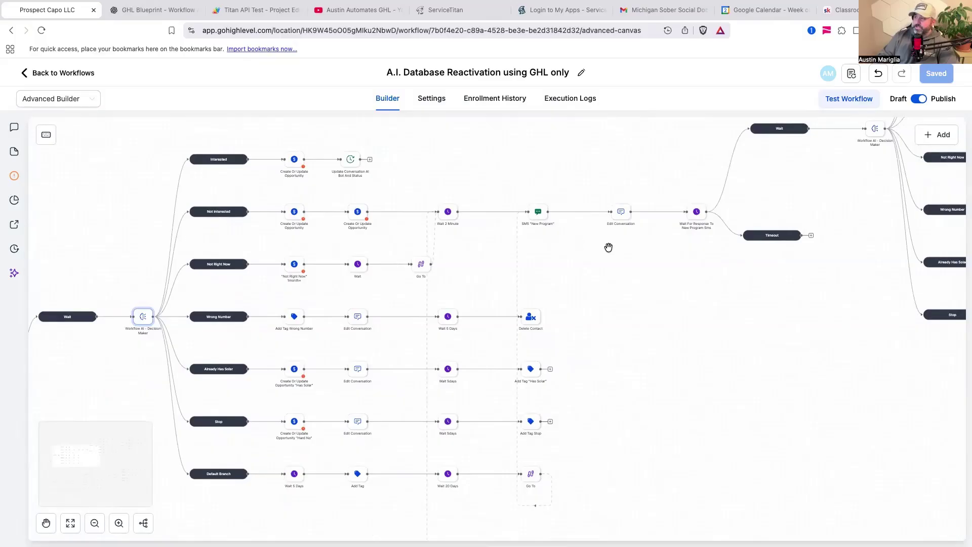
Read the message of the SMS "New program" action in the Not Interested branch, closing it without changes
left_click_drag(607, 247, 515, 249)
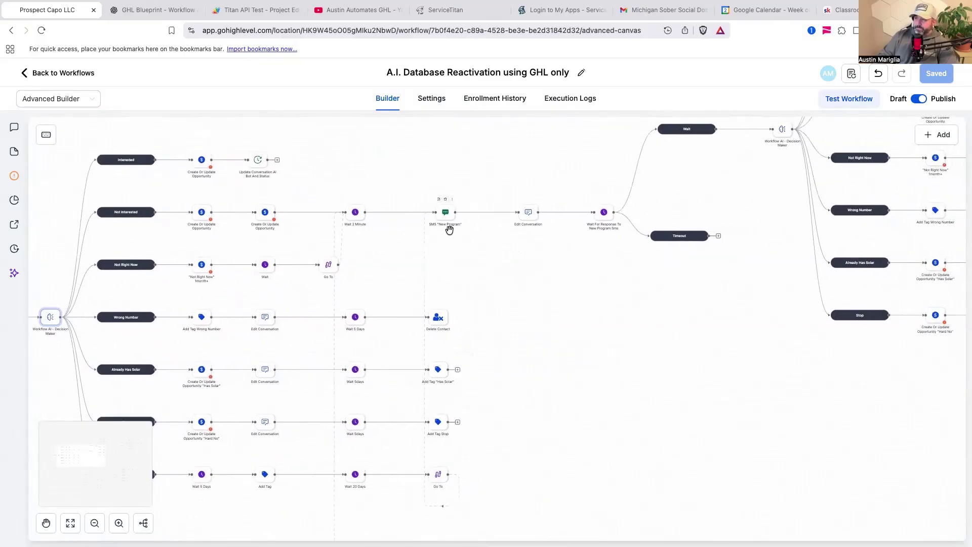
left_click(443, 215)
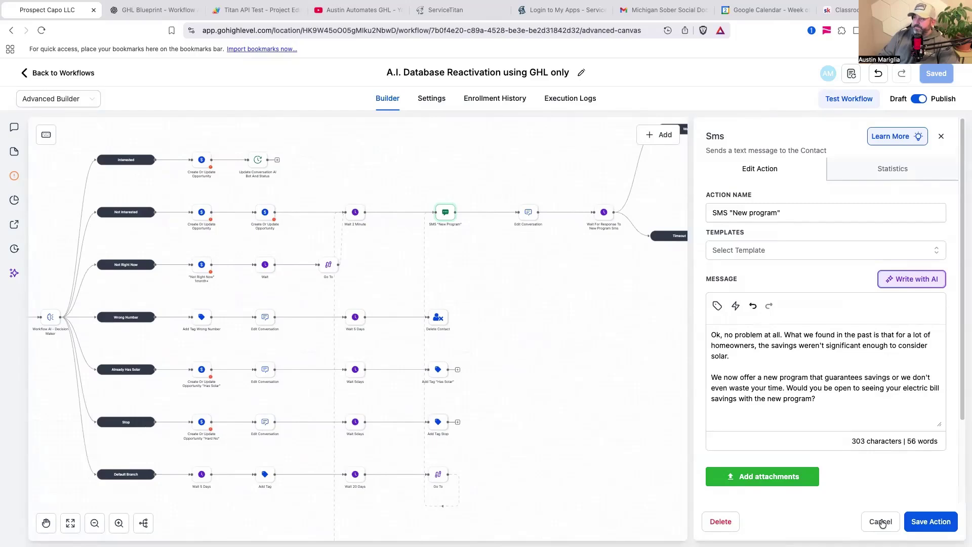
left_click(881, 522)
Examine the path following the SMS "New program" action and recheck its message, leaving it unedited
left_click_drag(709, 303, 557, 360)
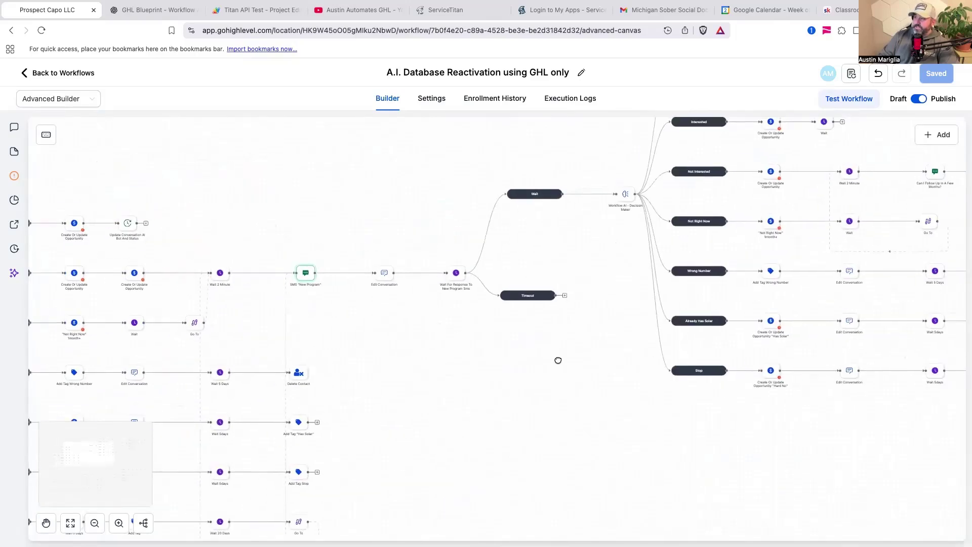
scroll(344, 299, "right", 3)
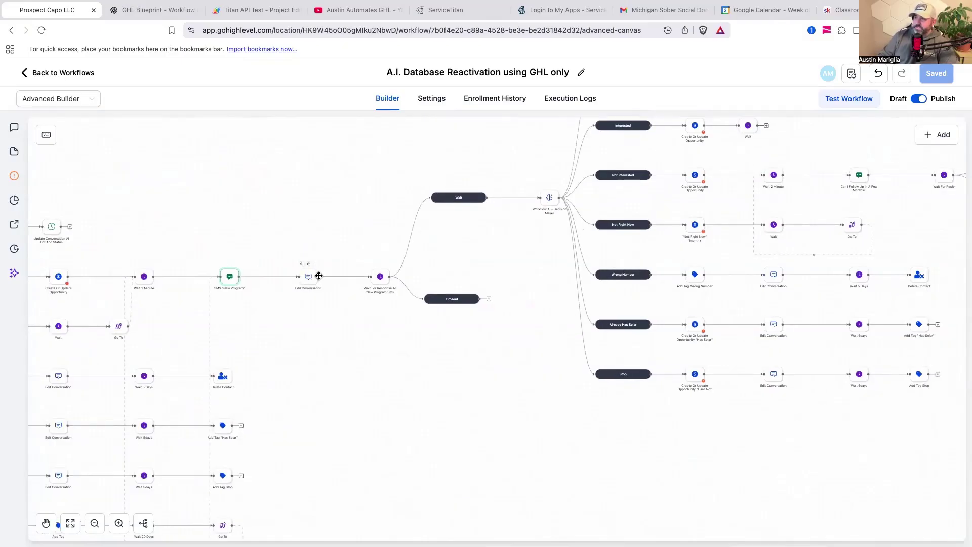
left_click_drag(467, 245, 321, 342)
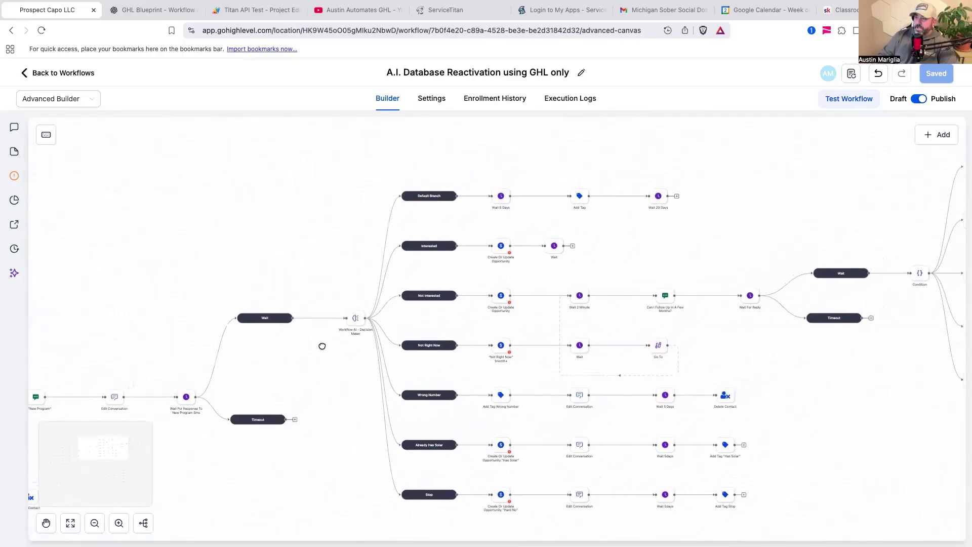
scroll(159, 382, "left", 3)
left_click(150, 380)
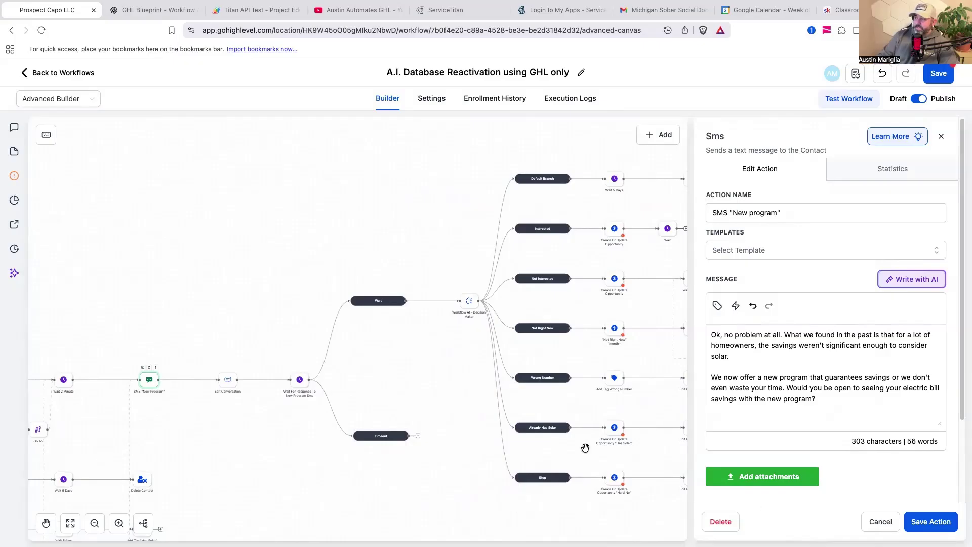
left_click(874, 529)
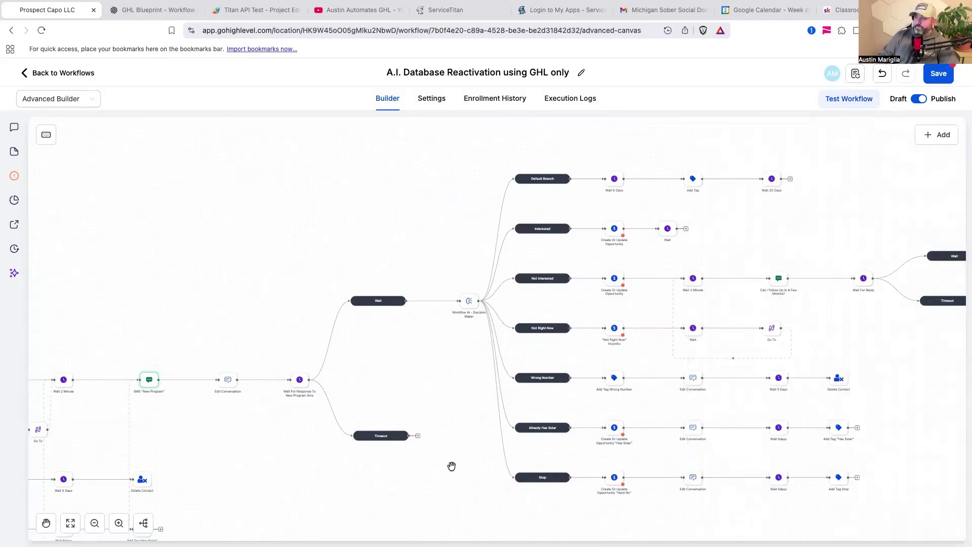
Review the branch settings of the second Workflow AI - Decision Maker, after the new program reply wait, closing it without changes
left_click_drag(456, 462, 423, 418)
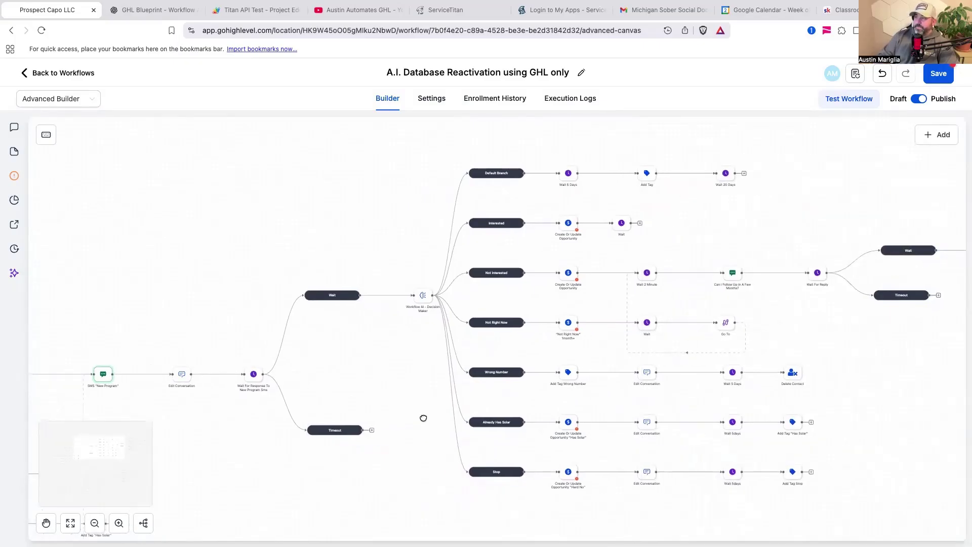
left_click_drag(416, 338, 393, 345)
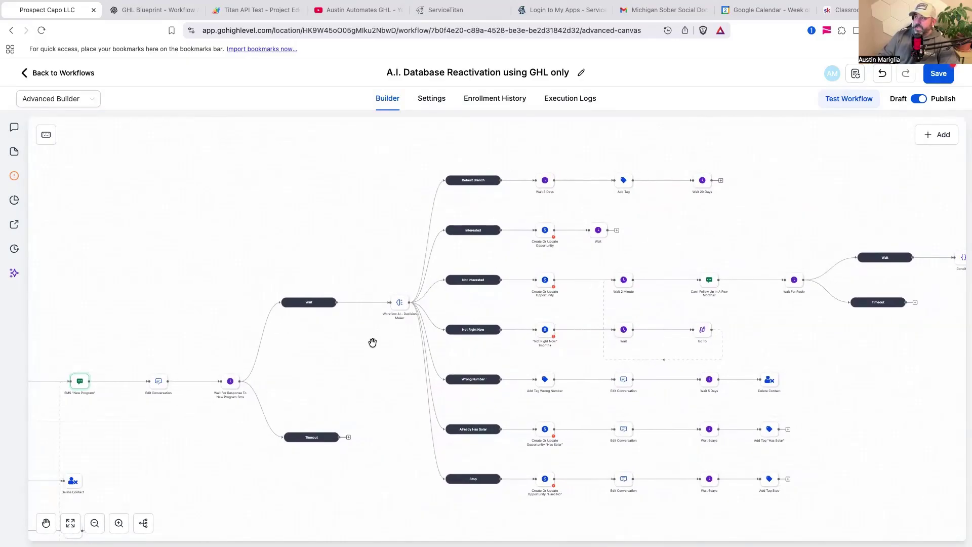
left_click_drag(372, 342, 353, 377)
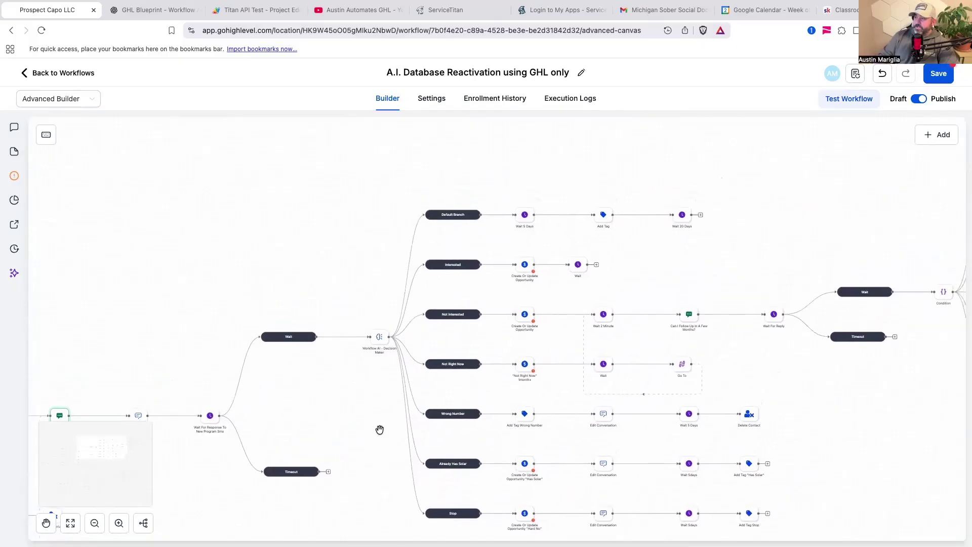
left_click_drag(379, 430, 382, 365)
left_click(380, 275)
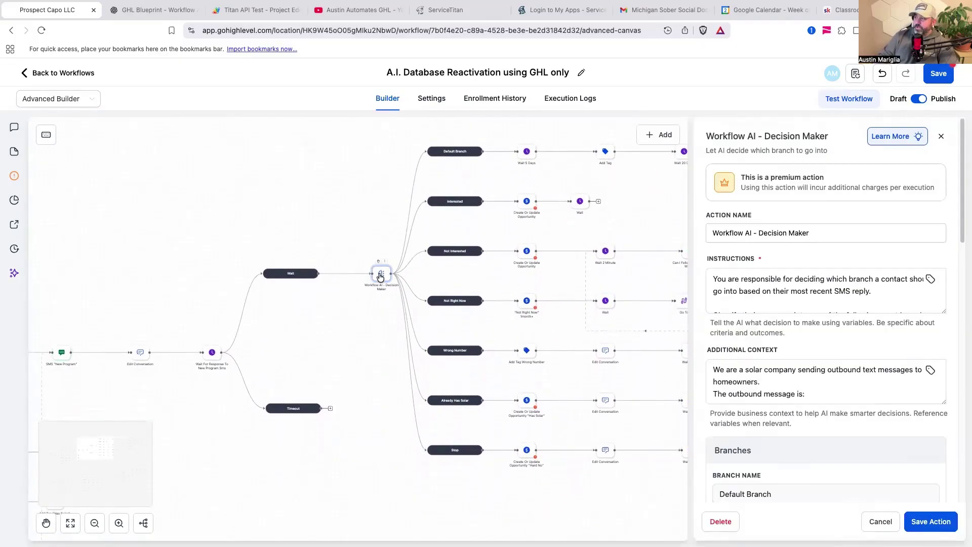
scroll(827, 318, "down", 15)
left_click(880, 522)
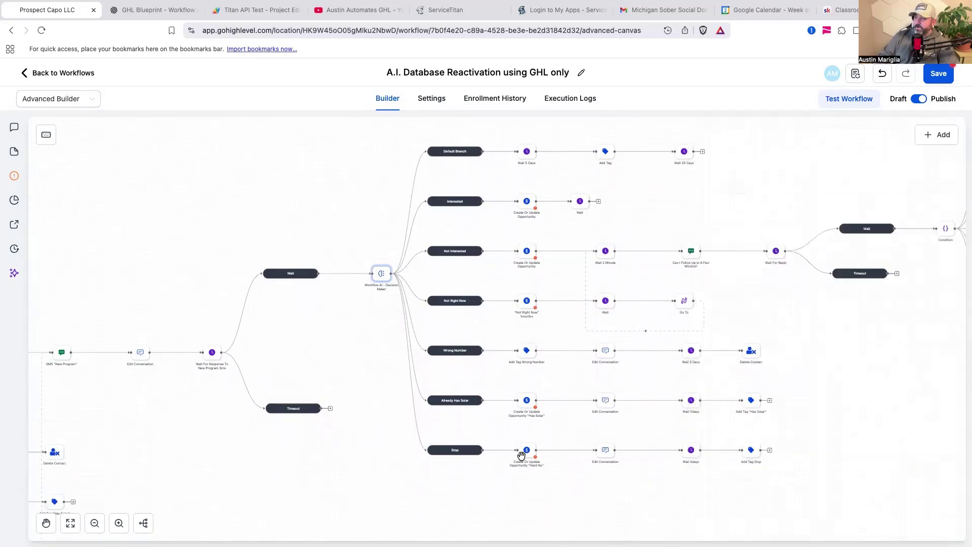
Add a Go To action after the Wait at the end of the second decision maker's Interested branch
left_click_drag(384, 437, 386, 463)
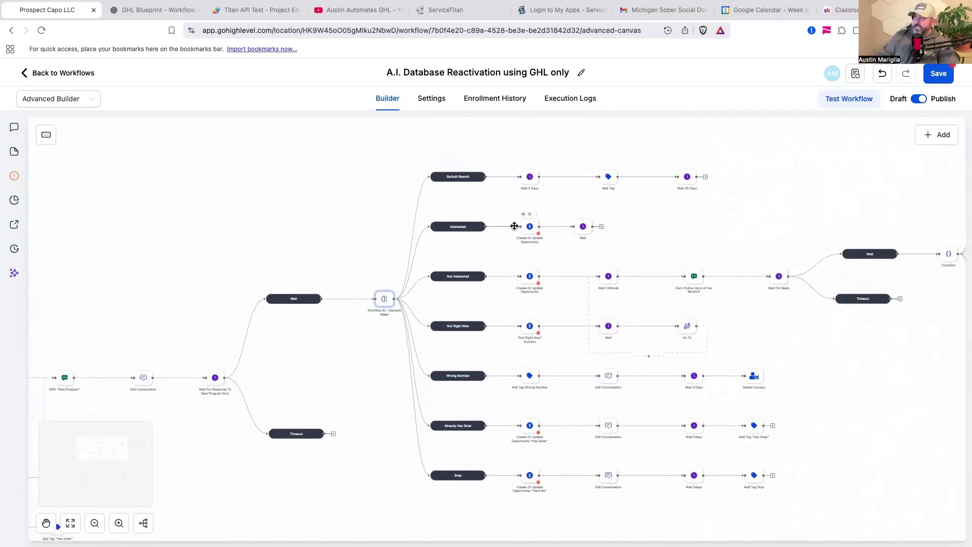
scroll(619, 229, "up", 2)
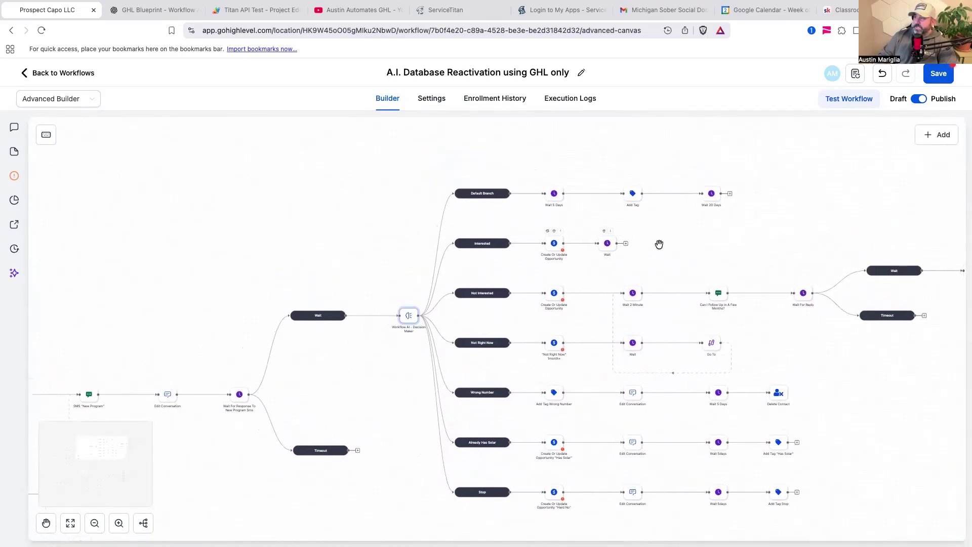
left_click(626, 244)
type("go")
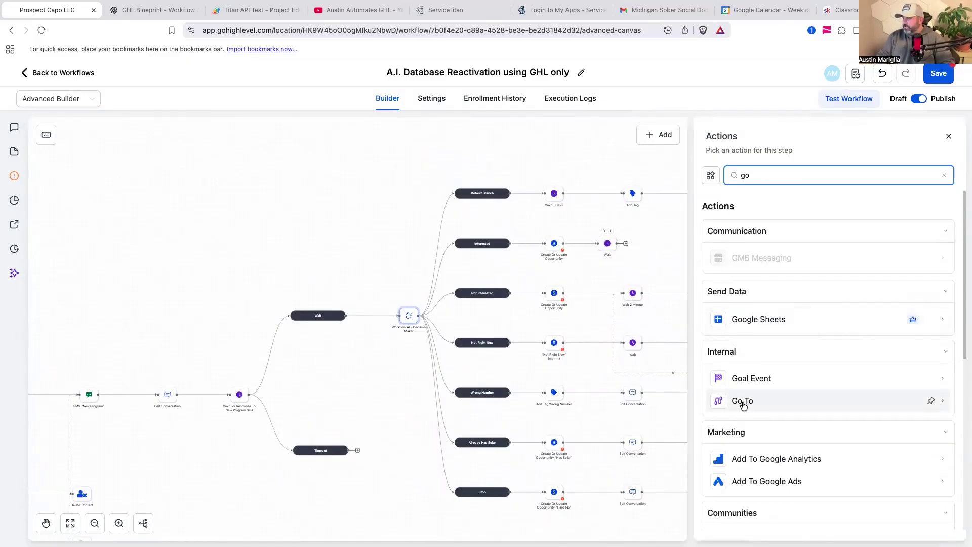
left_click(743, 401)
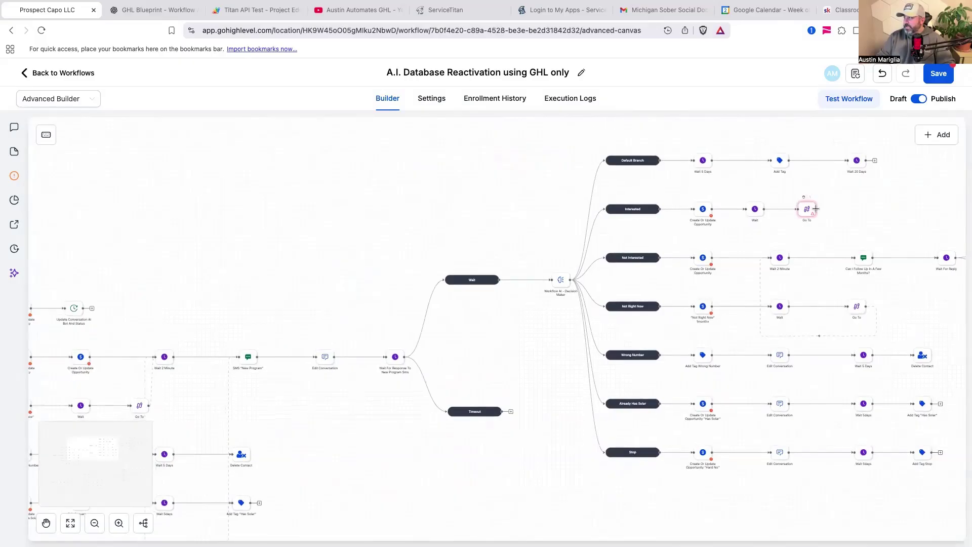
Link the Go To in the second decision maker's Interested branch to the Create Or Update Opportunity action of the first Interested branch
scroll(876, 209, "left", 2)
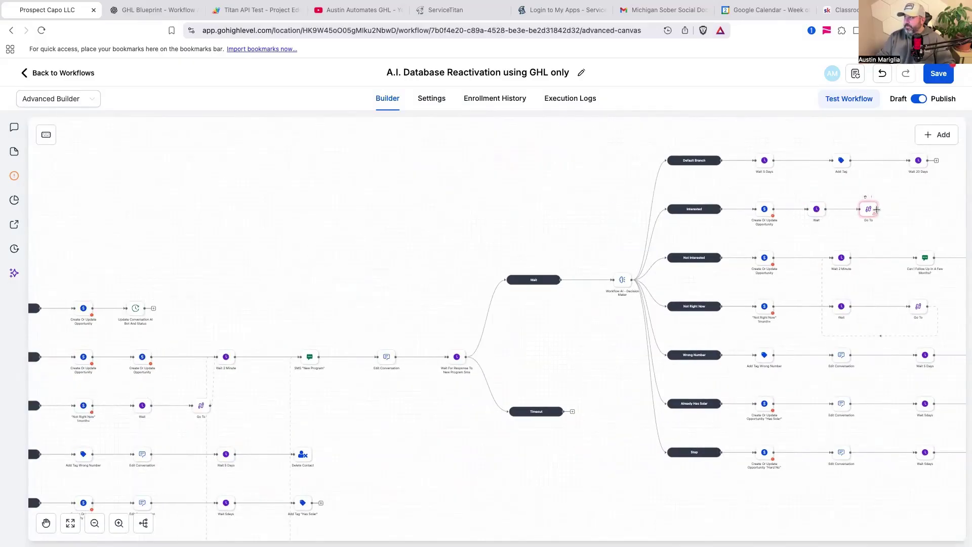
left_click_drag(871, 197, 75, 307)
left_click_drag(419, 282, 299, 287)
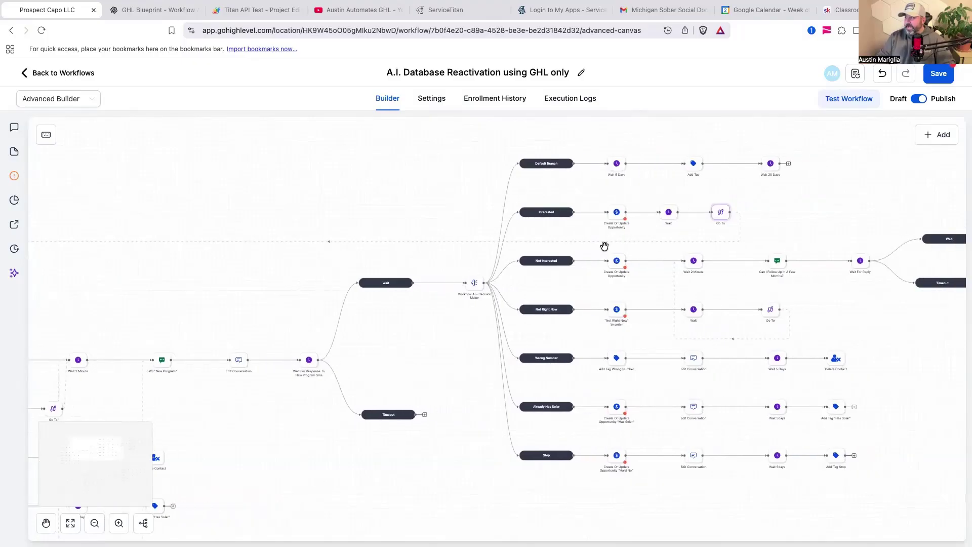
Read the message of the SMS "Can I follow up in a few months?" in the Not Interested branch, closing it without changes
left_click_drag(823, 210, 467, 357)
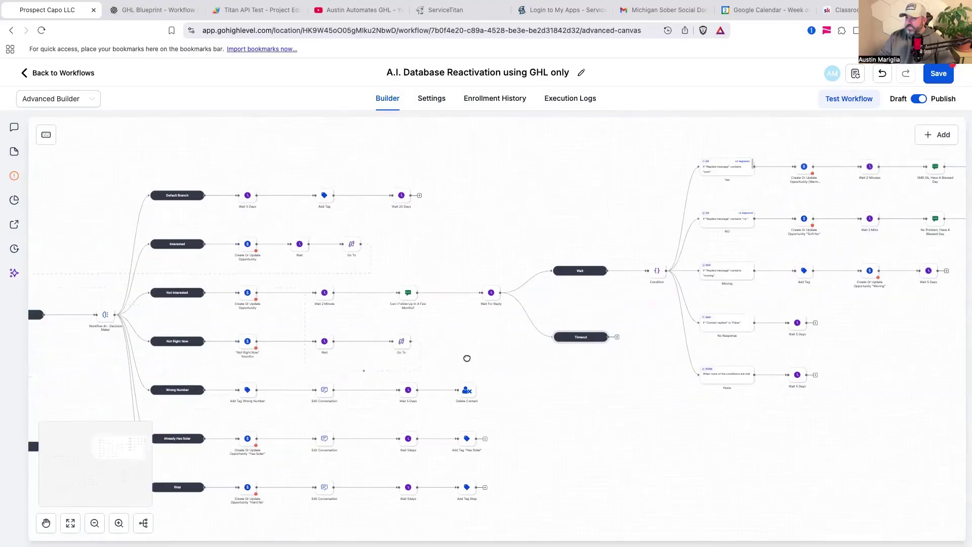
left_click_drag(445, 321, 404, 307)
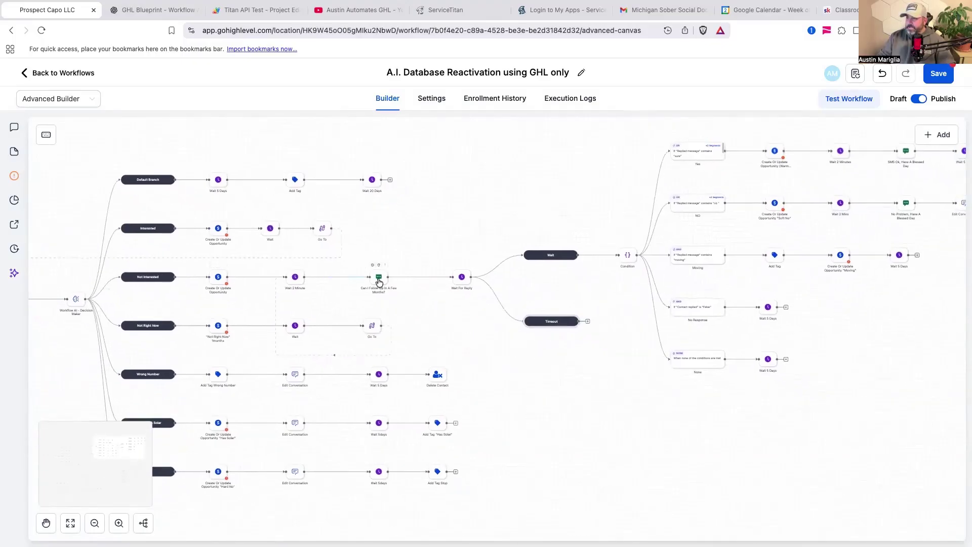
left_click(378, 277)
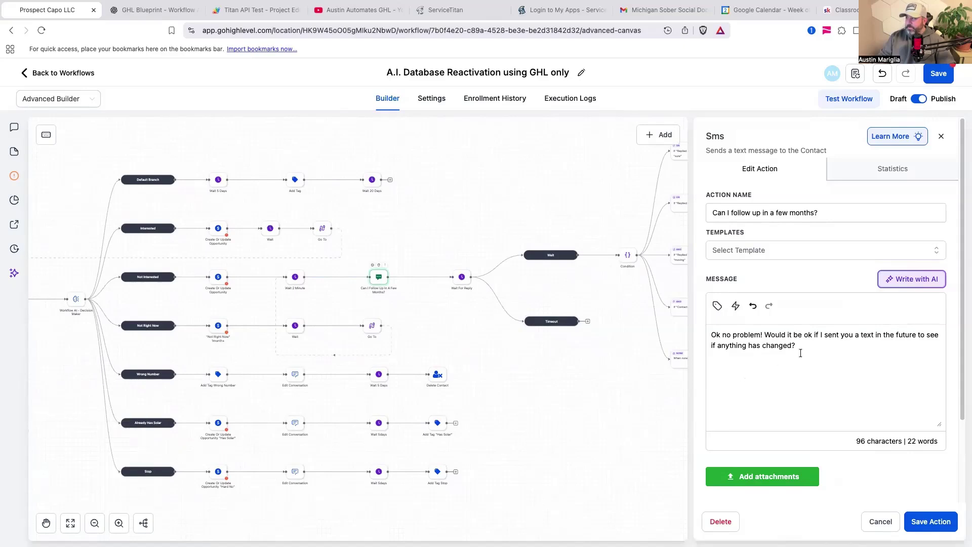
left_click(880, 521)
Examine the Condition branches after Wait For Reply, and look back over the first decision maker's branches
left_click_drag(601, 442, 529, 446)
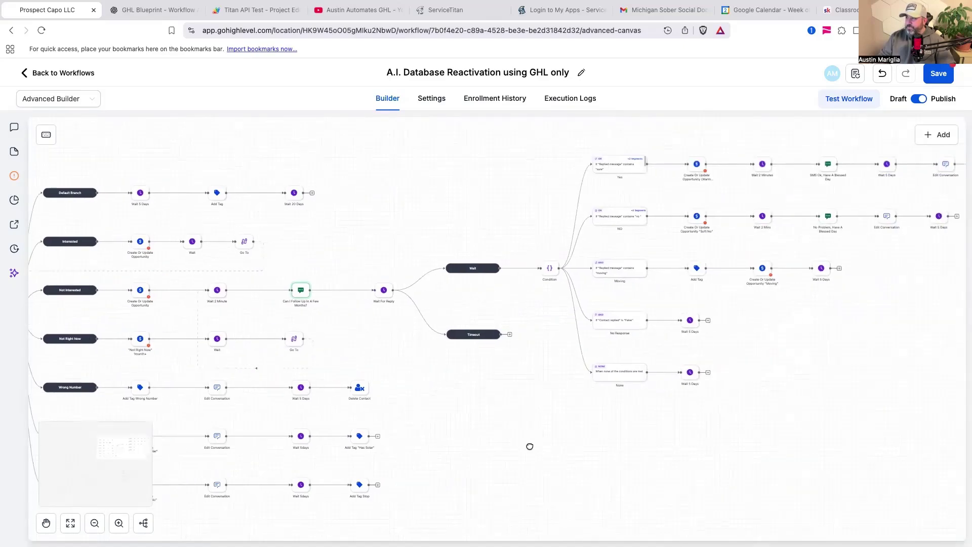
left_click_drag(493, 299, 403, 327)
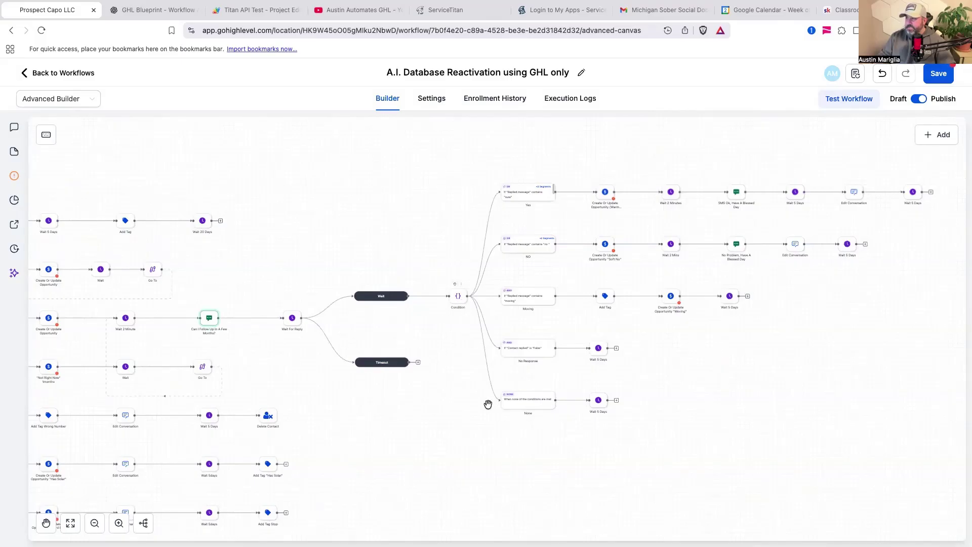
scroll(438, 435, "down", 10)
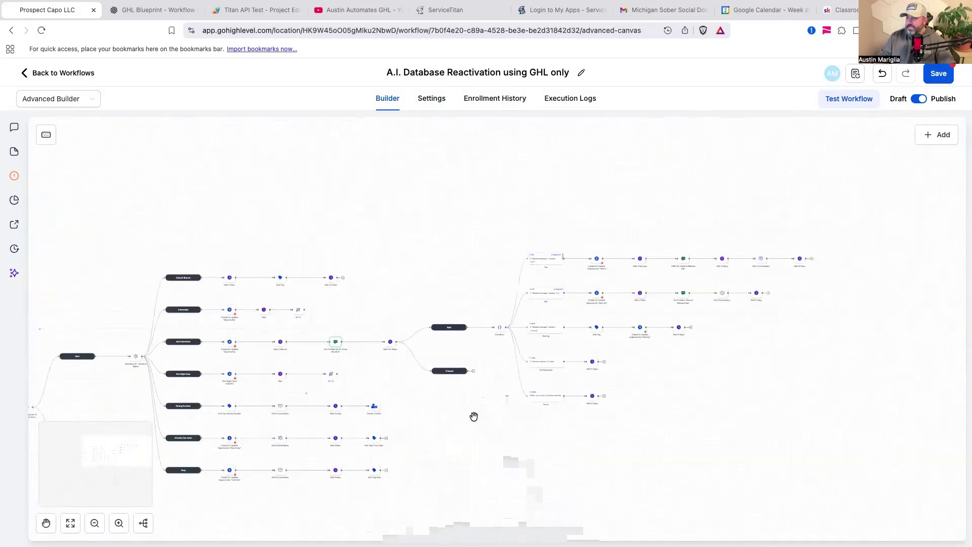
left_click_drag(588, 390, 739, 329)
left_click_drag(414, 398, 723, 339)
left_click_drag(506, 431, 674, 361)
scroll(315, 423, "up", 5)
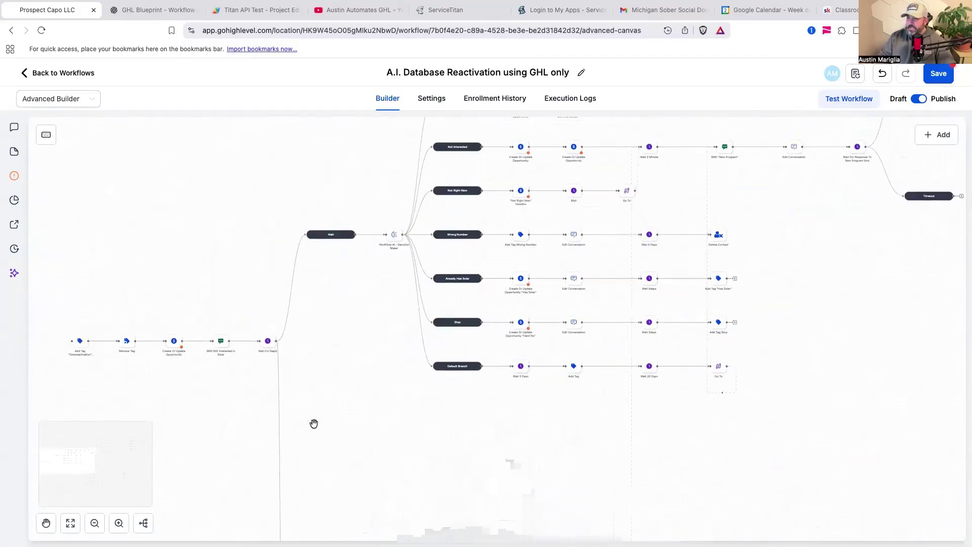
scroll(273, 335, "down", 3)
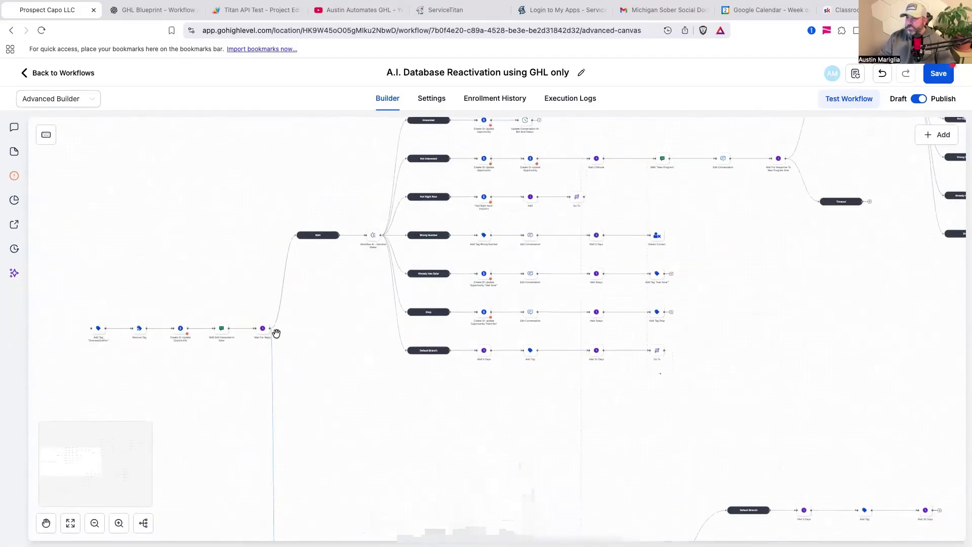
left_click_drag(353, 309, 288, 351)
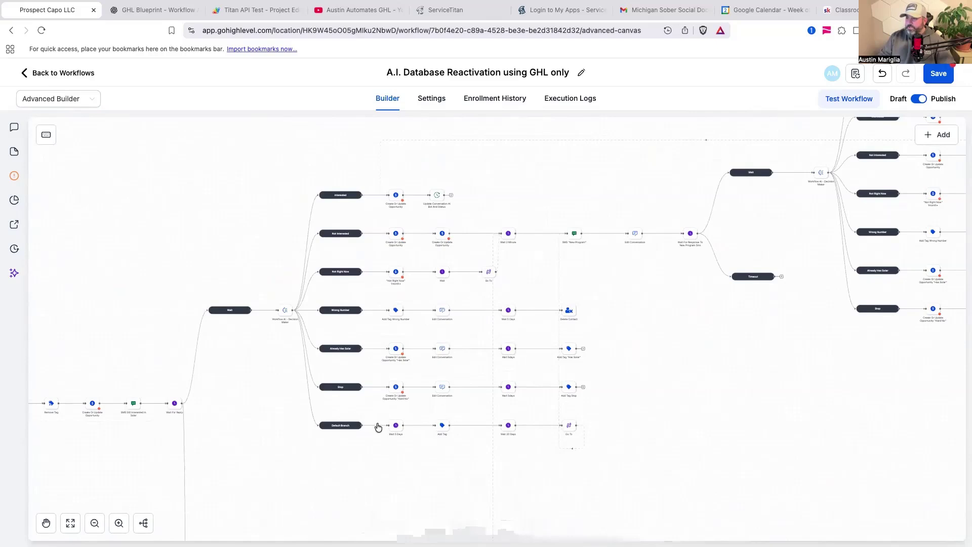
left_click_drag(675, 340, 562, 362)
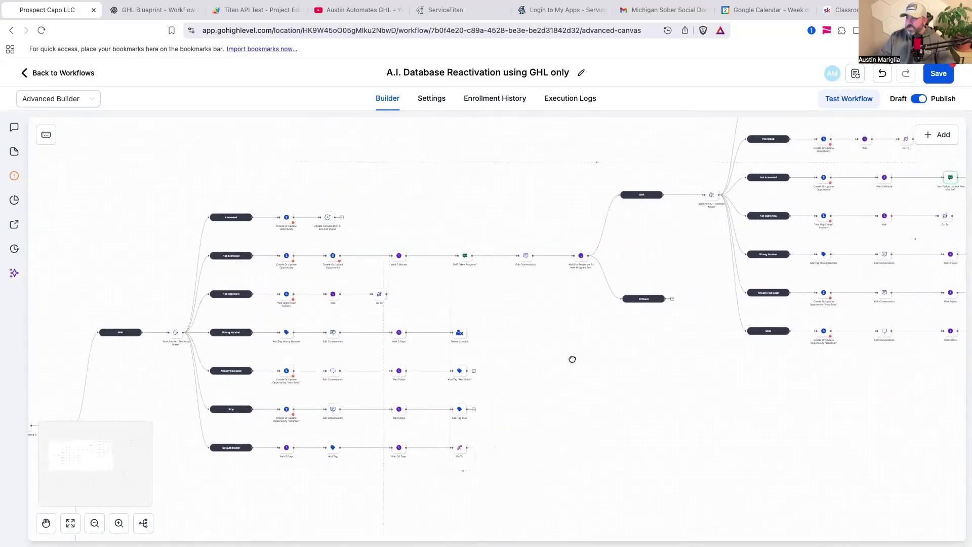
scroll(486, 283, "right", 2)
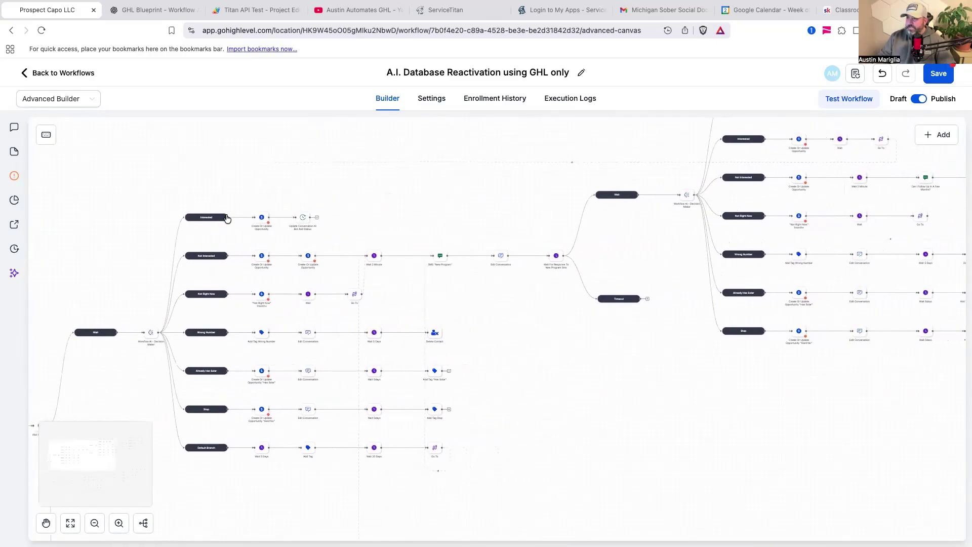
Recheck the message of the SMS "New program" action in the first Not Interested branch, closing it without changes
left_click_drag(500, 313, 471, 319)
left_click(411, 263)
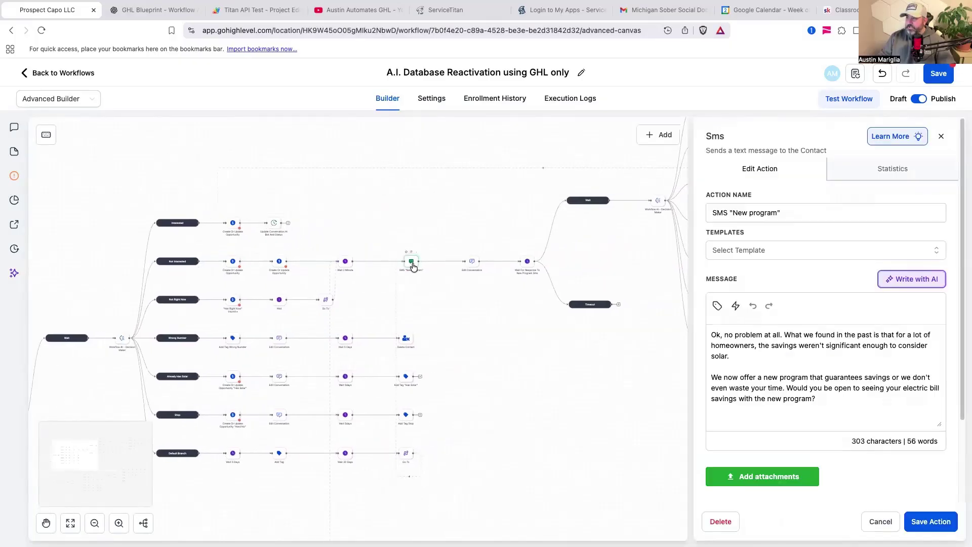
left_click(879, 522)
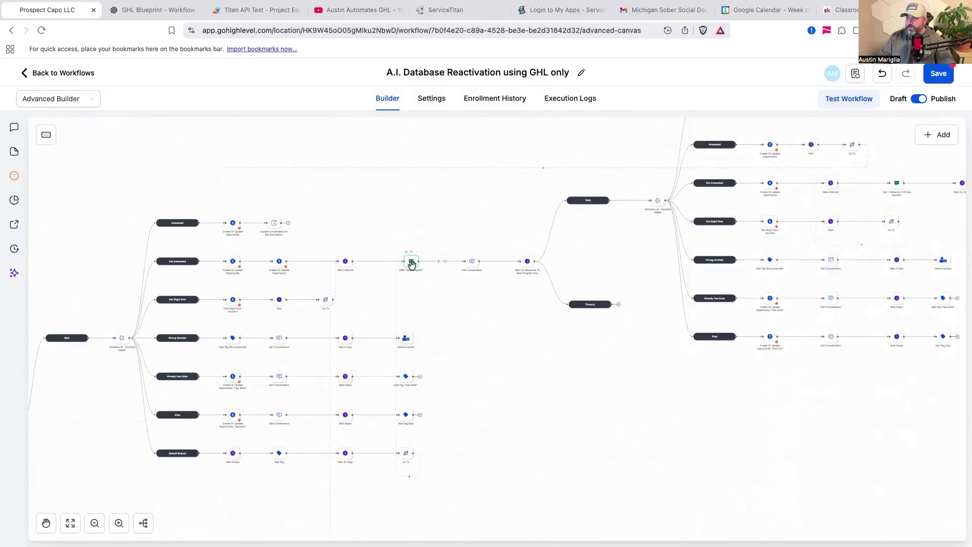
left_click(411, 263)
left_click(883, 525)
Follow the path from the SMS "New program" action through the second decision maker to the Condition branches
left_click_drag(455, 308, 348, 334)
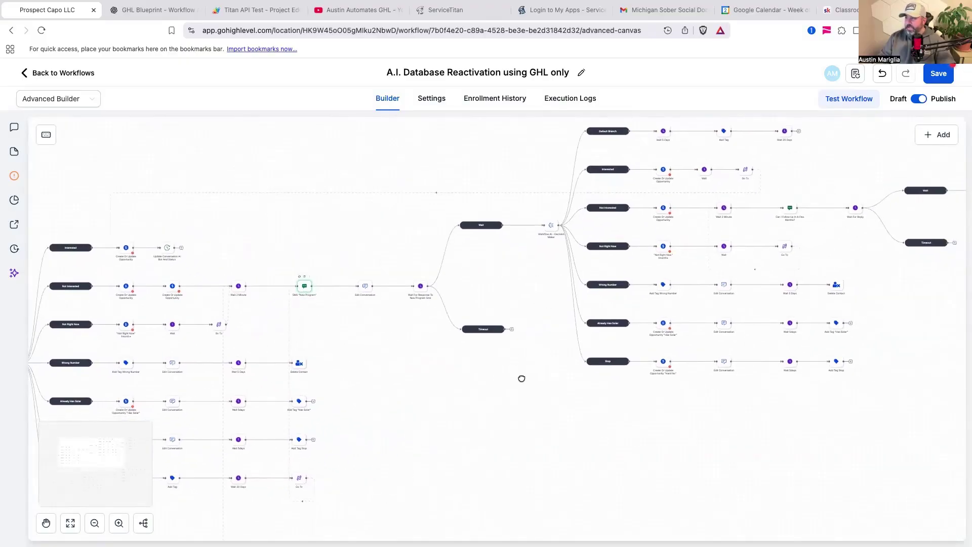
scroll(521, 378, "right", 4)
scroll(521, 378, "up", 2)
scroll(330, 347, "right", 5)
scroll(329, 347, "up", 2)
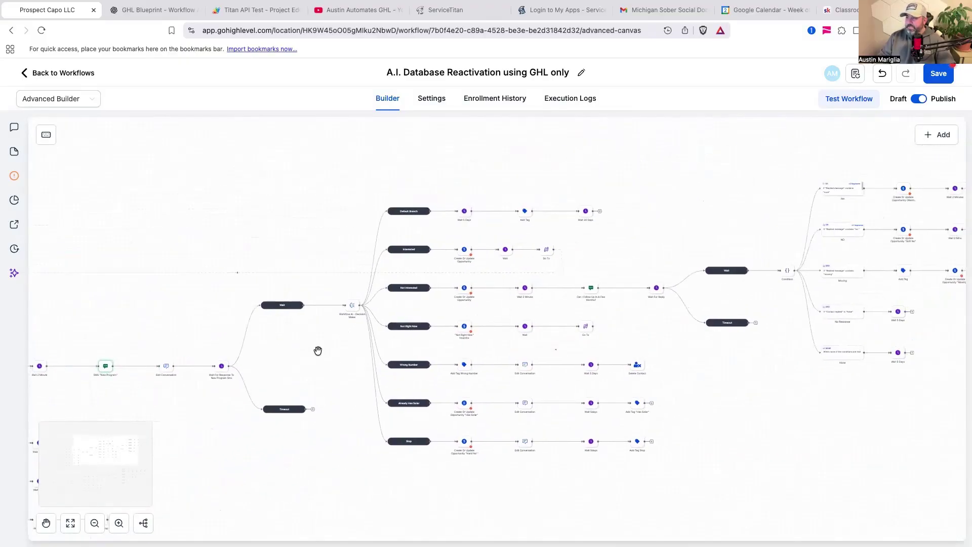
mouse_move(106, 370)
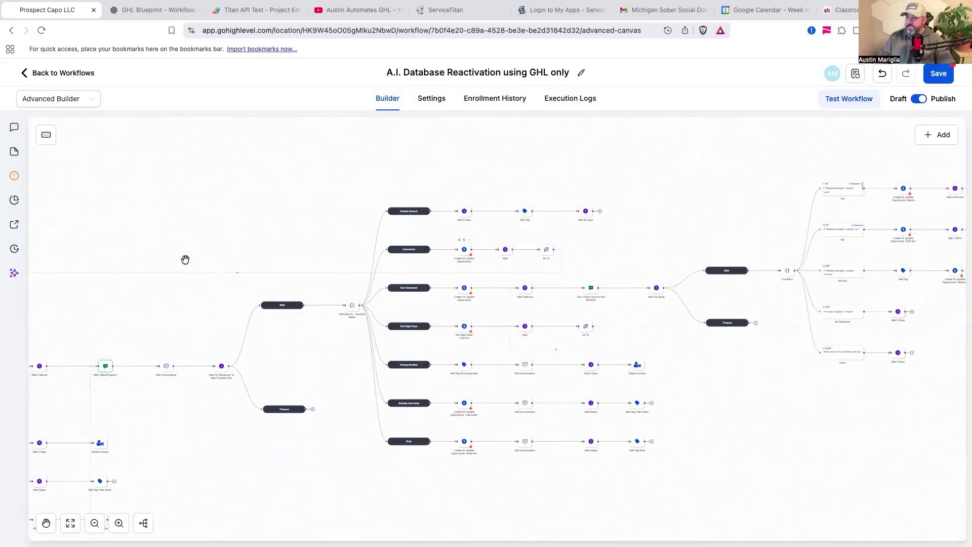
scroll(633, 343, "right", 2)
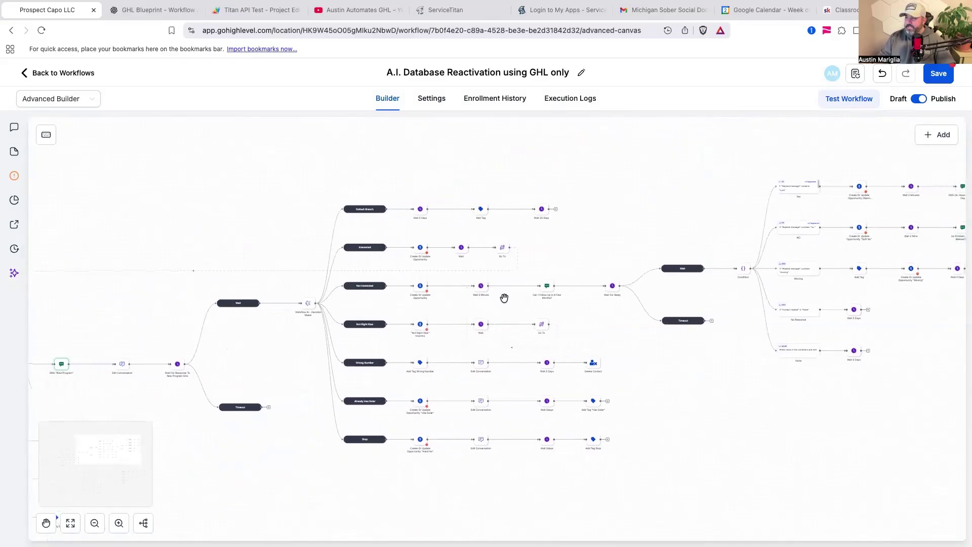
scroll(579, 326, "right", 2)
scroll(675, 293, "right", 3)
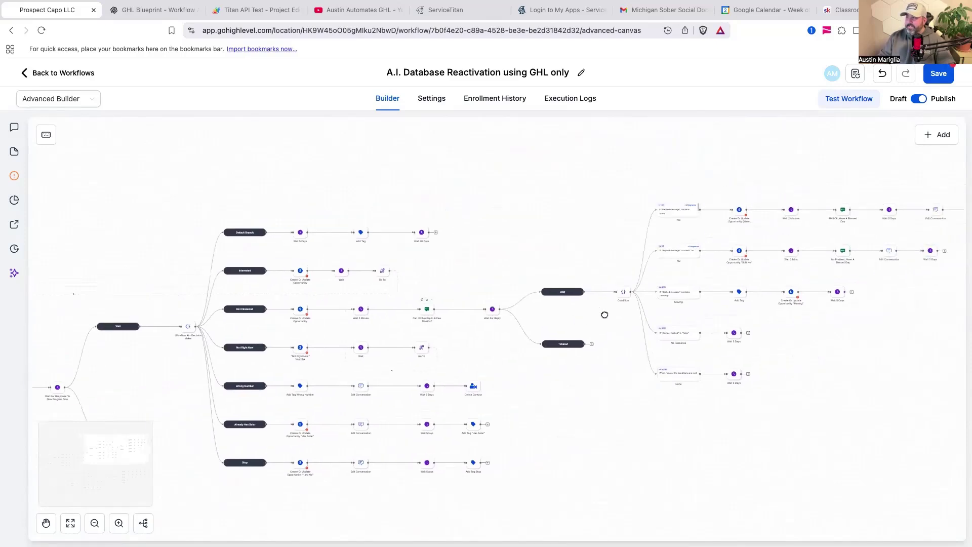
scroll(602, 313, "up", 1)
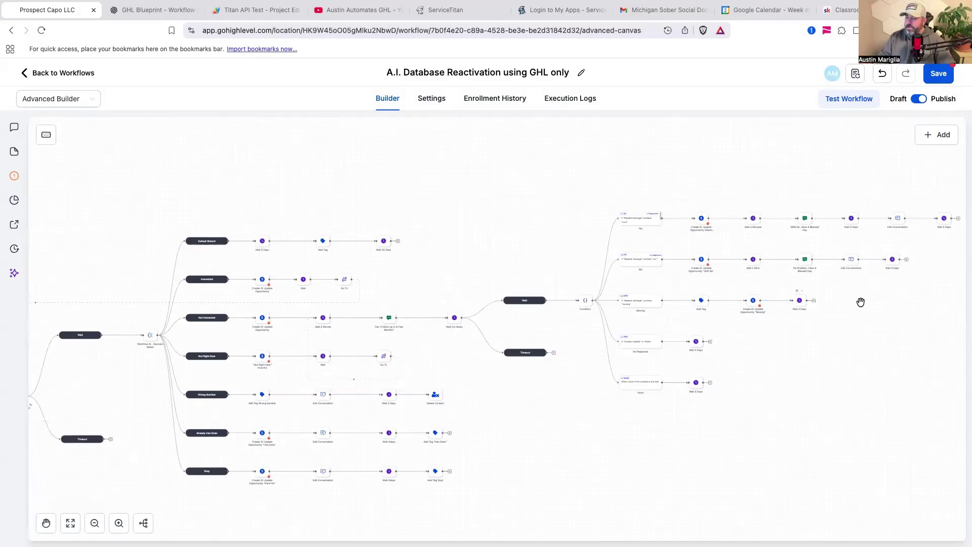
Review the Yes, No, Moving and No Response condition paths alongside the second decision maker's branches
scroll(861, 299, "down", 2)
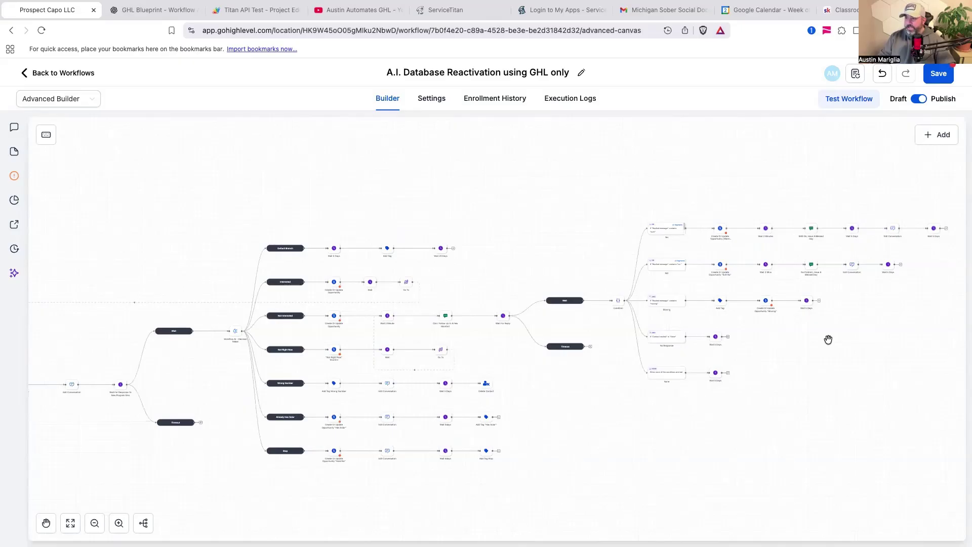
scroll(575, 417, "up", 5)
scroll(618, 380, "down", 3)
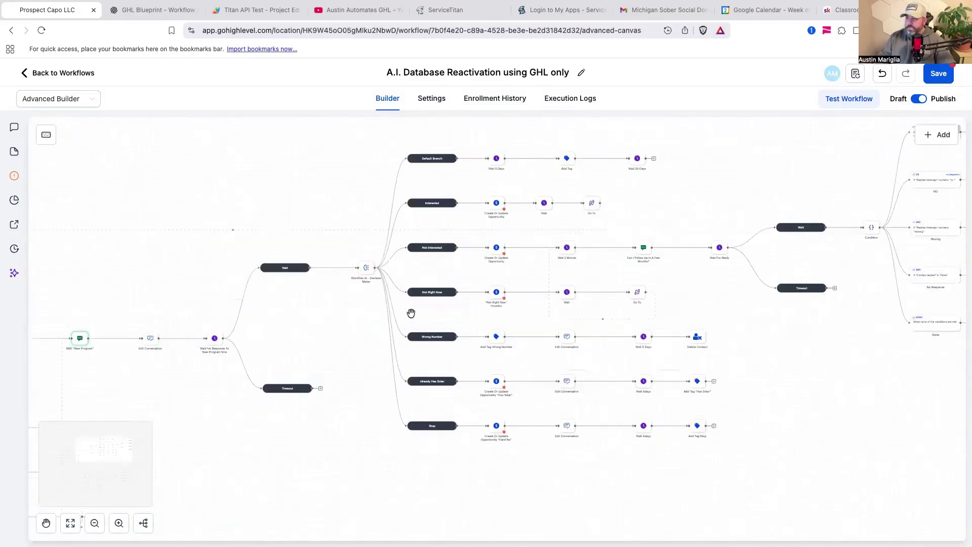
scroll(411, 313, "up", 2)
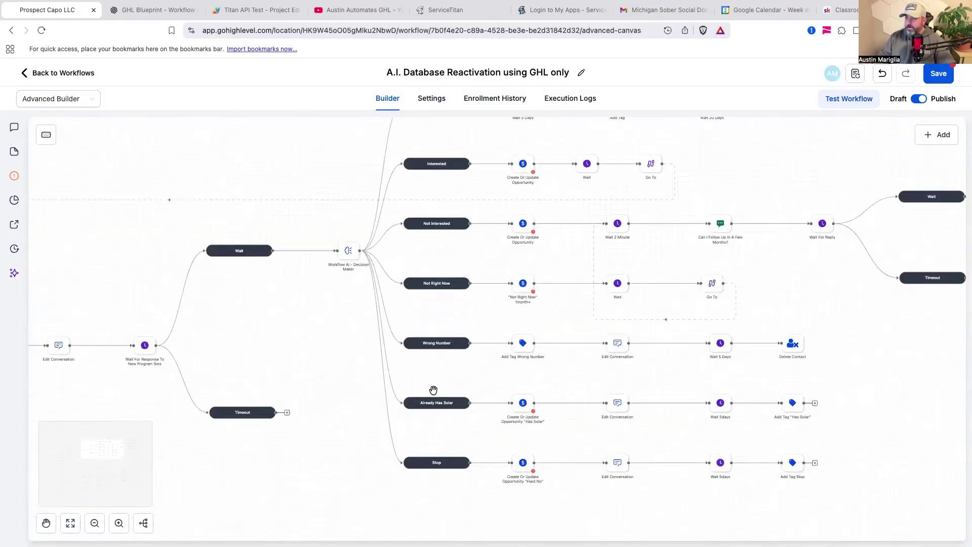
scroll(829, 355, "down", 3)
scroll(853, 382, "up", 2)
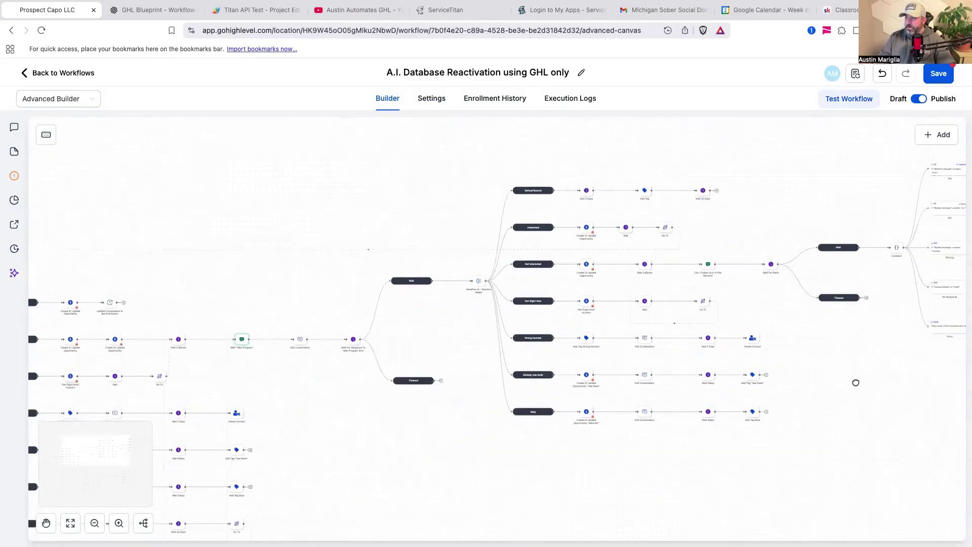
scroll(825, 369, "down", 1)
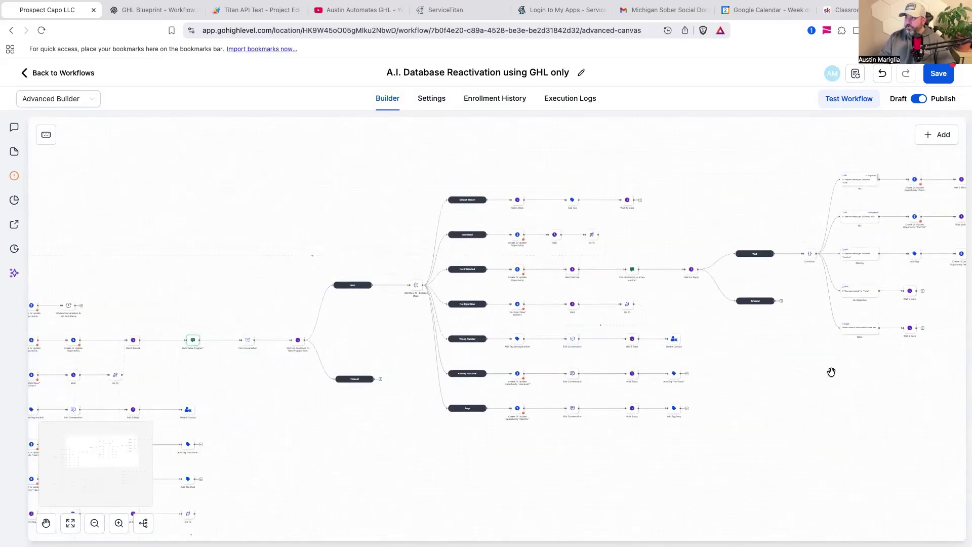
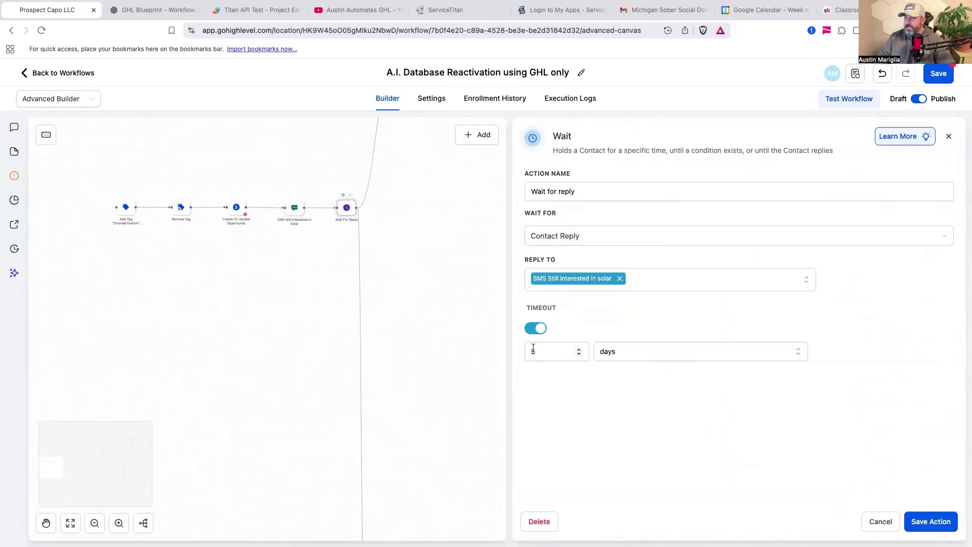
Close the first Wait For Reply settings without changes and follow its Timeout path to the next decision maker
left_click(880, 522)
left_click_drag(628, 397, 610, 150)
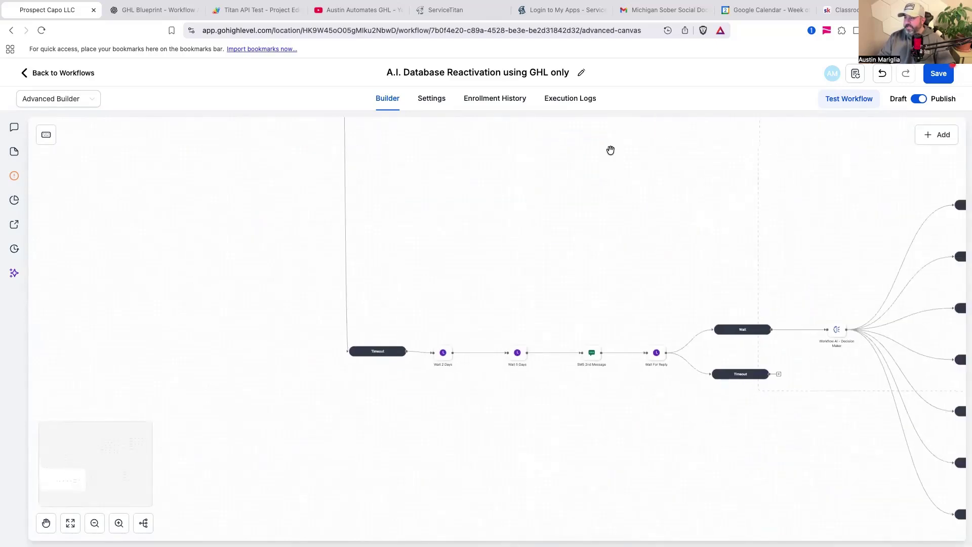
left_click_drag(518, 434, 372, 344)
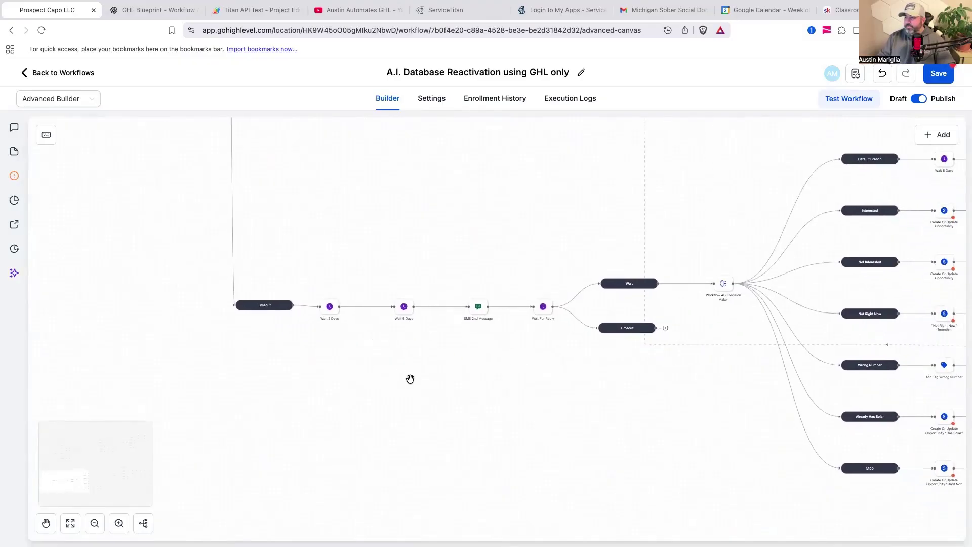
left_click_drag(410, 379, 361, 385)
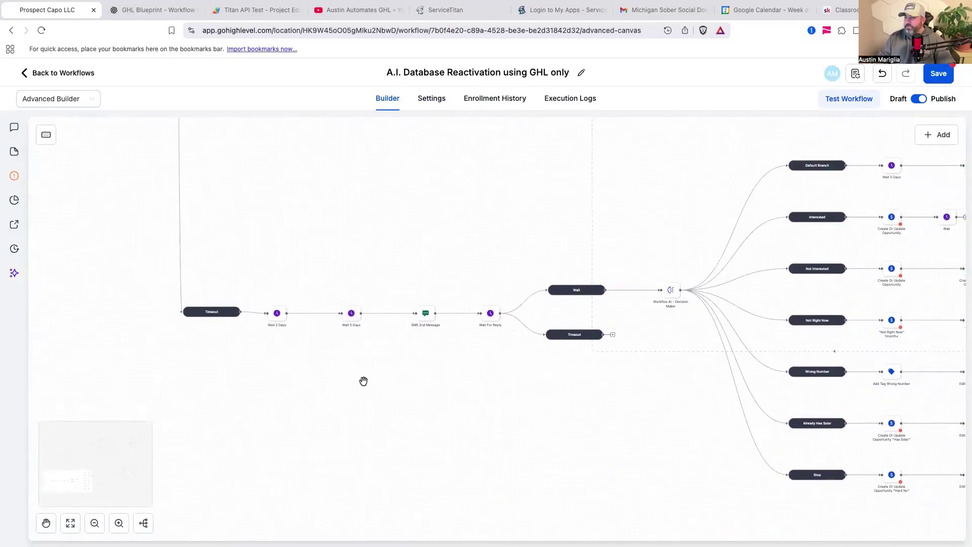
Read the SMS 2nd message in the Timeout path without editing it, and examine the decision maker branches that follow
left_click(425, 319)
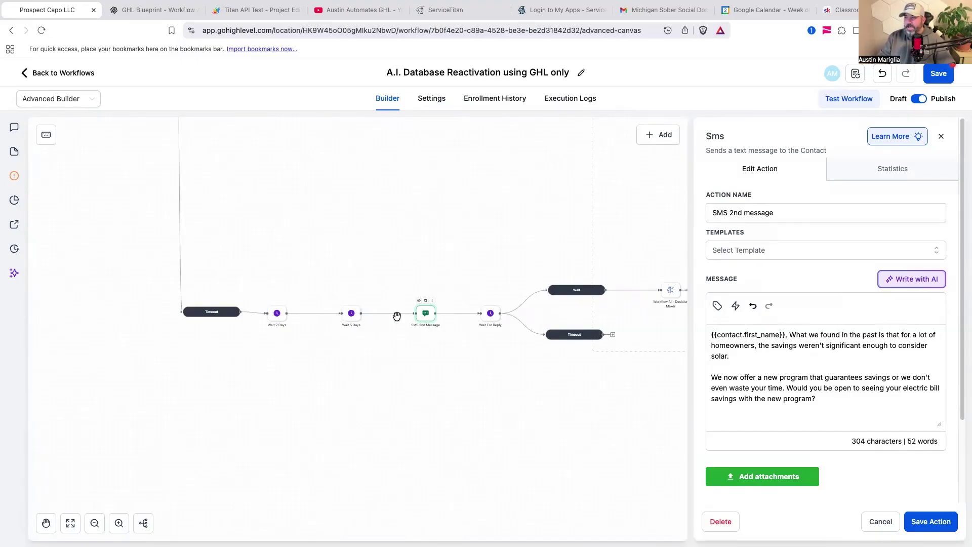
left_click(868, 529)
left_click_drag(716, 408, 623, 417)
scroll(430, 358, "right", 5)
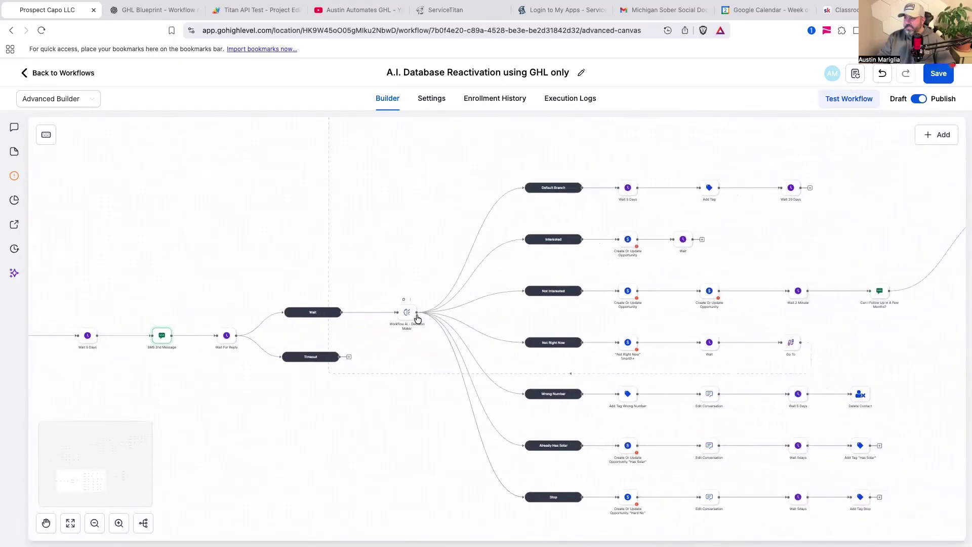
scroll(537, 219, "right", 1)
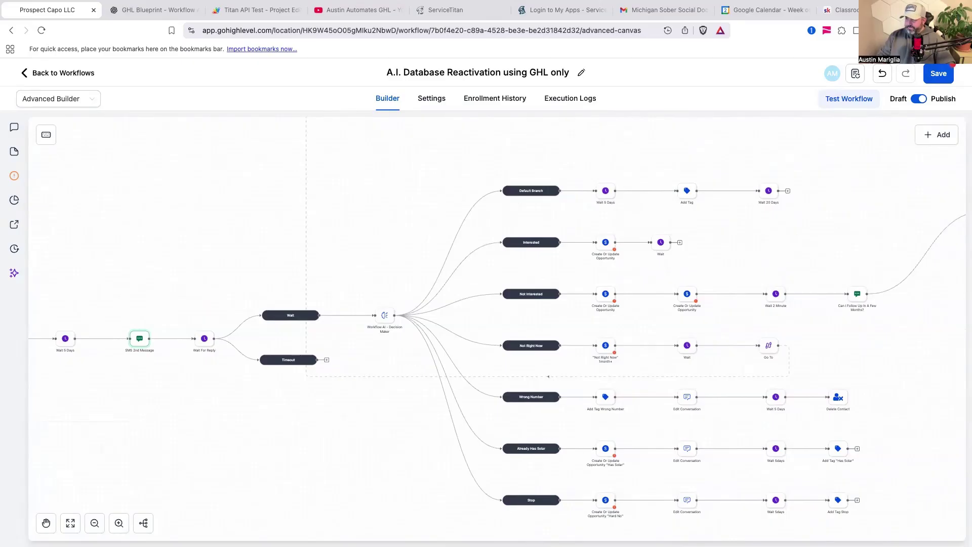
Add a Go To action after the Wait in the Interested branch of the Timeout path's decision maker
scroll(552, 469, "down", 1)
scroll(552, 470, "down", 3)
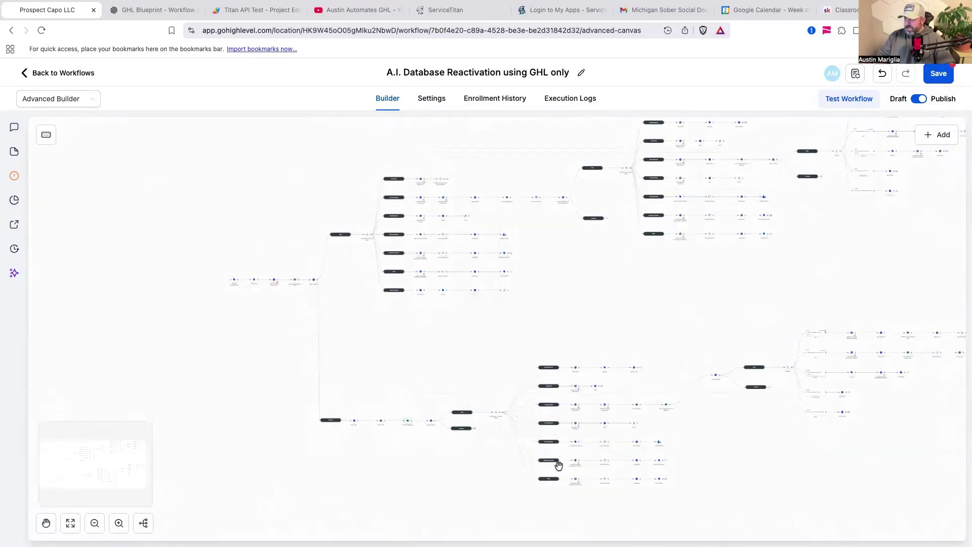
scroll(558, 464, "up", 3)
left_click(645, 309)
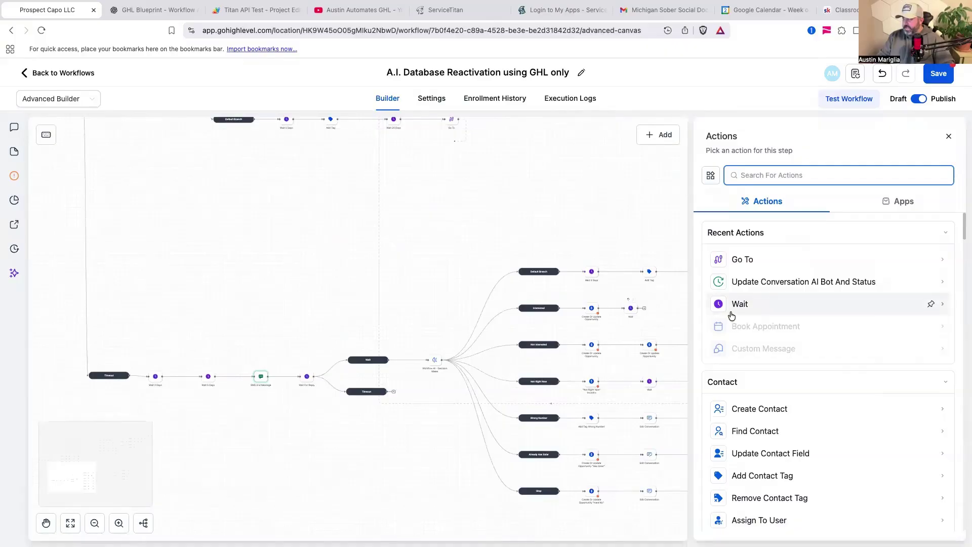
left_click(749, 259)
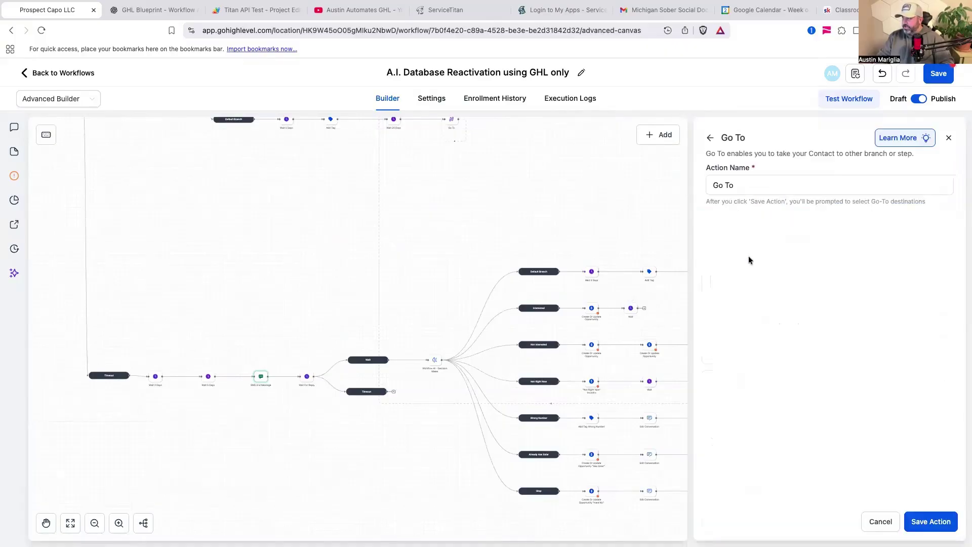
left_click(924, 526)
Link the new Go To action to Create Or Update Opportunity in the first decision maker's Interested branch
scroll(723, 319, "down", 5)
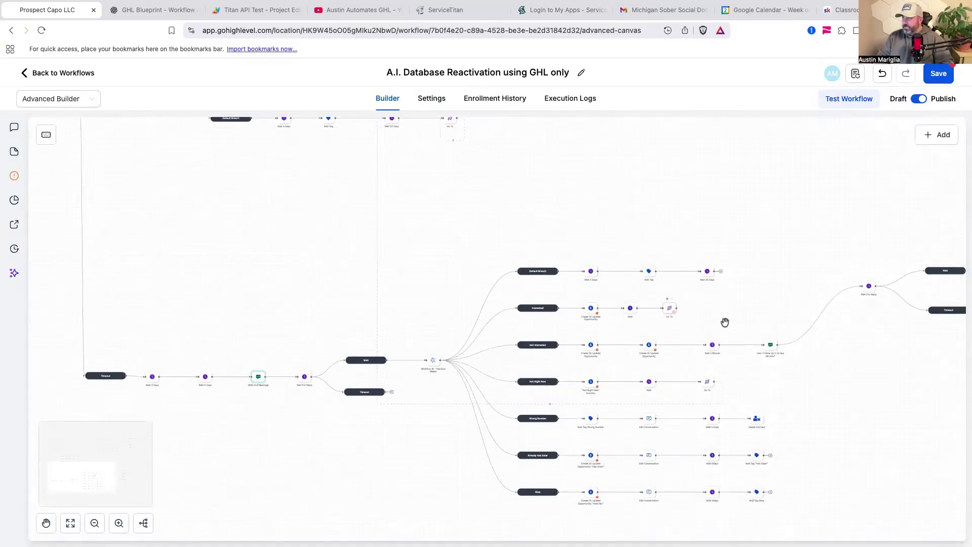
left_click_drag(723, 239, 683, 290)
scroll(685, 368, "up", 2)
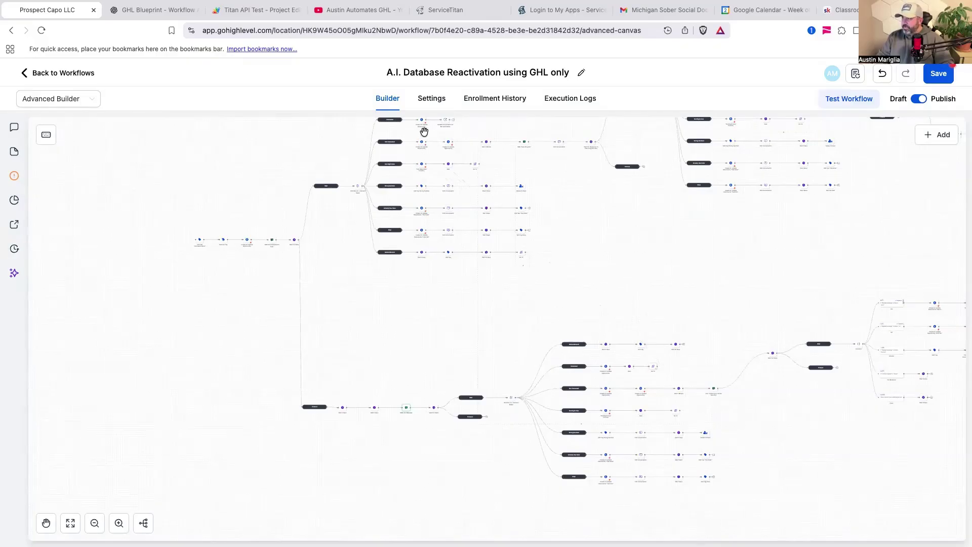
left_click_drag(423, 130, 420, 198)
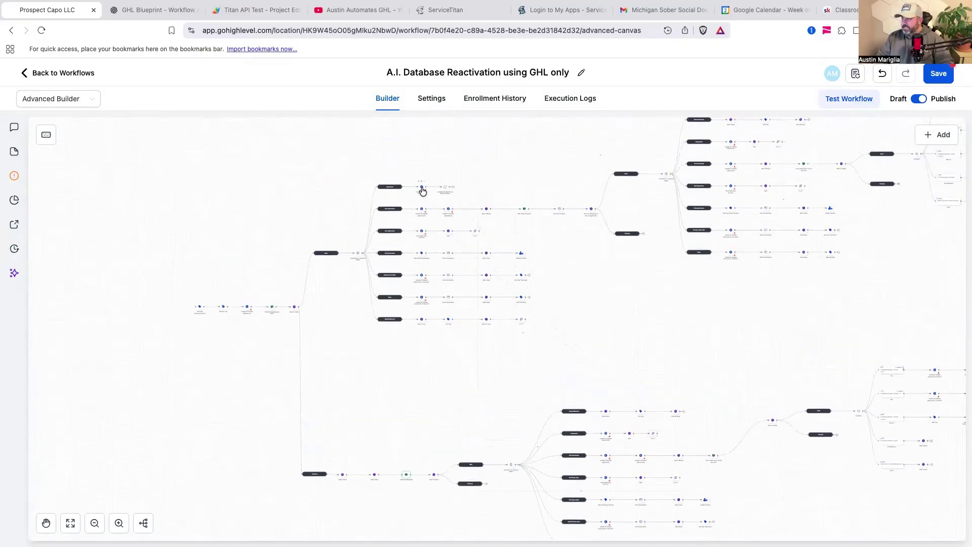
scroll(521, 427, "up", 6)
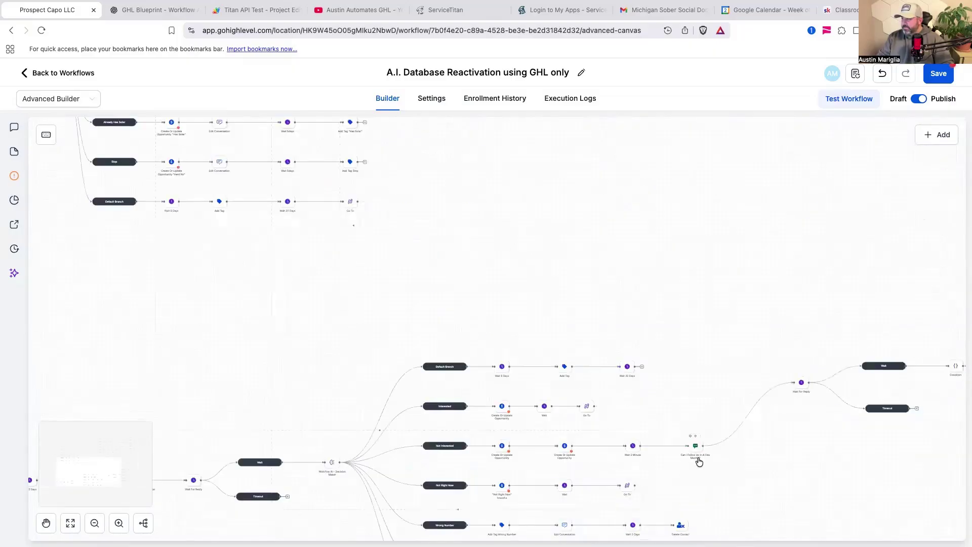
Examine the Timeout path's decision maker branches and view the "Can I Follow Up In A Few Months?" message without editing it
scroll(703, 459, "down", 5)
left_click_drag(716, 425, 698, 376)
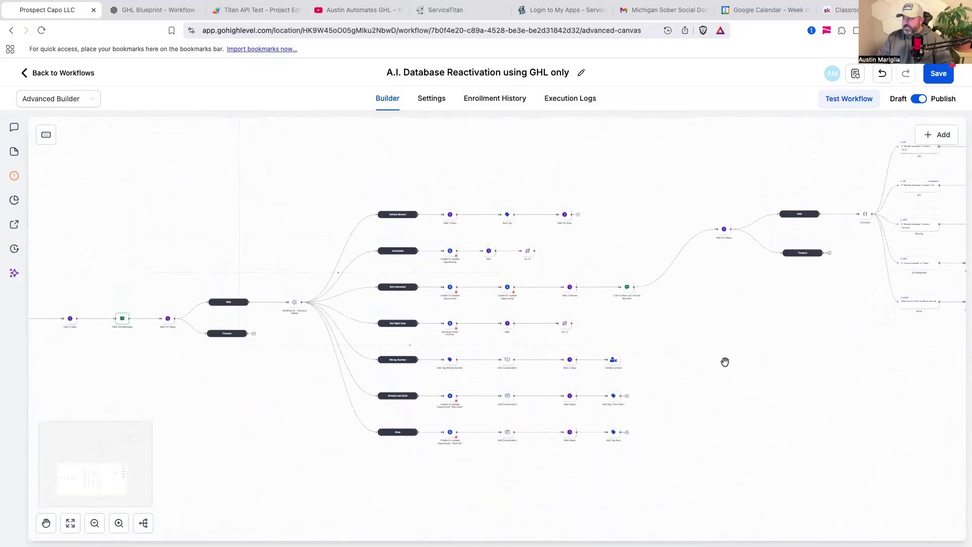
scroll(725, 361, "down", 5)
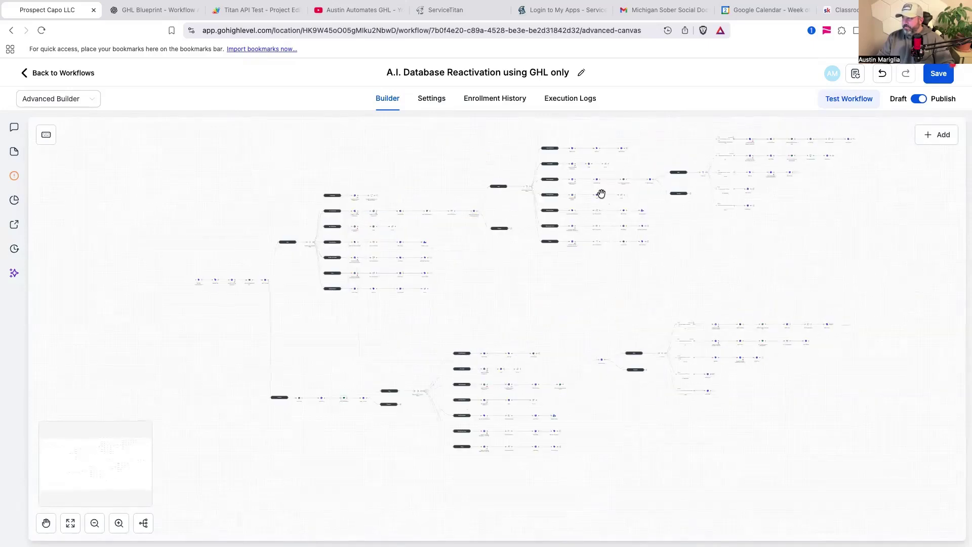
scroll(601, 320, "up", 5)
scroll(612, 497, "up", 3)
left_click_drag(605, 422, 524, 306)
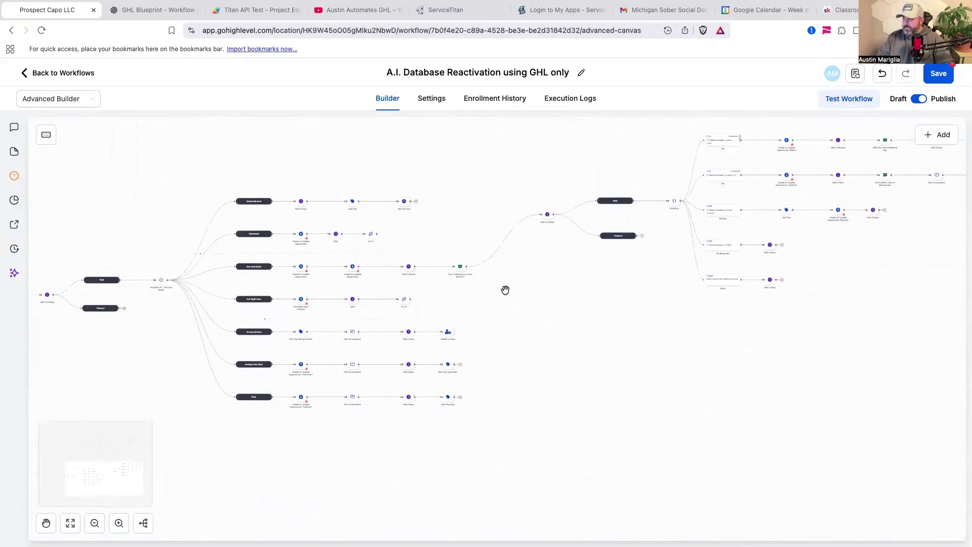
left_click(460, 268)
left_click(879, 520)
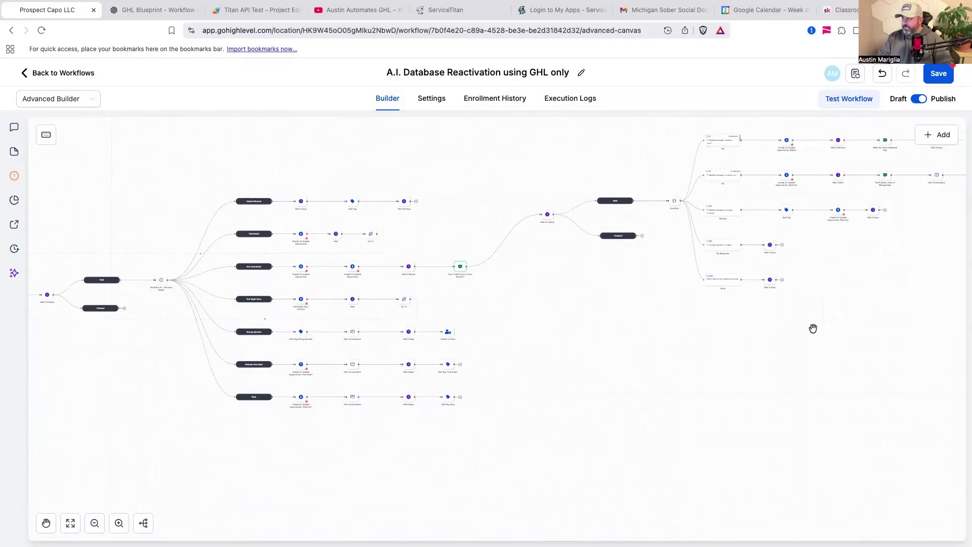
Move the Timeout branch of the second Wait For Reply well below the decision maker branches
scroll(653, 307, "left", 5)
scroll(653, 308, "up", 2)
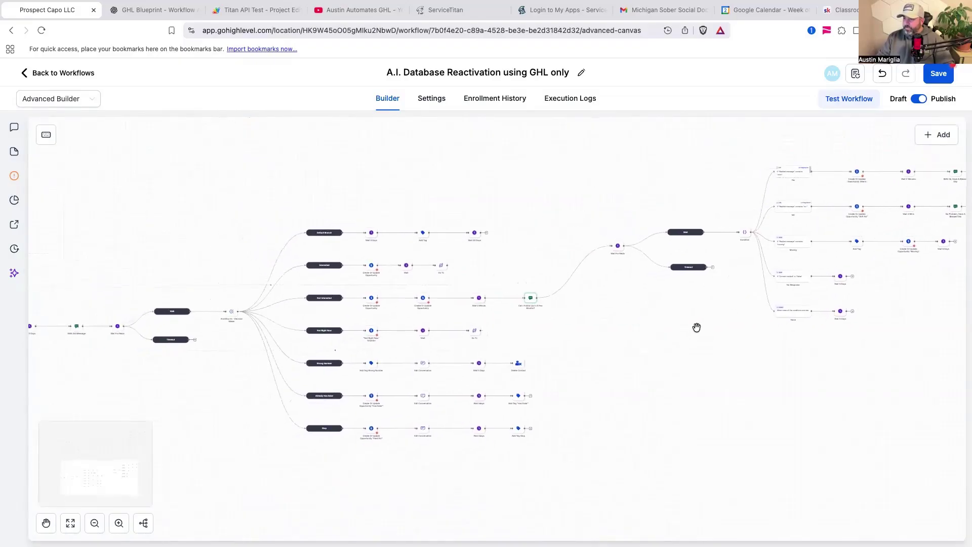
left_click_drag(668, 349, 702, 343)
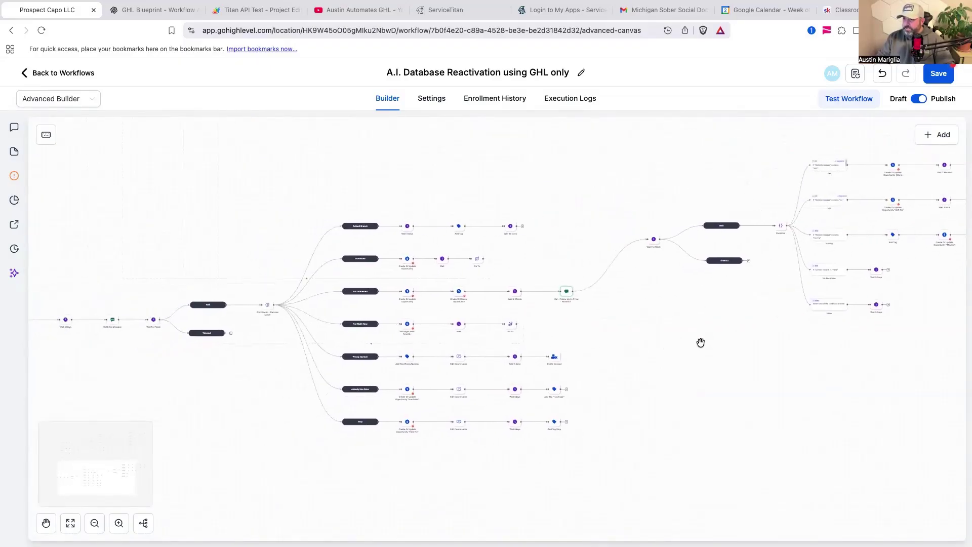
scroll(701, 342, "left", 5)
scroll(701, 343, "down", 2)
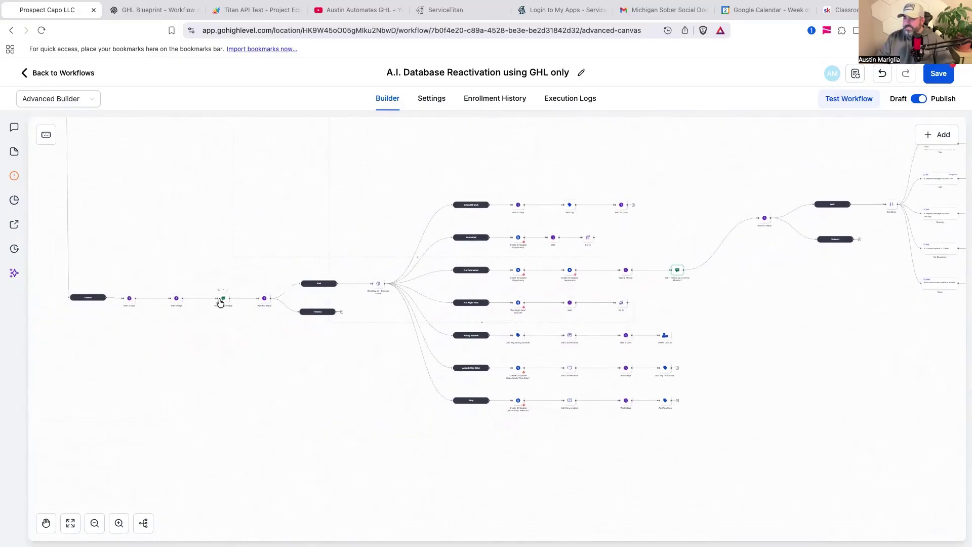
left_click_drag(325, 316, 324, 442)
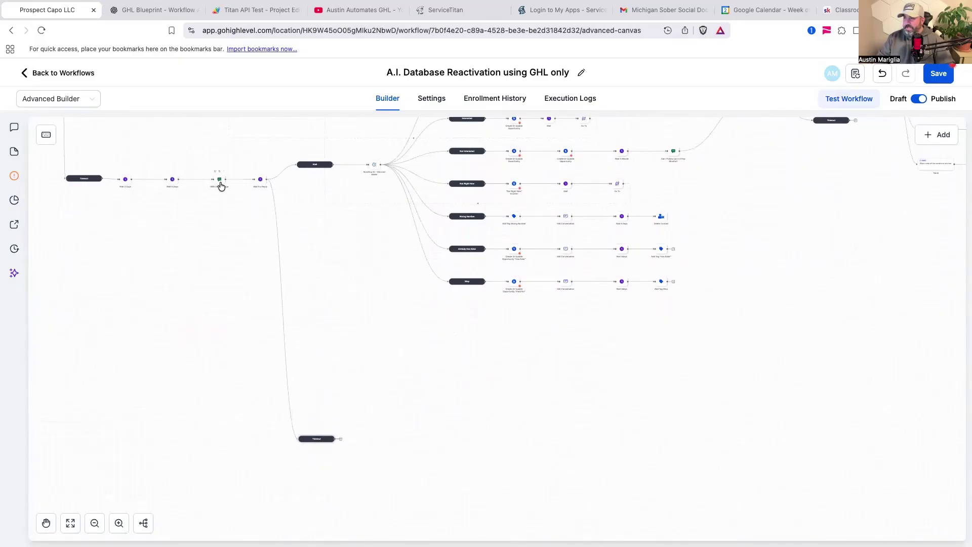
Check the reply and timeout settings of the first and second Wait For Reply actions without changing them
left_click(261, 189)
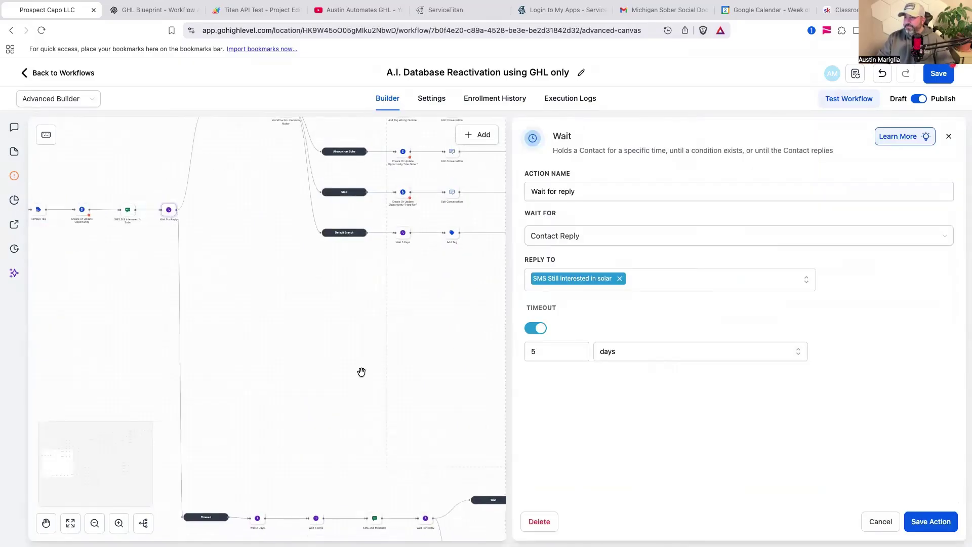
left_click(879, 521)
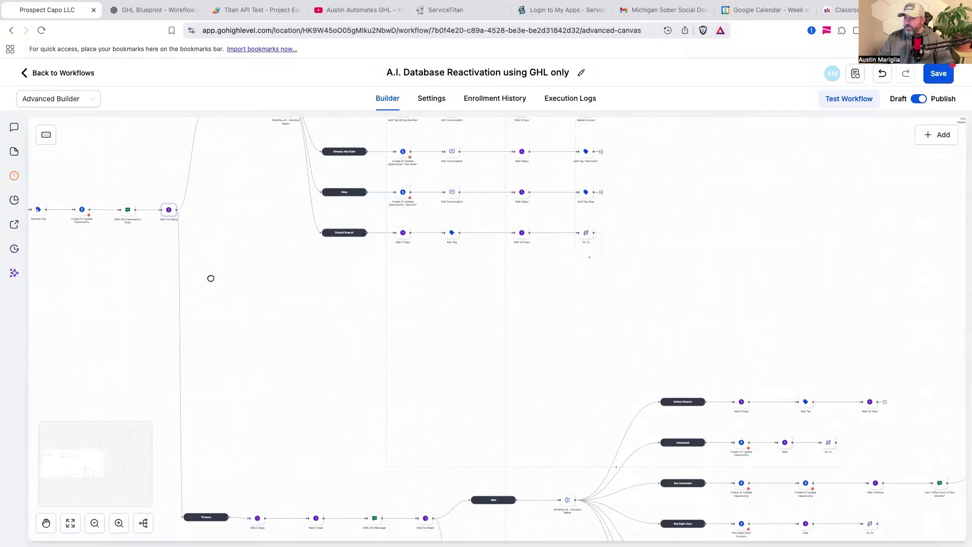
left_click_drag(211, 277, 217, 191)
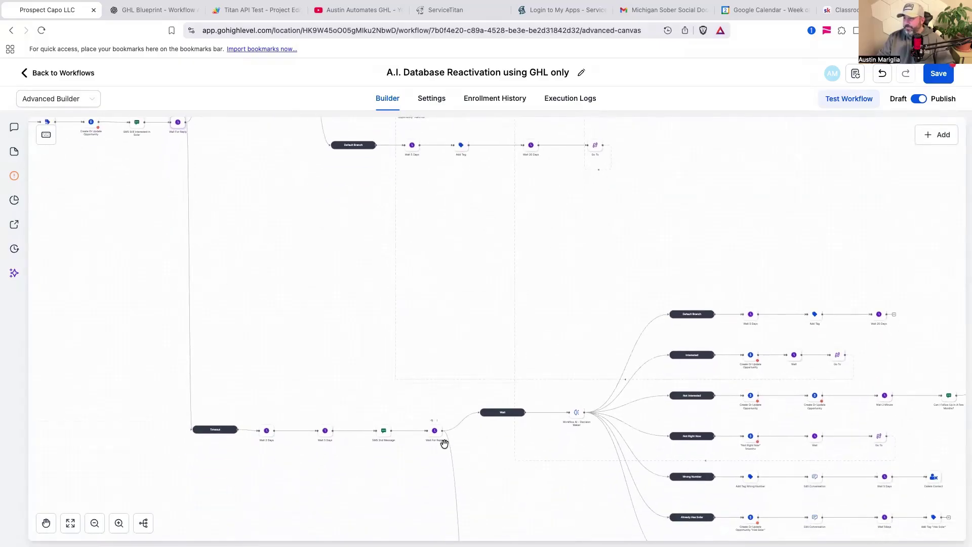
scroll(444, 443, "down", 3)
left_click(413, 368)
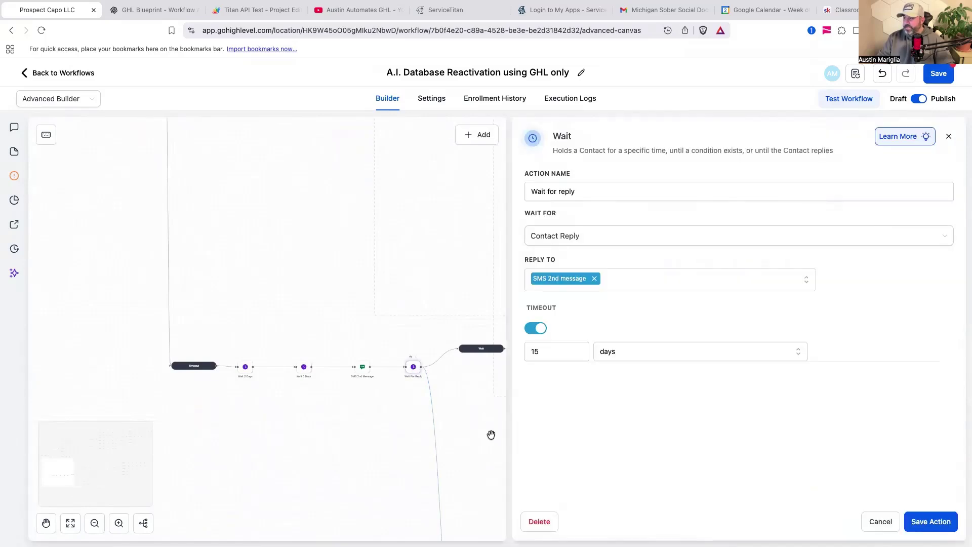
left_click(875, 521)
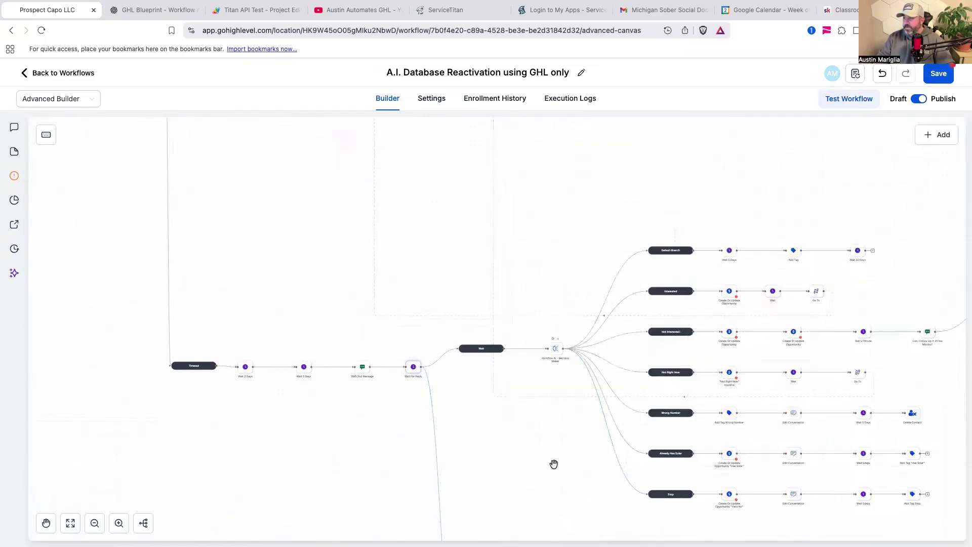
Review the layout around the empty second Timeout branch and reread the SMS 2nd message without editing it
left_click_drag(553, 464, 479, 175)
scroll(479, 176, "up", 3)
scroll(488, 333, "down", 5)
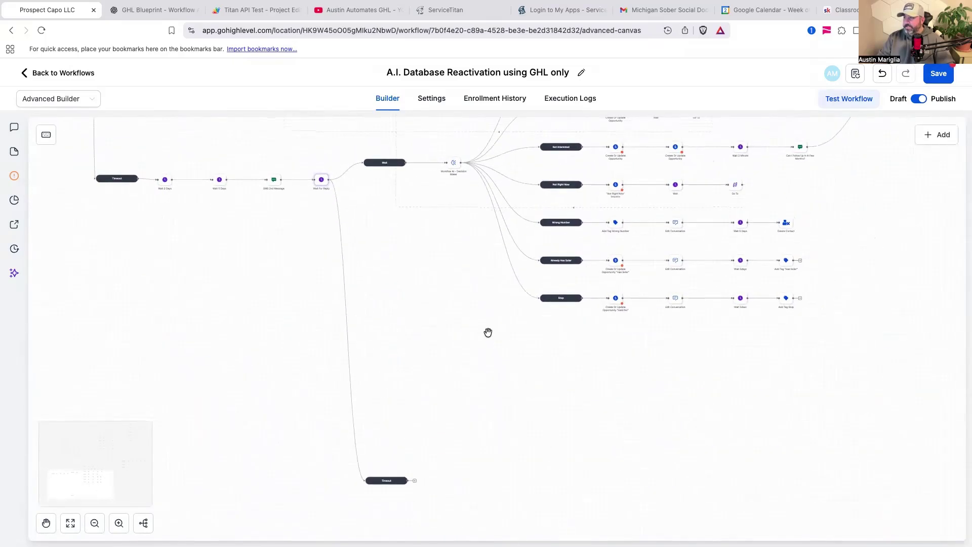
scroll(488, 334, "down", 3)
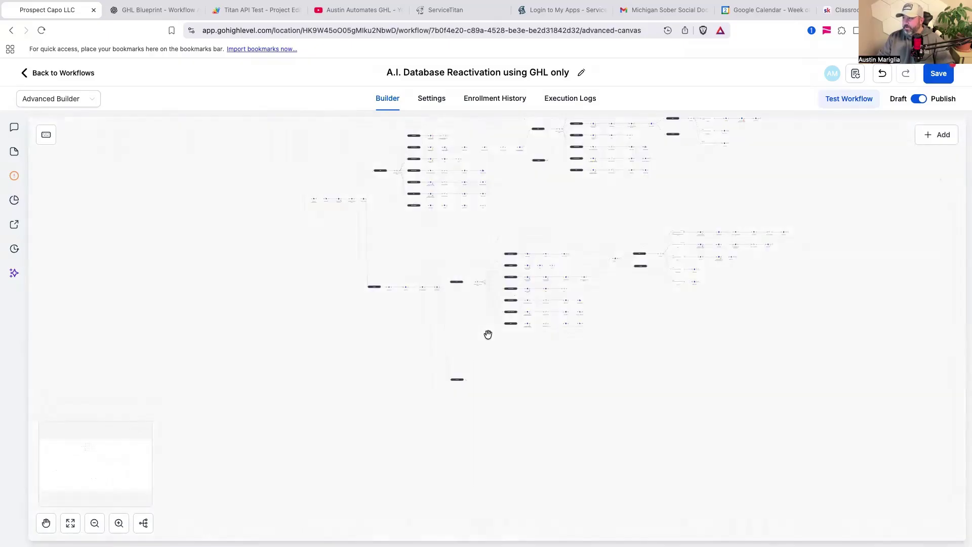
scroll(488, 333, "up", 5)
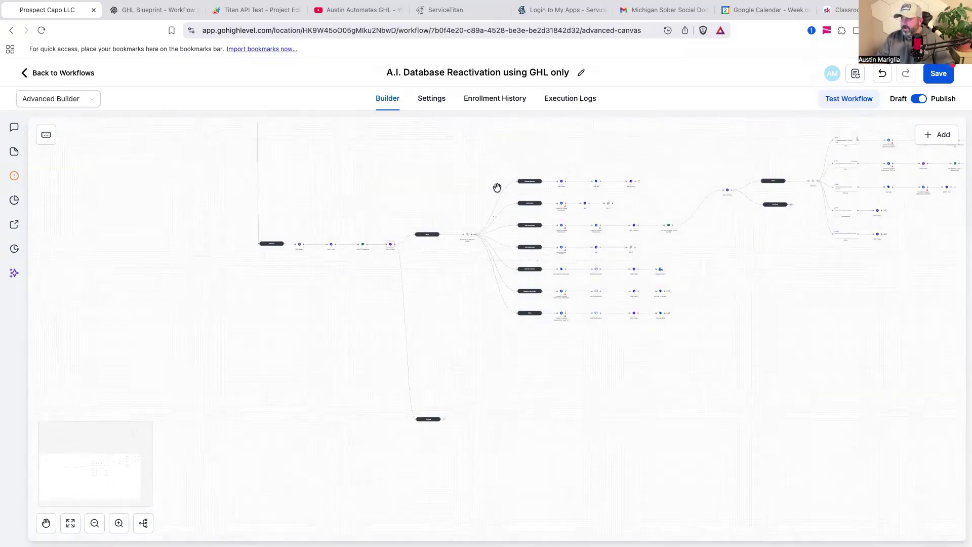
scroll(747, 348, "up", 3)
scroll(747, 348, "right", 3)
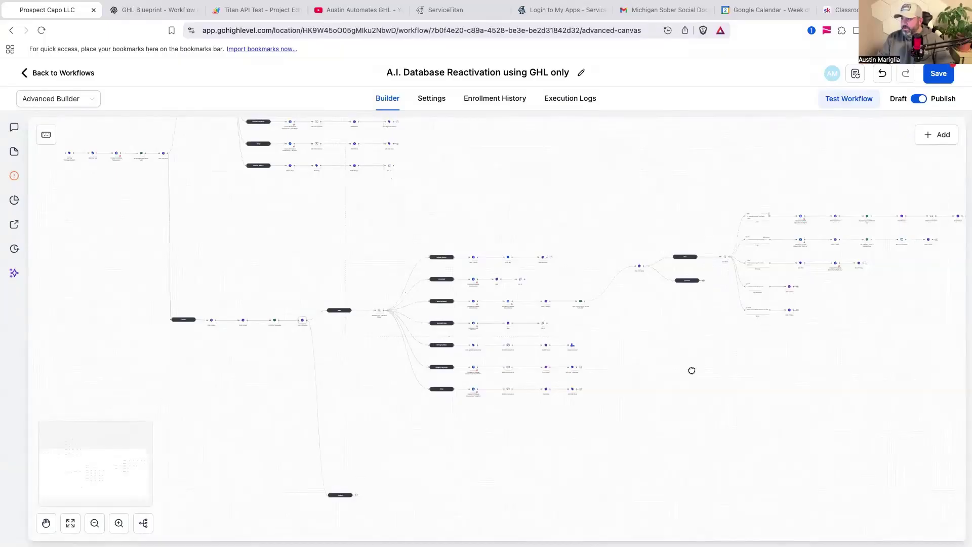
left_click(276, 321)
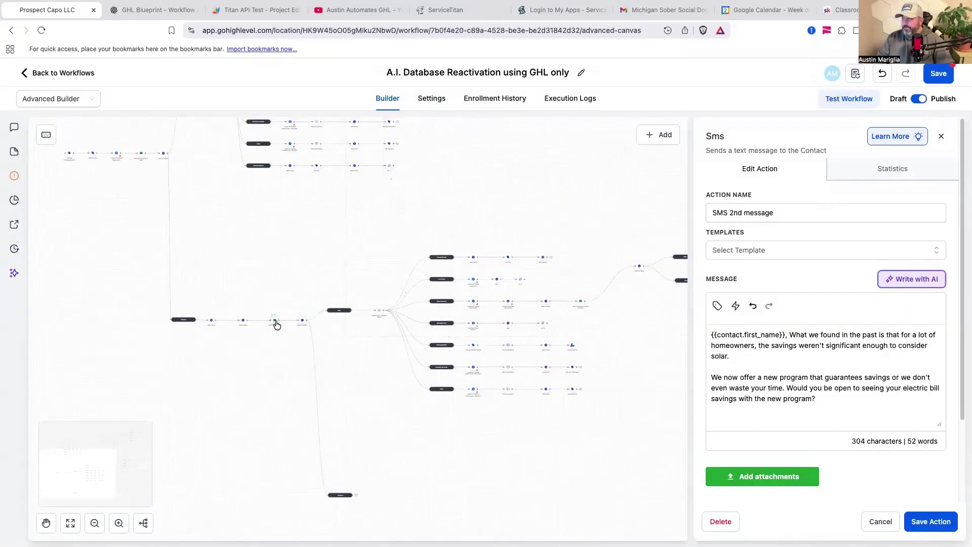
left_click(880, 521)
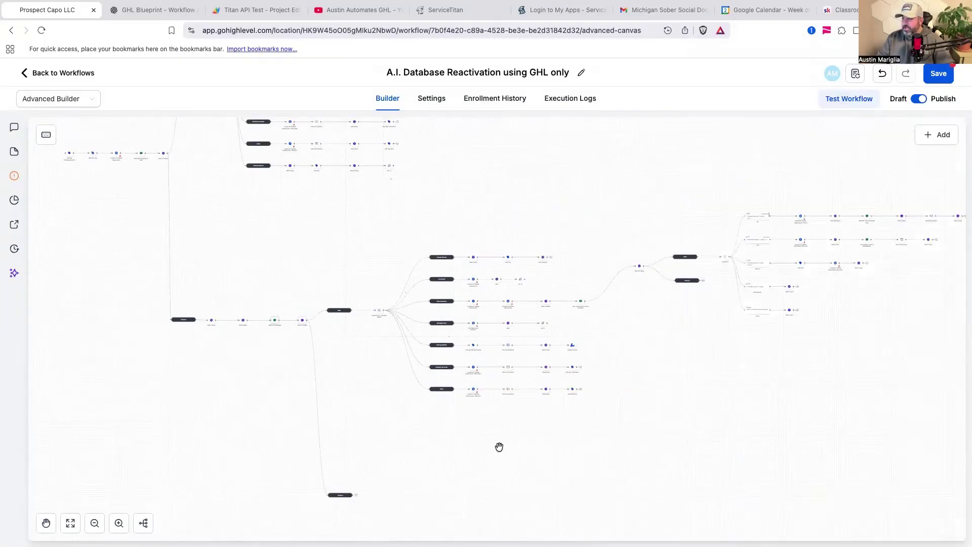
Copy the section from SMS 2nd message and its Wait For Reply through the decision maker and all Condition branches
scroll(569, 466, "down", 5)
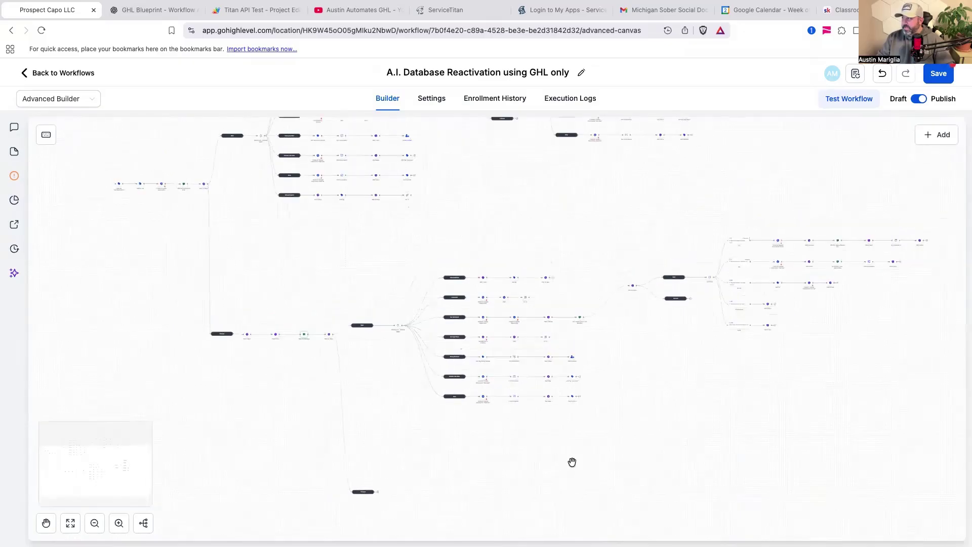
left_click(46, 523)
left_click_drag(317, 287, 410, 324)
left_click_drag(323, 271, 893, 497)
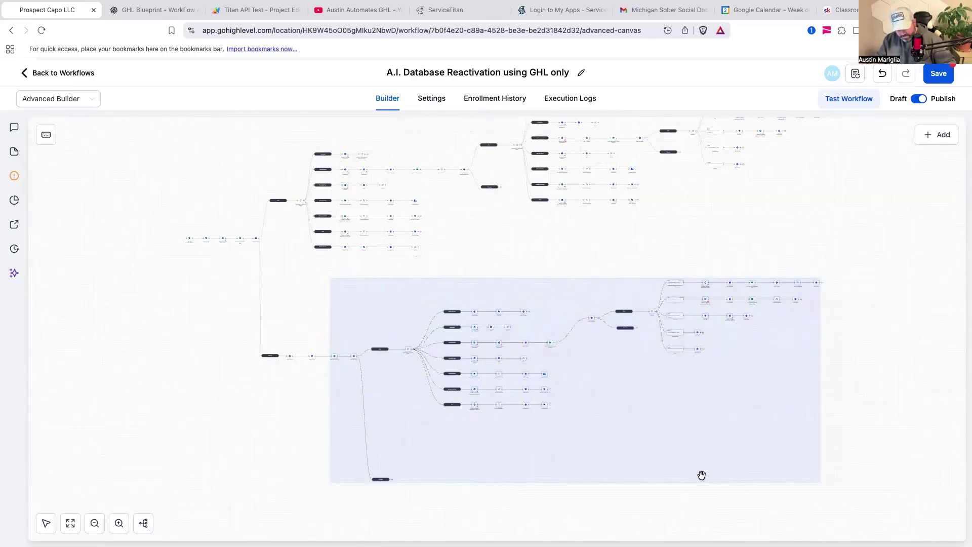
key("ctrl+c")
Paste the copied actions beside the empty second Timeout branch and clear the selection
scroll(415, 492, "up", 5)
left_click_drag(415, 492, 369, 318)
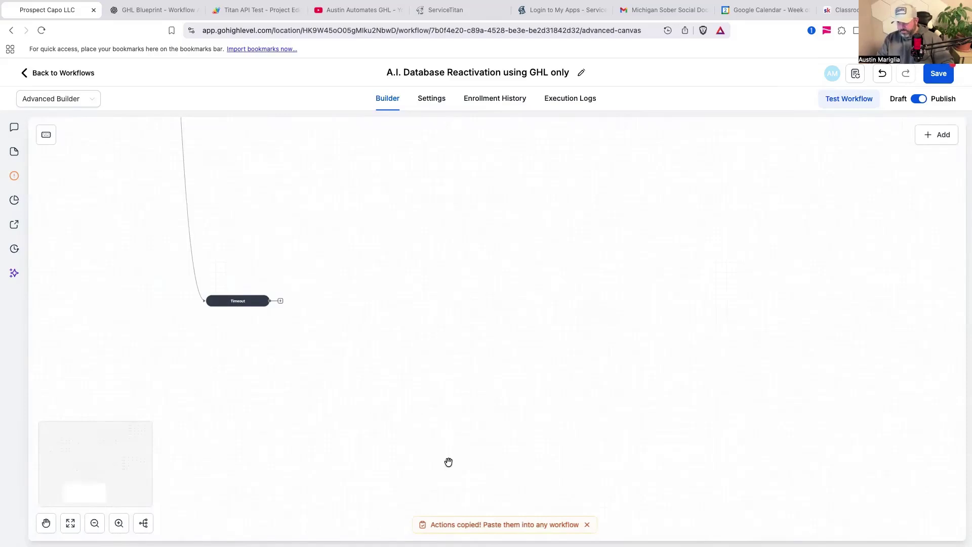
key("ctrl+v")
scroll(554, 417, "down", 5)
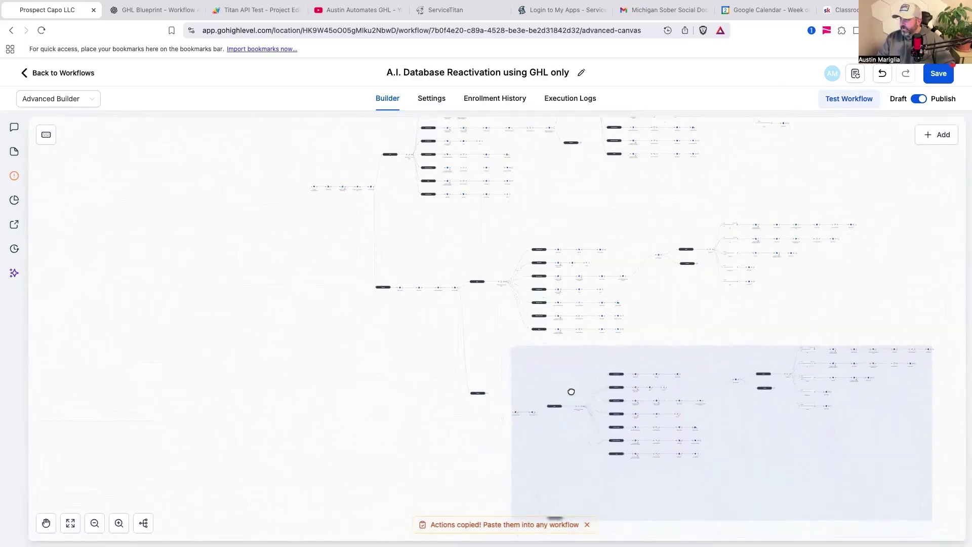
left_click(474, 432)
Connect the second Timeout branch to the pasted SMS 2nd message action and check the extended workflow
scroll(480, 420, "up", 5)
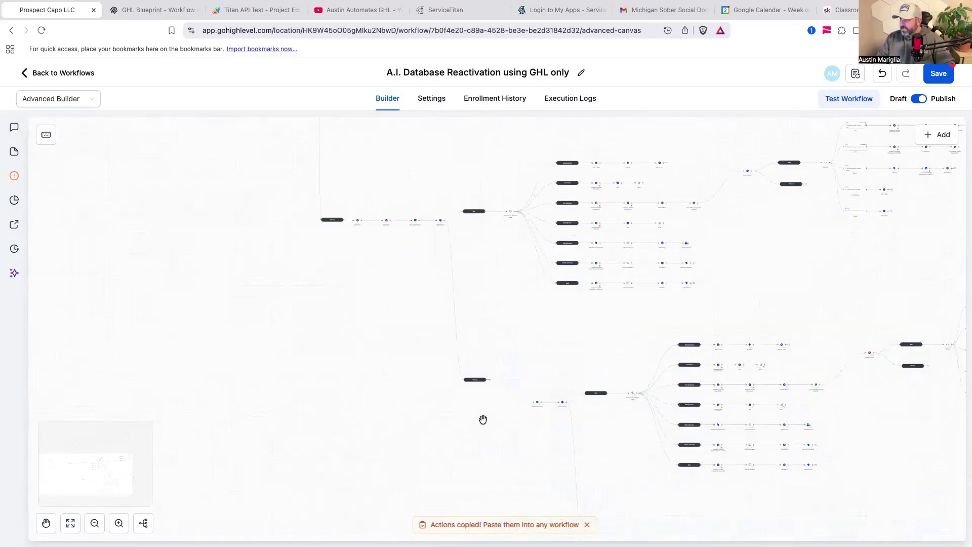
left_click_drag(498, 308, 614, 371)
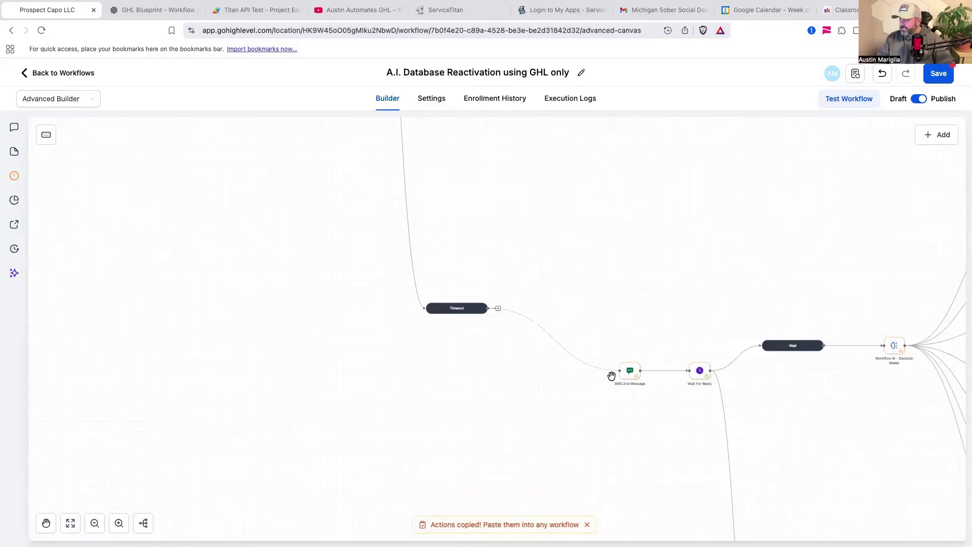
scroll(663, 472, "down", 3)
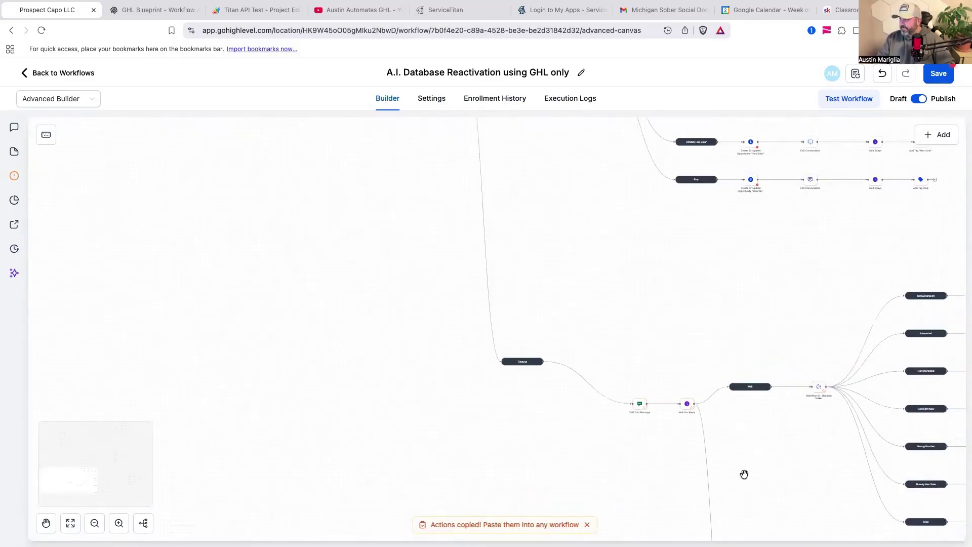
scroll(794, 466, "down", 5)
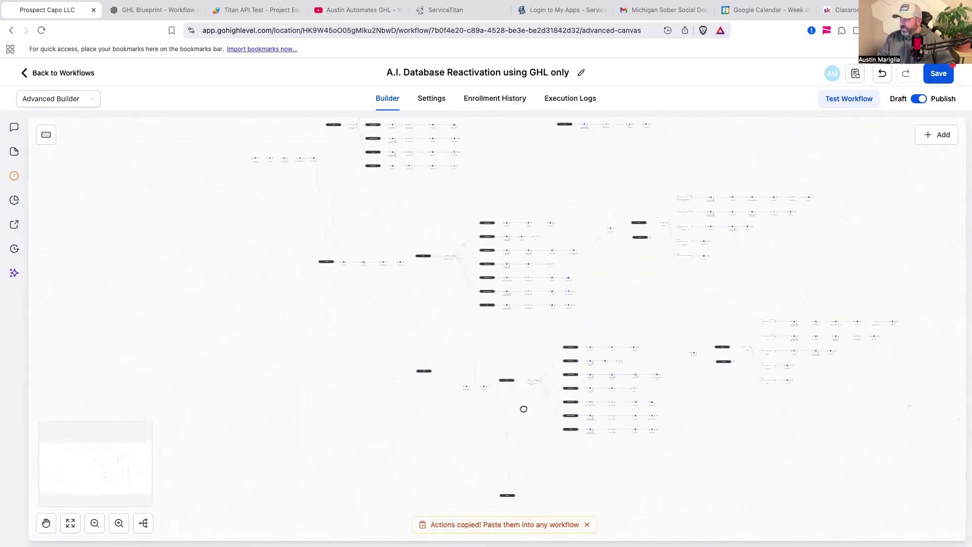
scroll(501, 414, "down", 1)
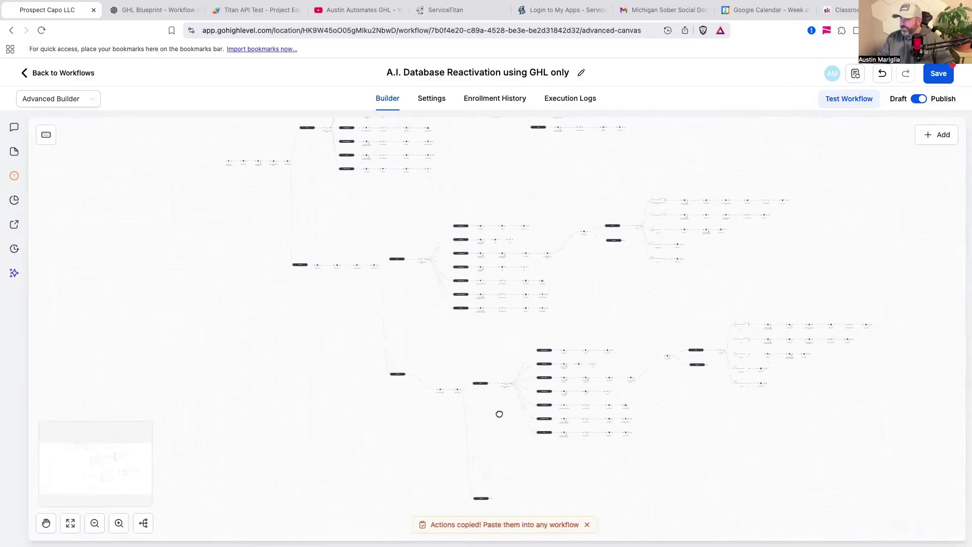
Replace the text of the SMS 2nd message on the lower Timeout branch with the contact's first name variable
scroll(440, 429, "up", 2)
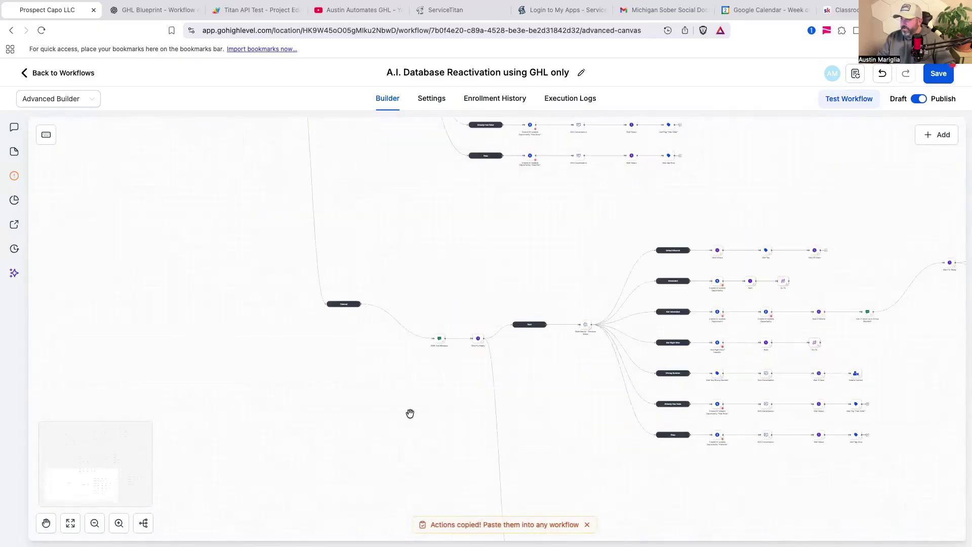
scroll(409, 414, "up", 4)
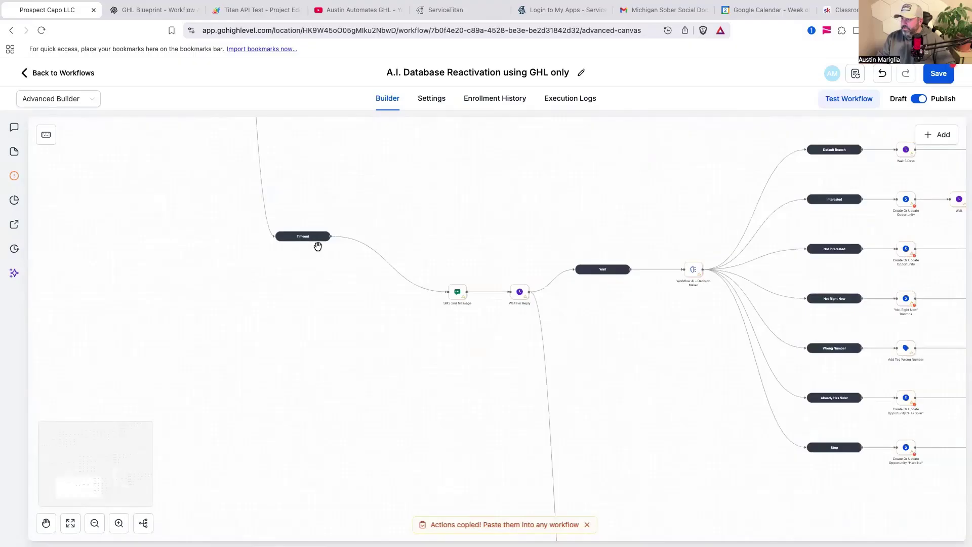
scroll(330, 250, "down", 5)
scroll(330, 251, "up", 5)
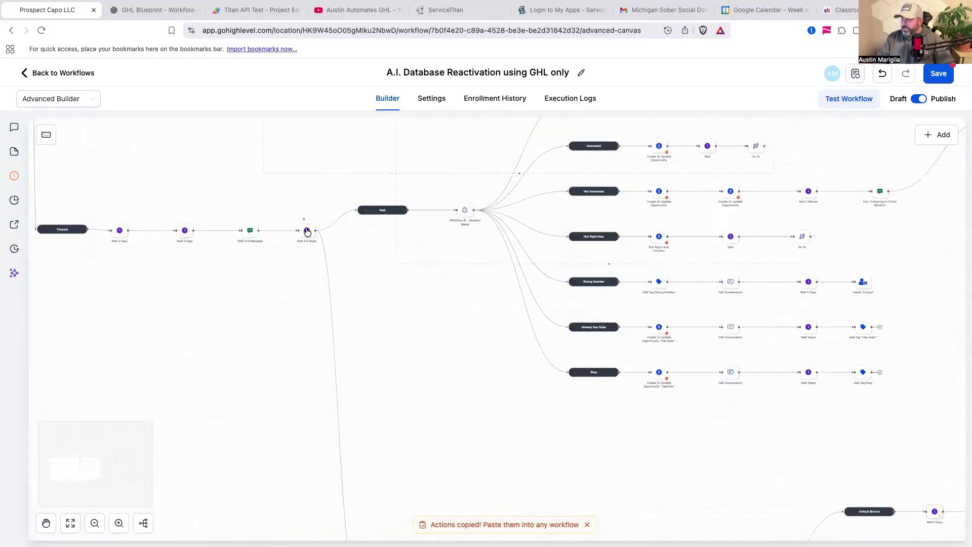
scroll(308, 231, "down", 3)
left_click_drag(395, 350, 308, 347)
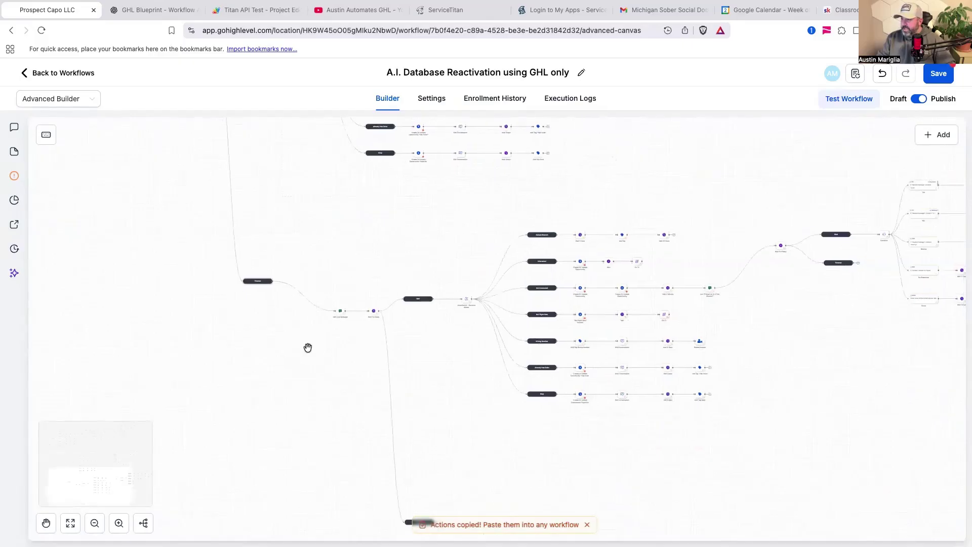
left_click(339, 311)
left_click_drag(822, 402, 710, 329)
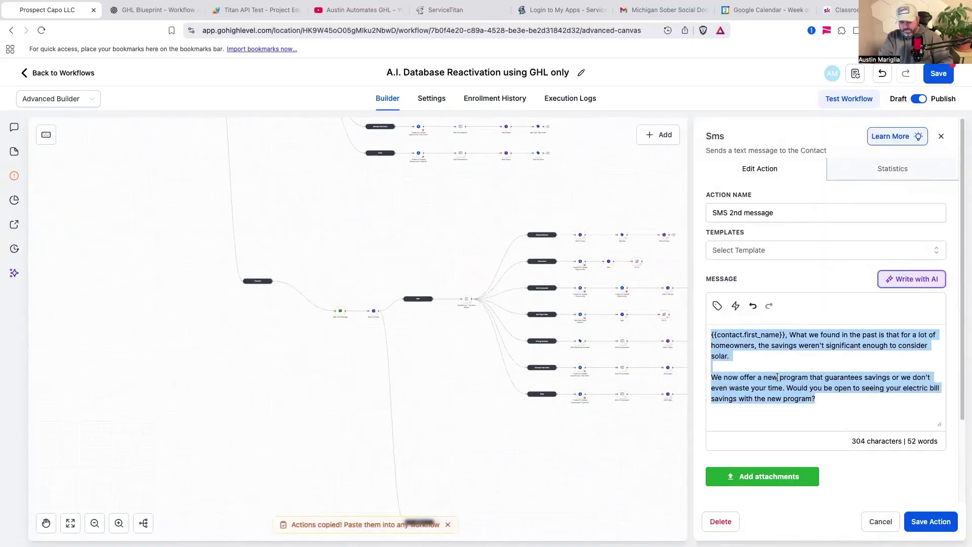
left_click(716, 305)
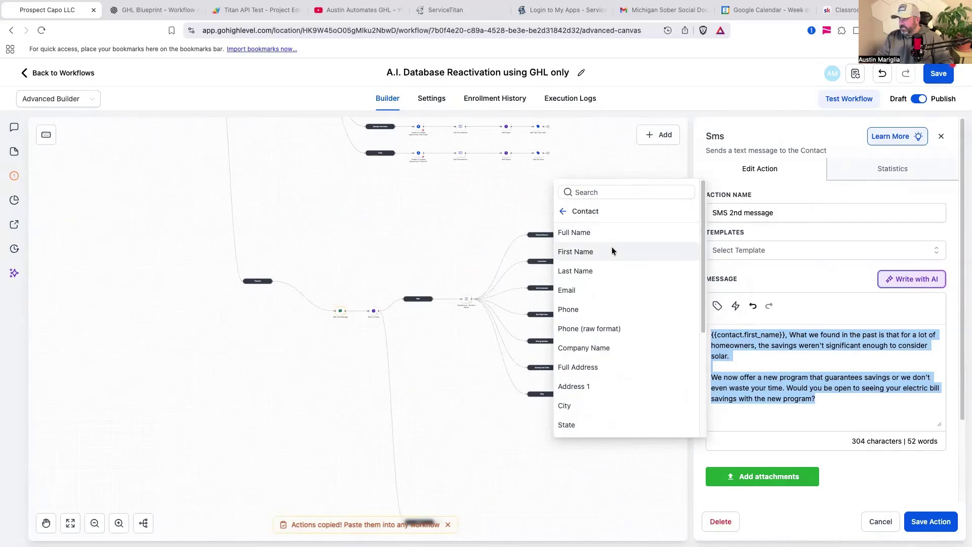
left_click(575, 251)
Continue the message with "? Just wanted to do as promised and reachout. Are you still open to our product or service?" and save the action
type("? Just want4e")
key("BackSpace")
key("BackSpace")
type("ed to do a")
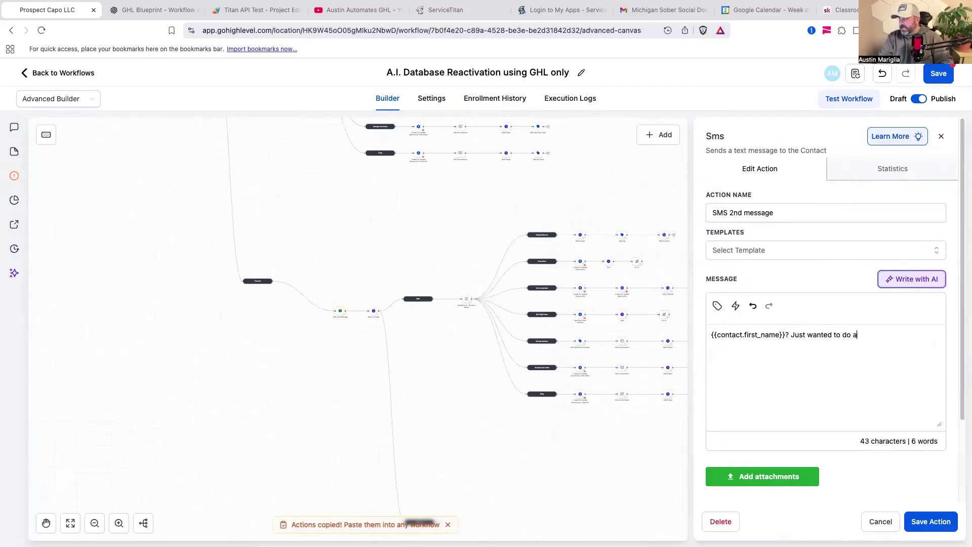
type("s promised and reachout. Are you still open to our product")
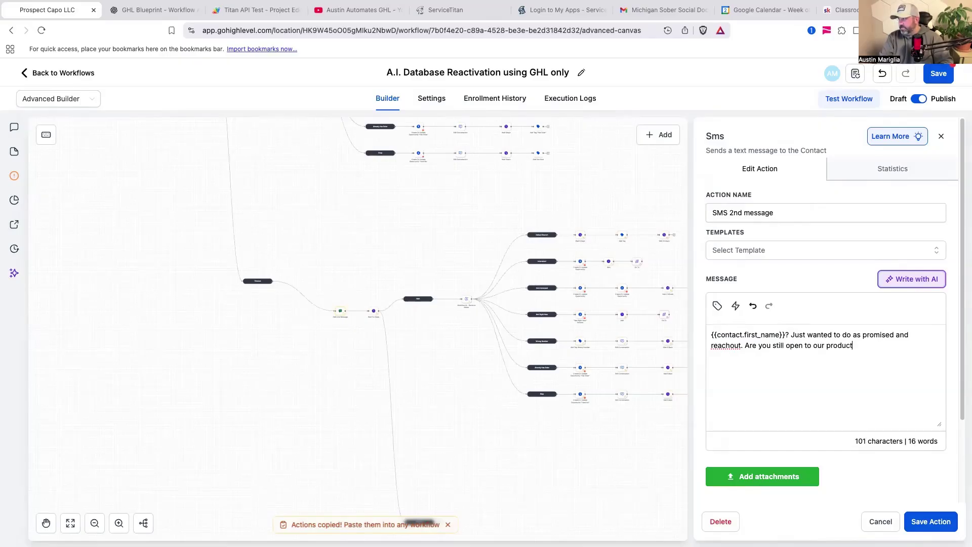
type(" or seri")
key("BackSpace")
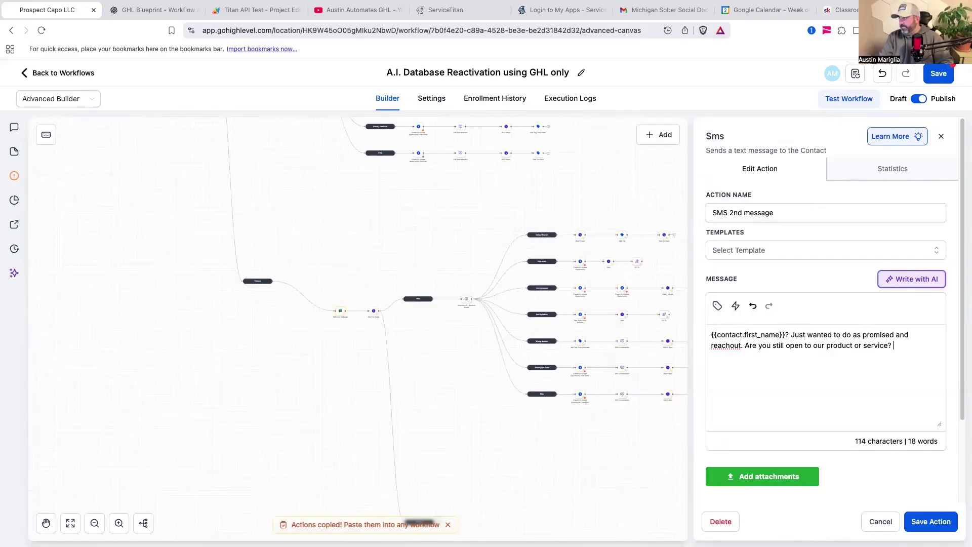
left_click(930, 522)
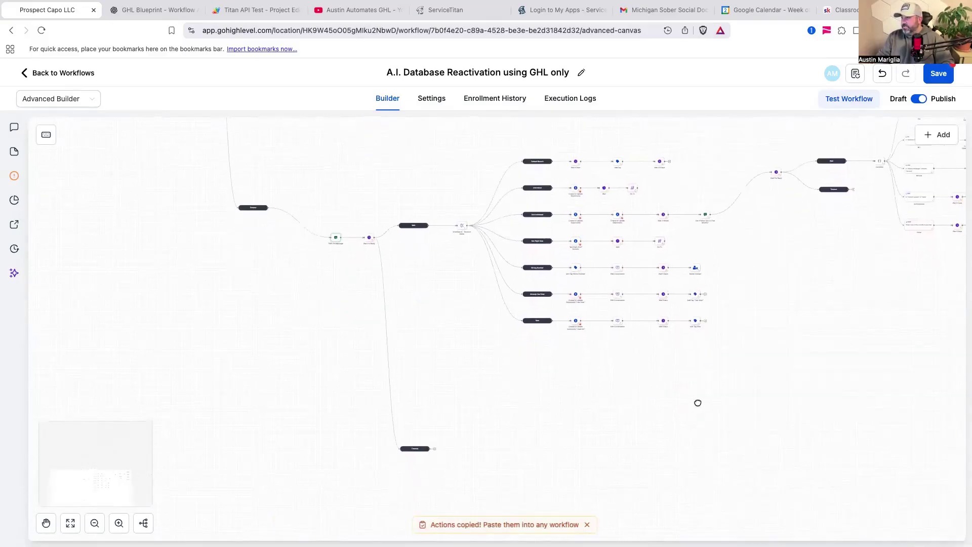
Examine the layout of the duplicated Timeout sequence, its reply branches and the empty Timeout branch below it
scroll(794, 386, "down", 5)
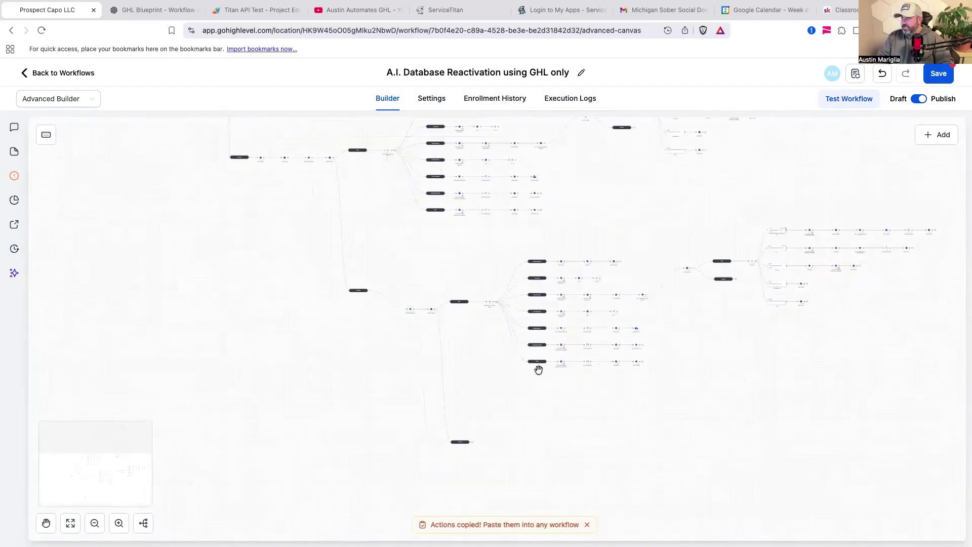
scroll(531, 369, "down", 5)
scroll(443, 282, "up", 3)
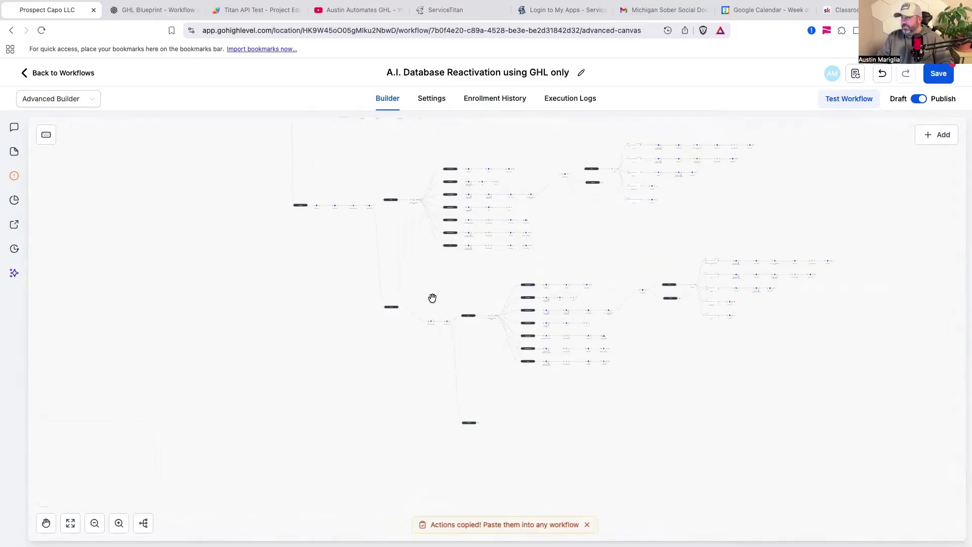
scroll(355, 267, "down", 3)
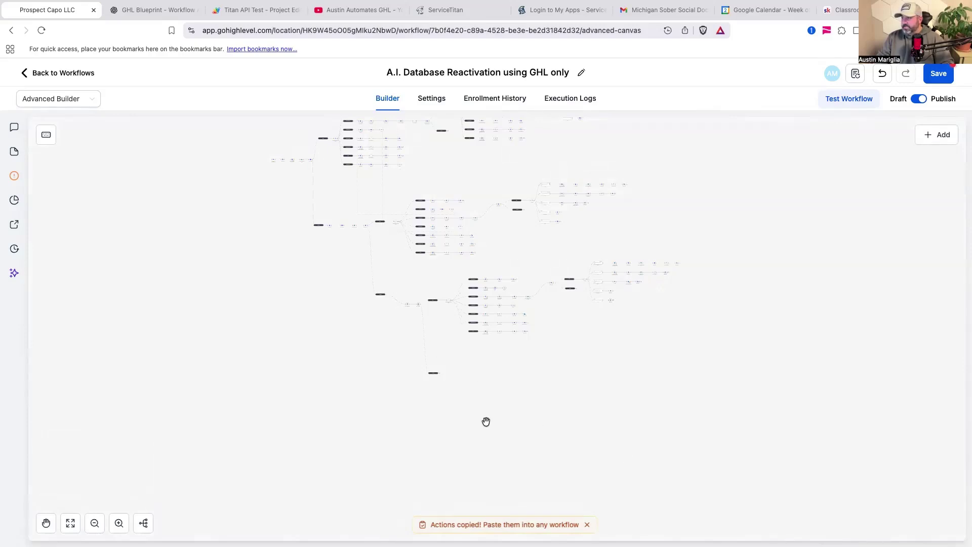
scroll(489, 408, "up", 5)
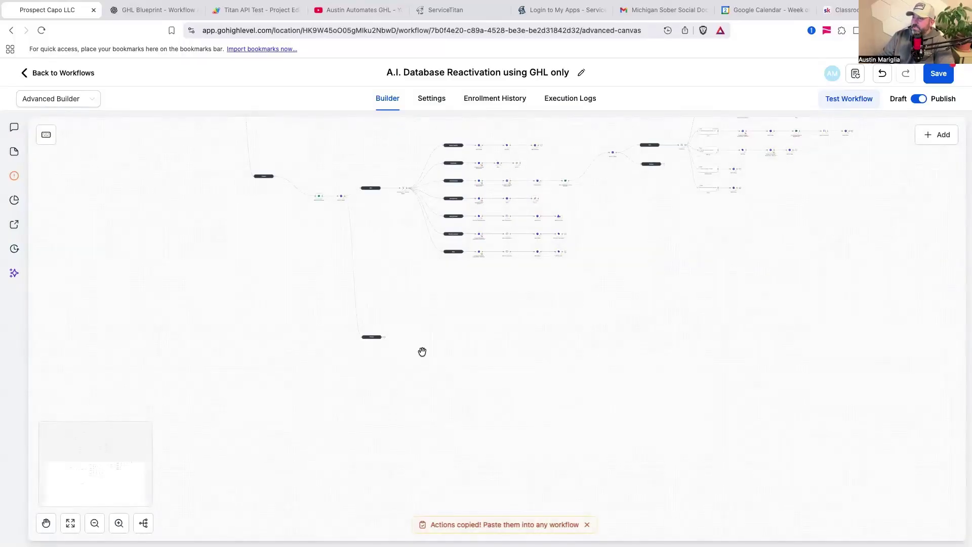
scroll(533, 349, "right", 3)
scroll(534, 349, "left", 3)
left_click_drag(637, 263, 582, 362)
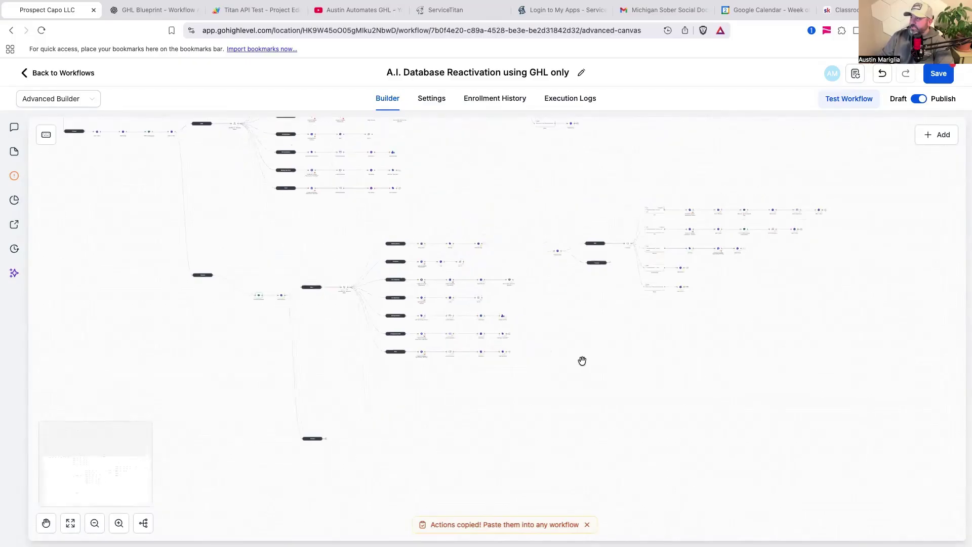
scroll(580, 360, "up", 5)
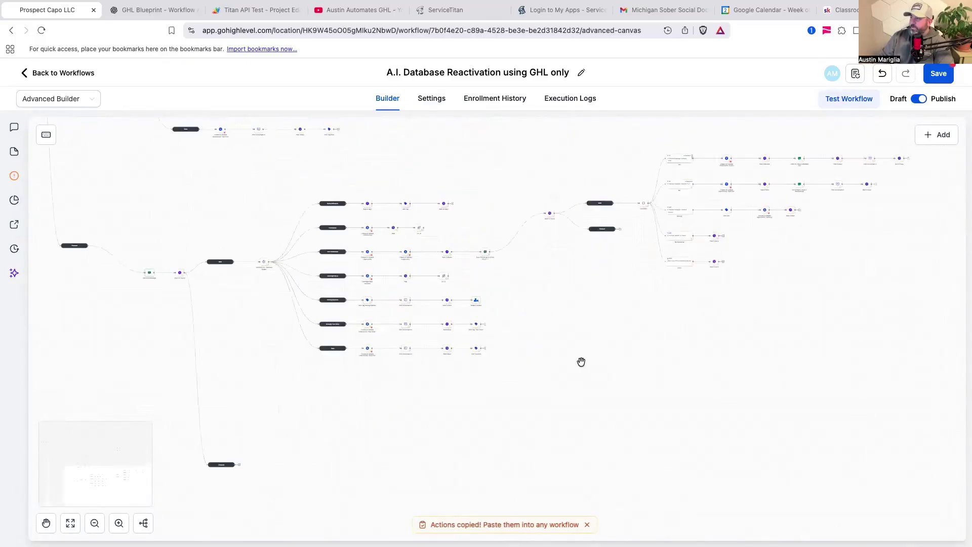
scroll(546, 339, "down", 5)
Check the duplicated sequence's Decision Maker and resave the Default Branch actions Wait 5 Days, Add Tag and Wait 20 Days
scroll(482, 229, "up", 5)
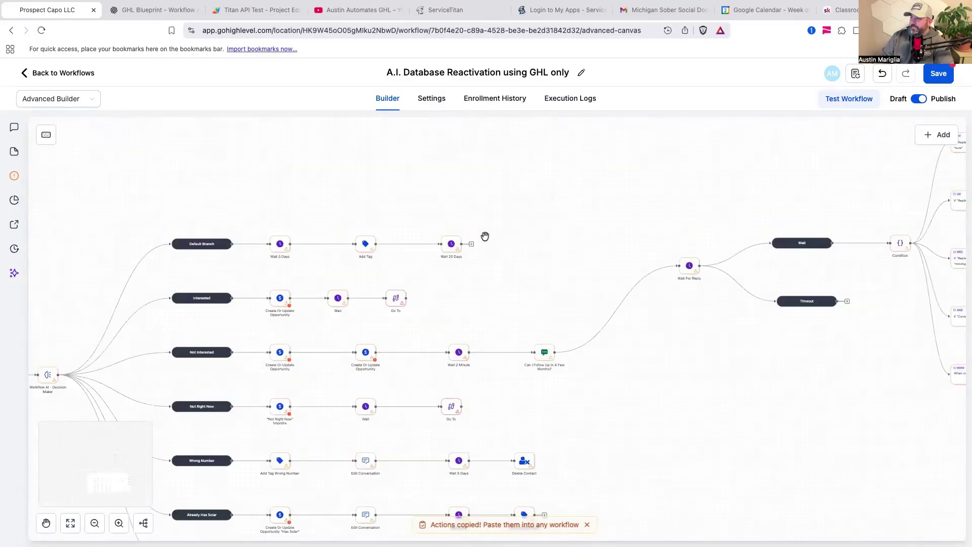
scroll(436, 274, "left", 3)
scroll(504, 278, "down", 2)
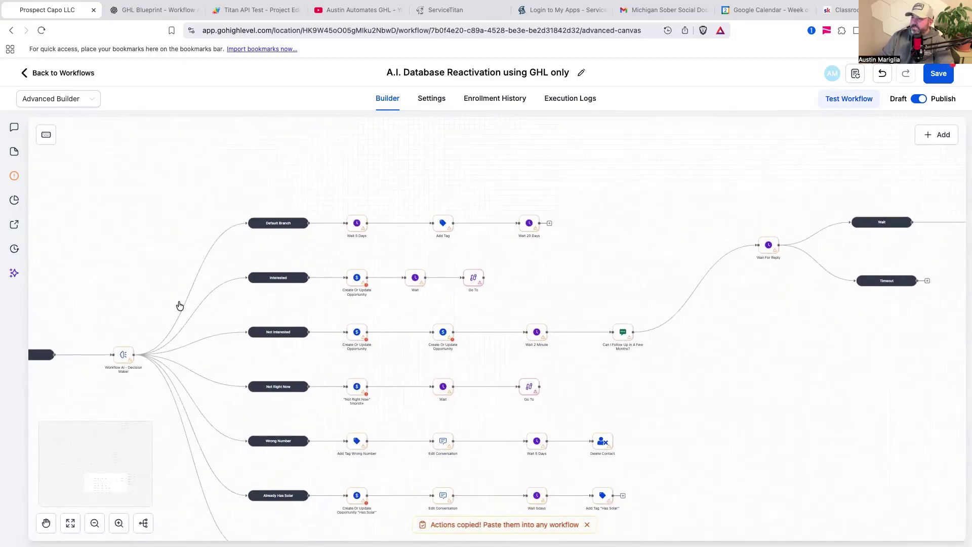
left_click(125, 358)
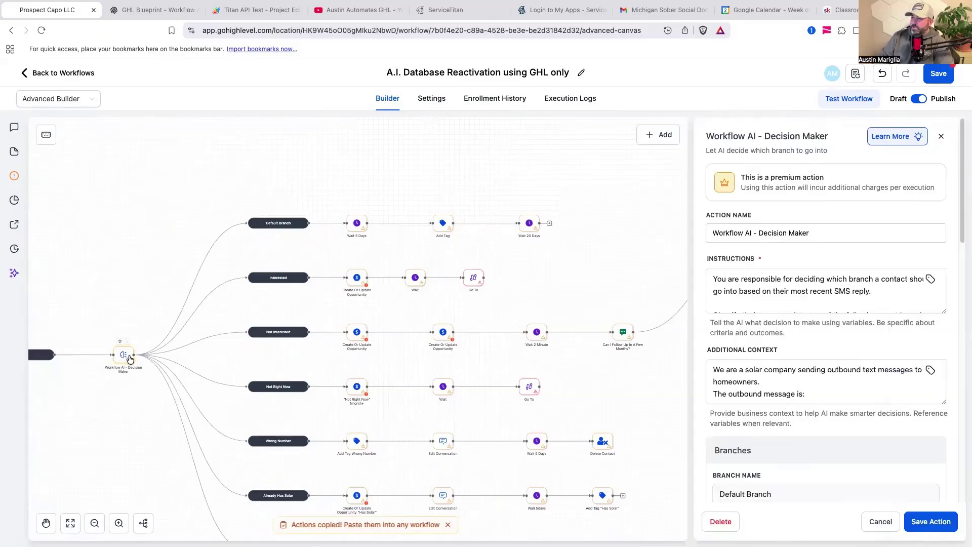
left_click(879, 520)
left_click(357, 225)
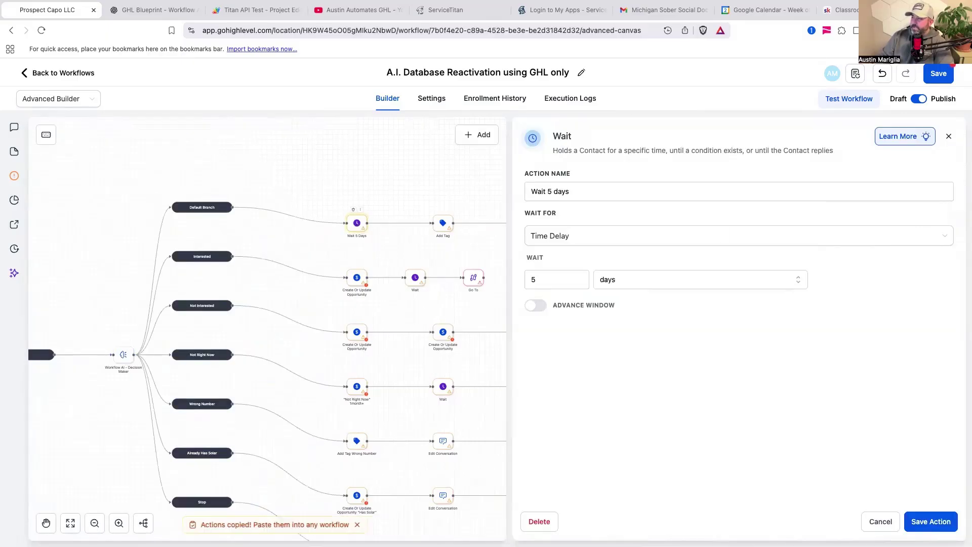
left_click(916, 523)
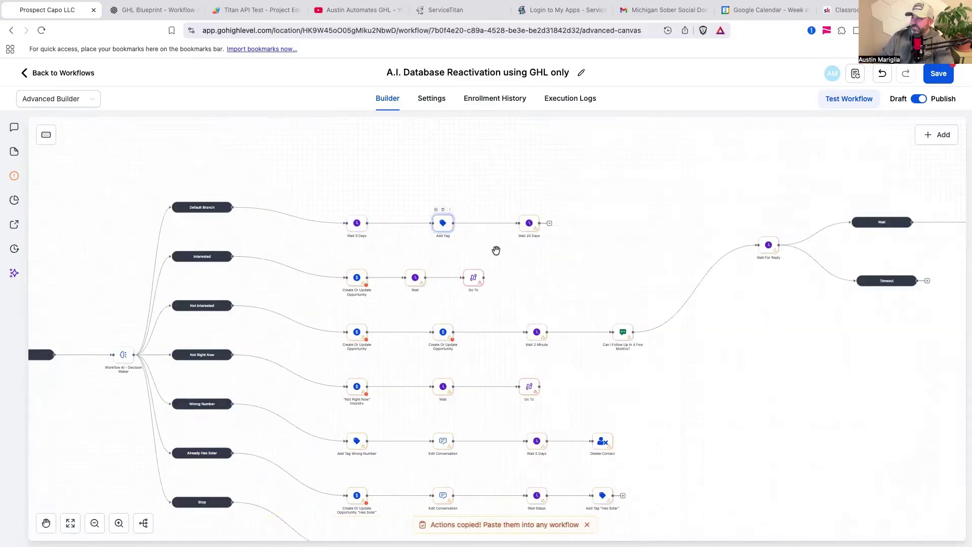
left_click(527, 233)
left_click(930, 522)
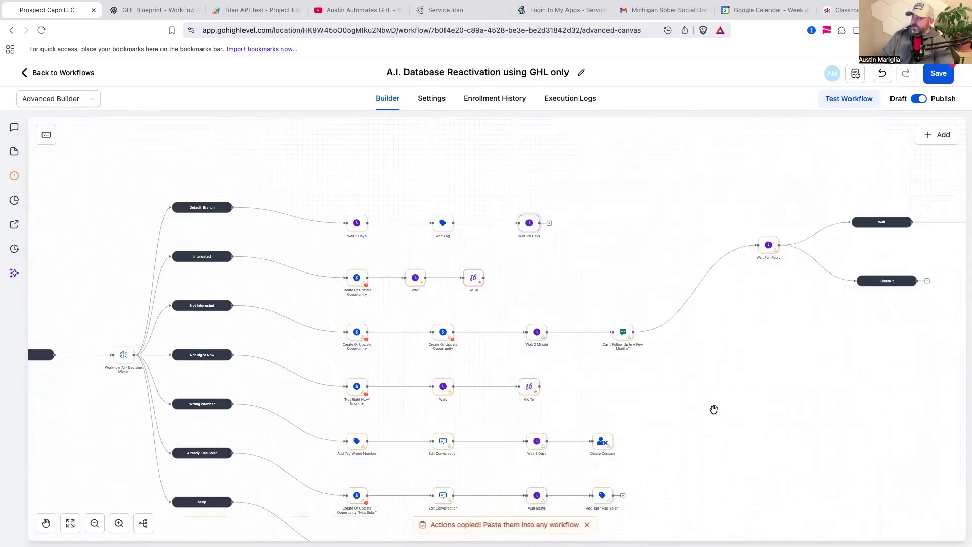
Resave the Create Or Update Opportunity and Wait actions on the duplicated Interested branch
left_click(357, 278)
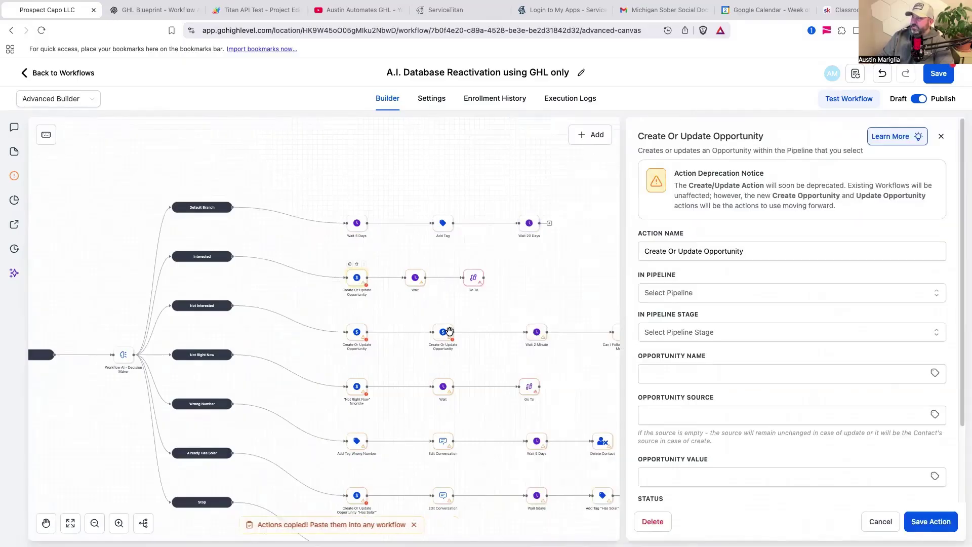
left_click(915, 517)
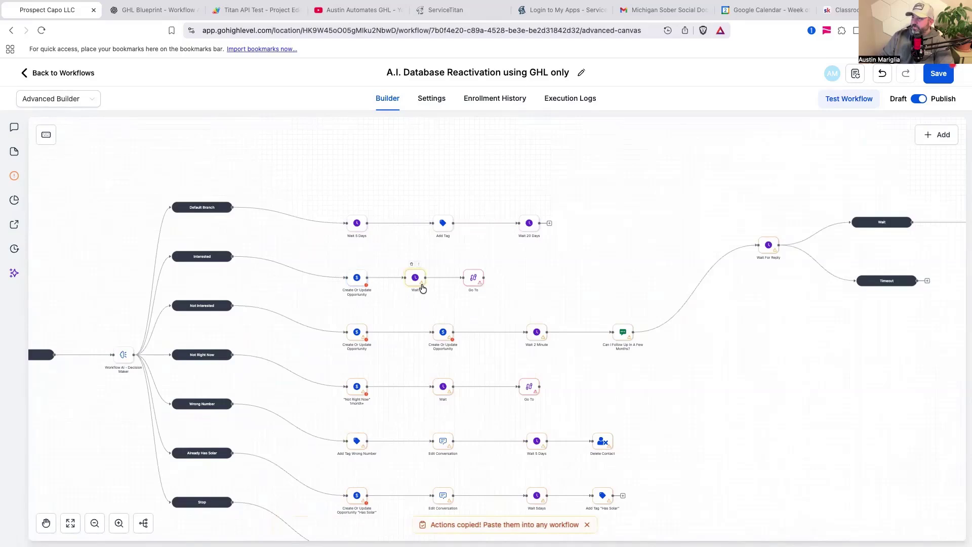
left_click(416, 280)
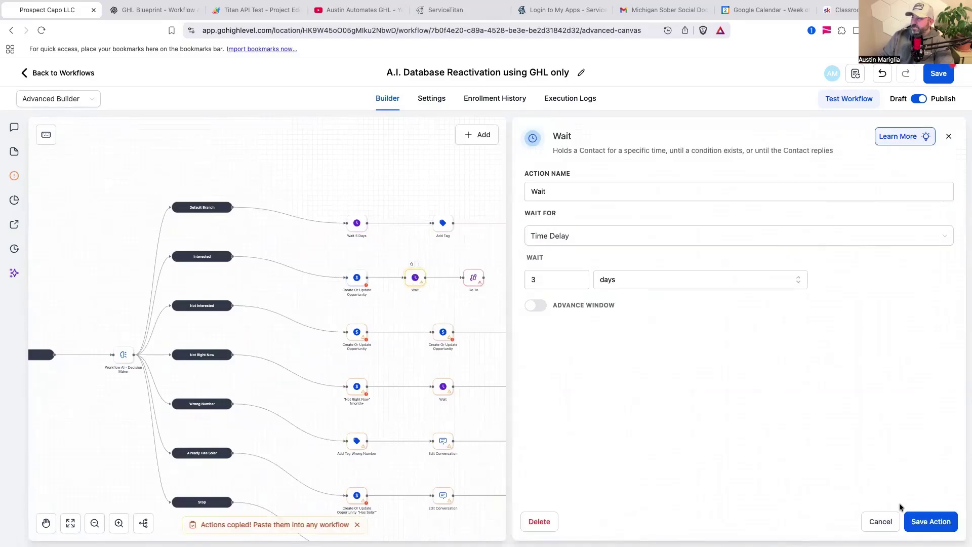
left_click(922, 519)
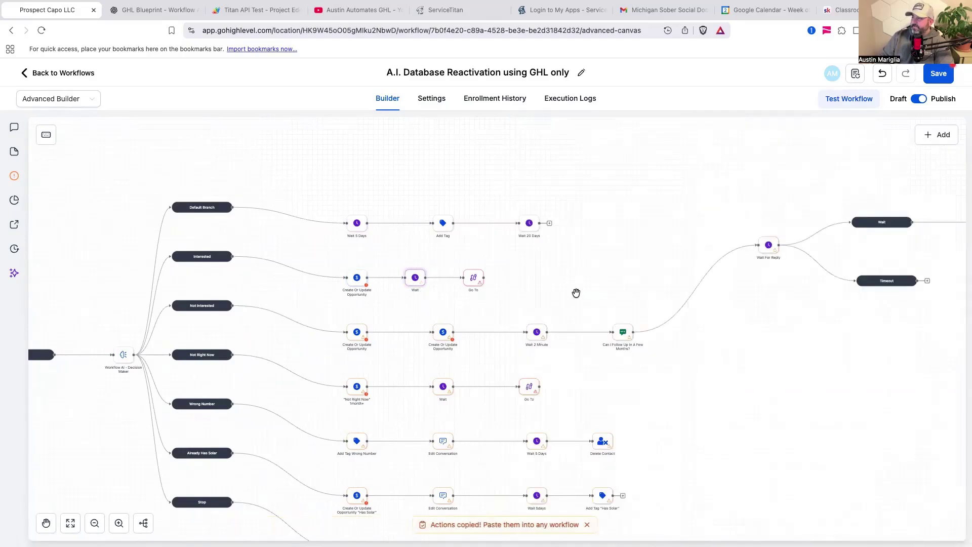
Review the overall workflow structure, comparing the original reply branches with the two Timeout follow-up sequences
scroll(575, 291, "down", 2)
scroll(575, 289, "down", 3)
left_click_drag(594, 219, 575, 360)
scroll(575, 360, "down", 3)
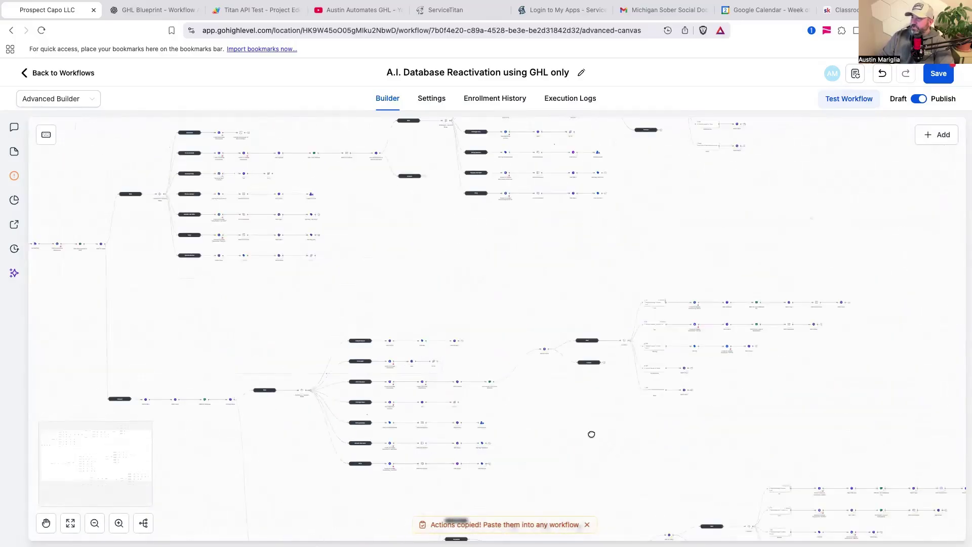
scroll(584, 425, "down", 3)
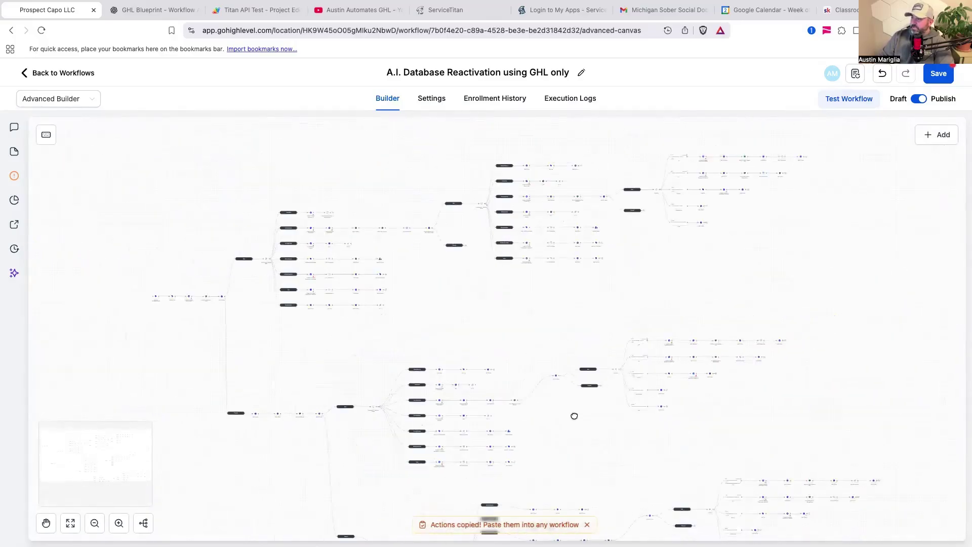
scroll(575, 414, "down", 2)
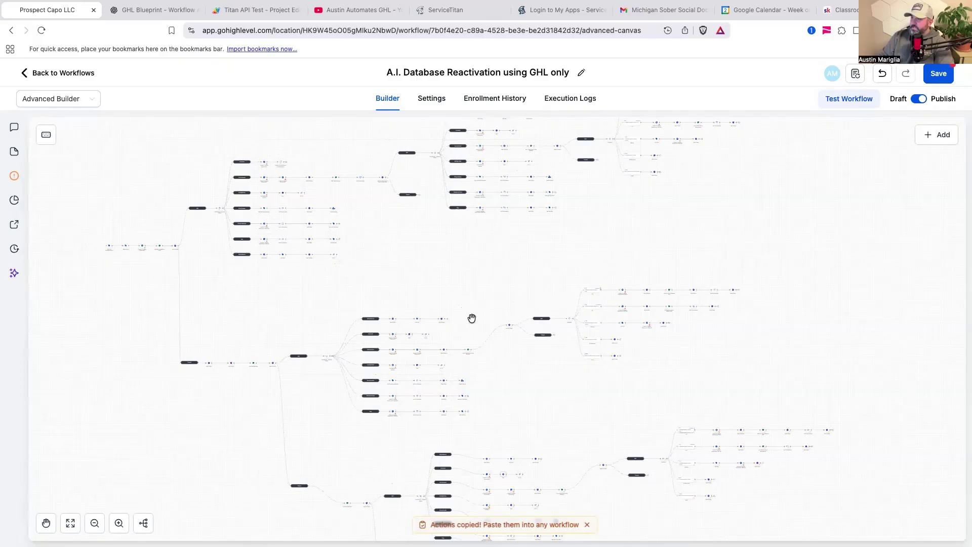
scroll(581, 432, "up", 10)
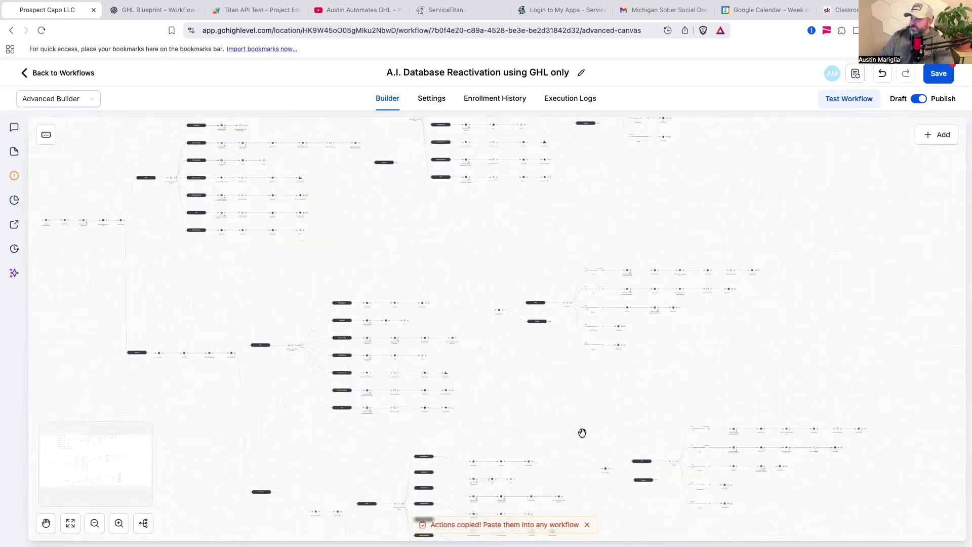
scroll(514, 366, "down", 10)
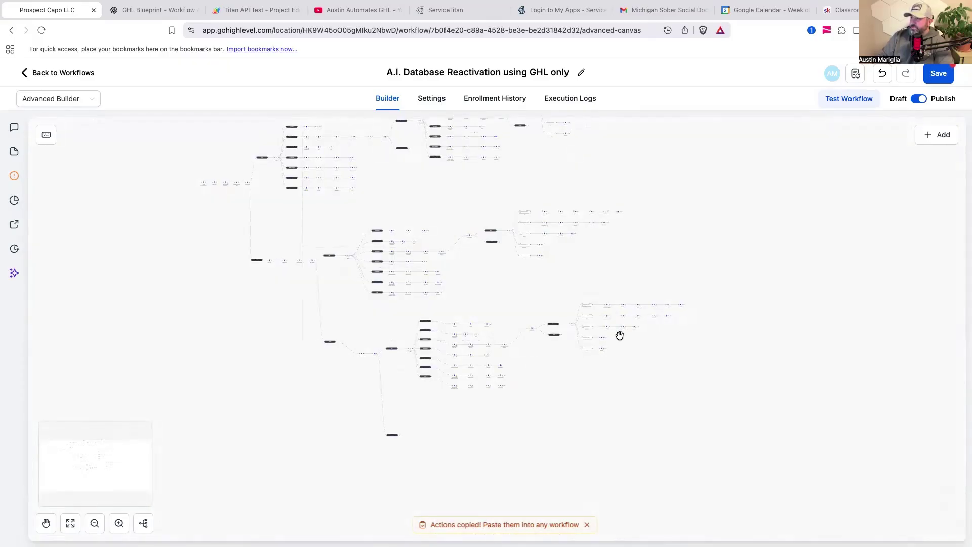
left_click_drag(532, 306, 510, 323)
scroll(603, 284, "down", 1)
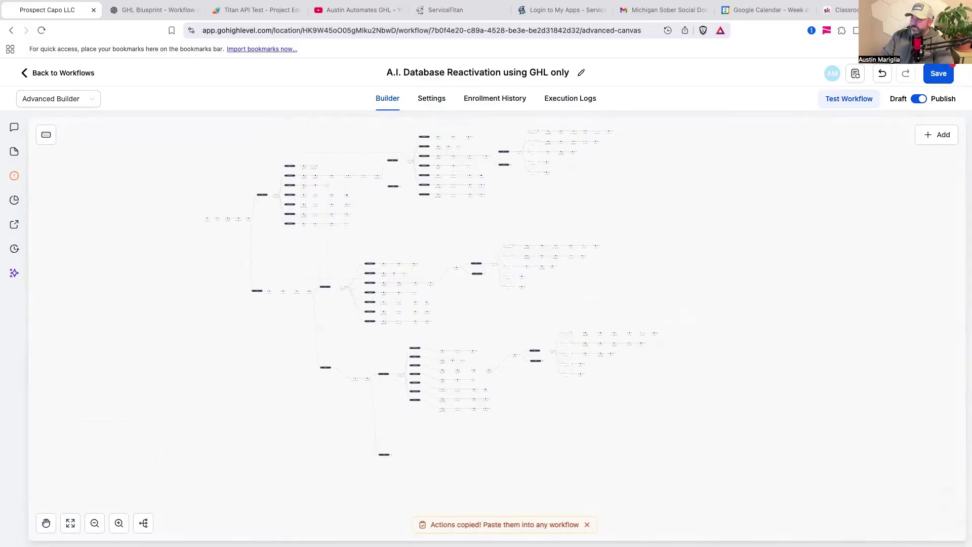
scroll(570, 395, "up", 5)
scroll(735, 276, "down", 6)
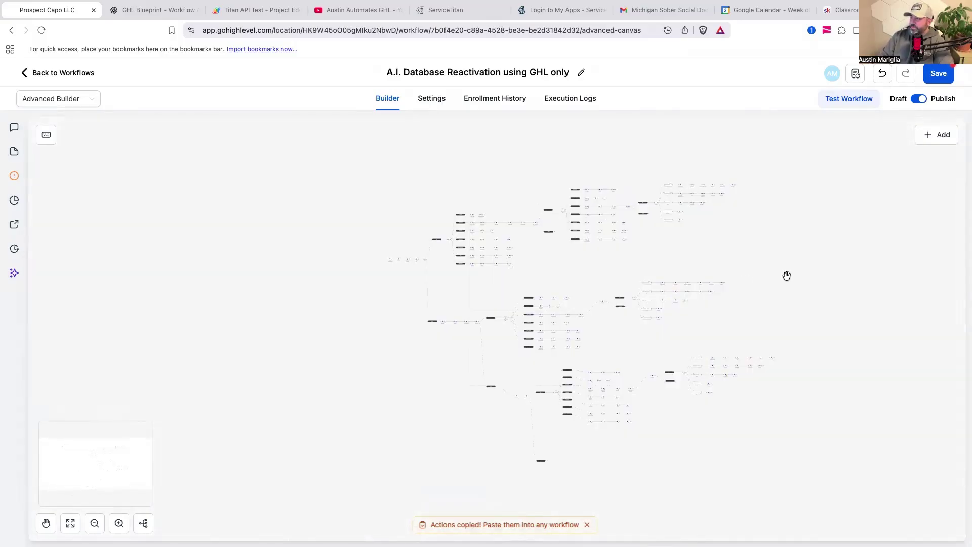
scroll(786, 275, "up", 2)
left_click_drag(796, 270, 676, 267)
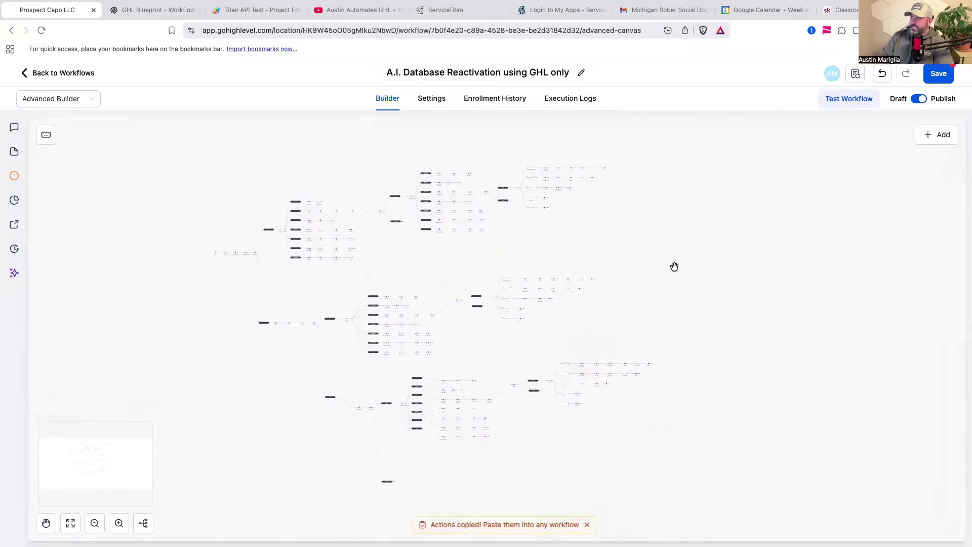
scroll(428, 168, "up", 5)
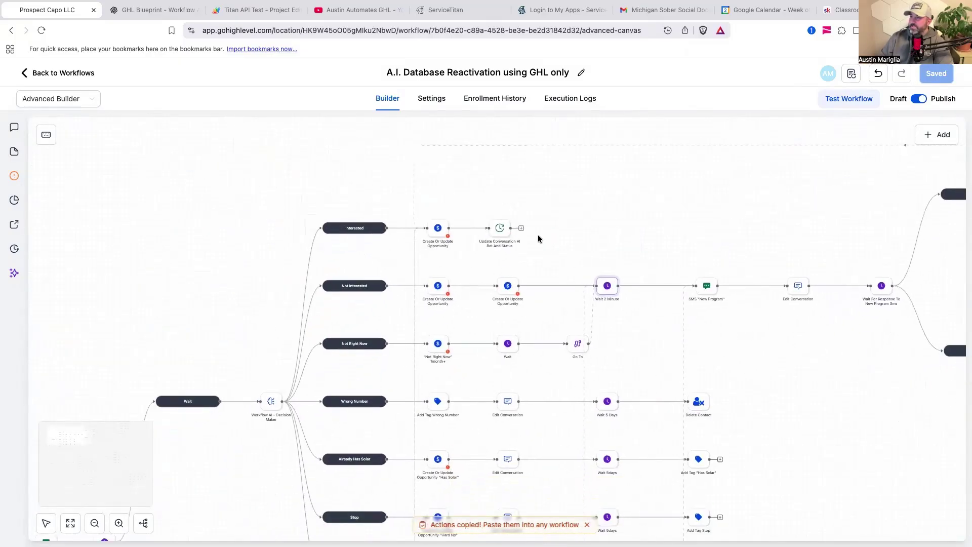
Inspect the Interested branch's Update Conversation AI Bot And Status action and the actions available after it
scroll(511, 233, "up", 4)
scroll(512, 235, "down", 3)
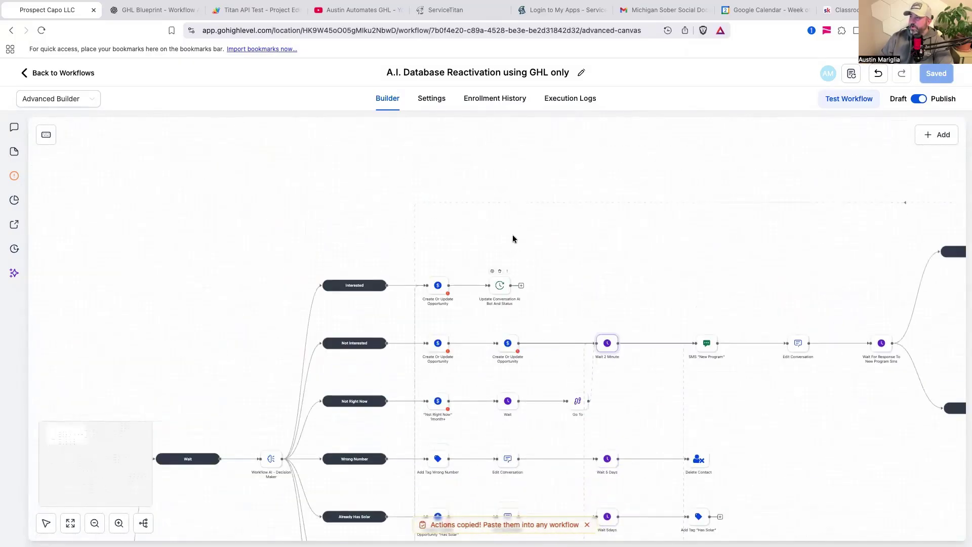
left_click(119, 523)
left_click(119, 527)
left_click_drag(550, 217, 547, 324)
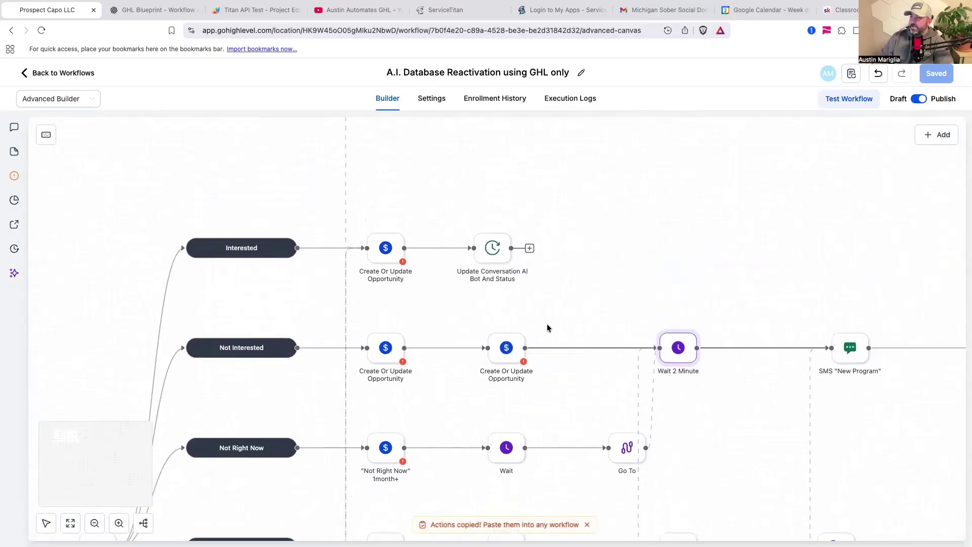
mouse_move(523, 293)
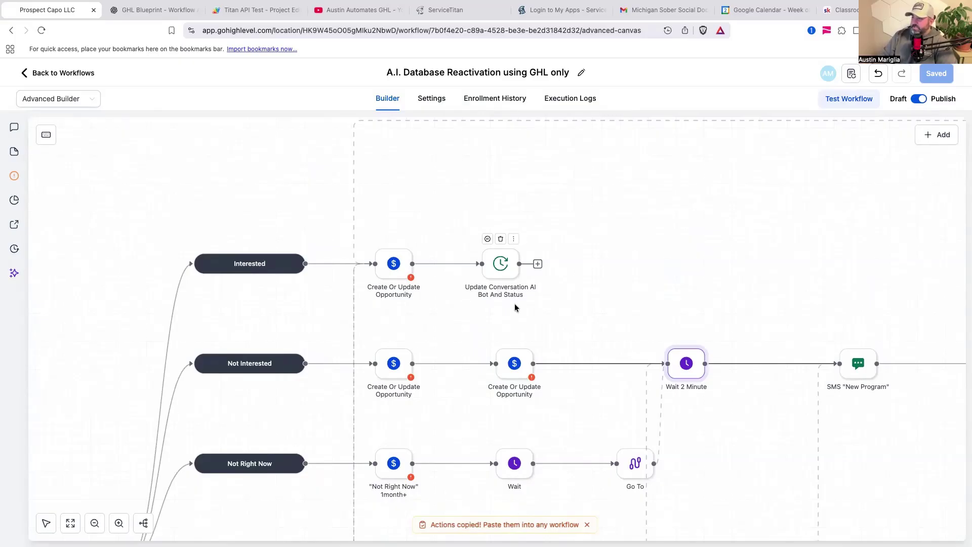
left_click(502, 267)
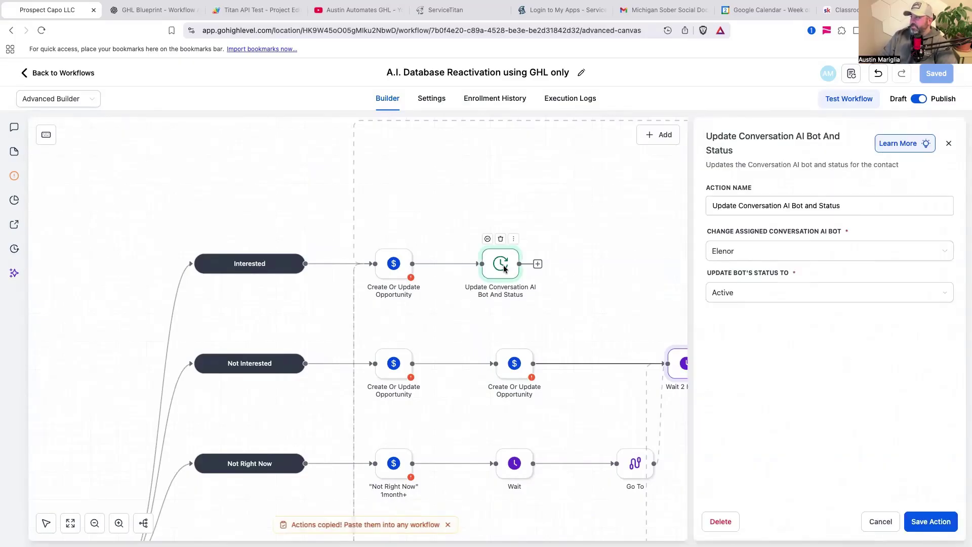
left_click(538, 264)
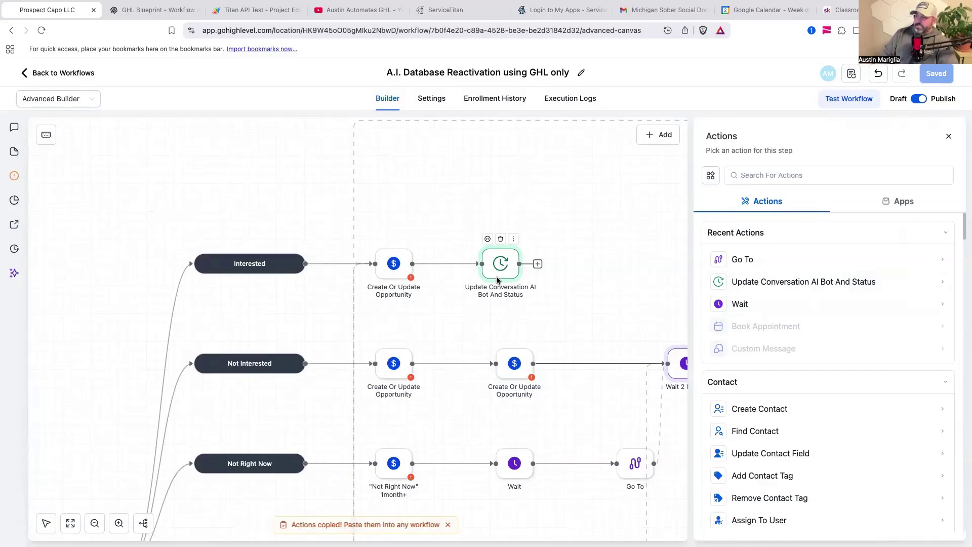
Open the Elenor bot from the Conversation AI agents list
left_click(14, 273)
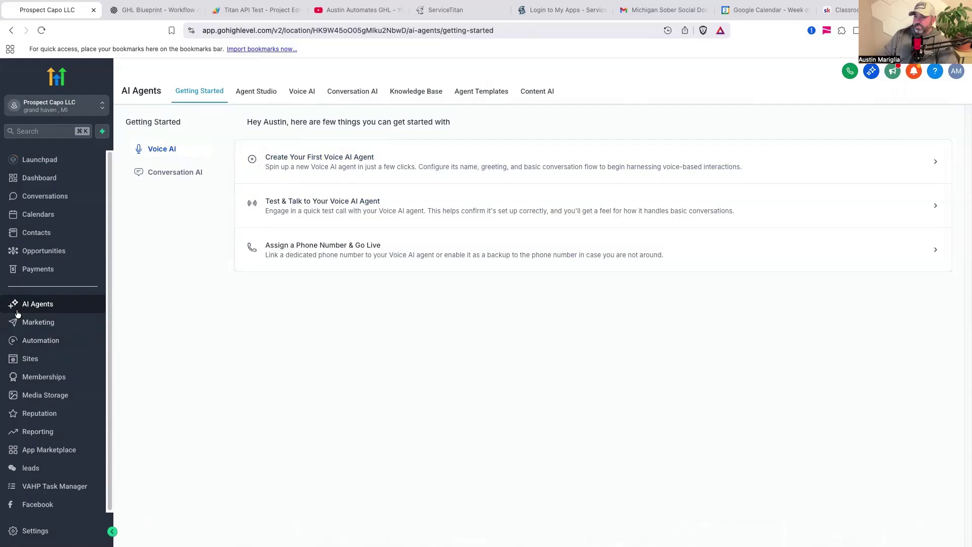
left_click(352, 91)
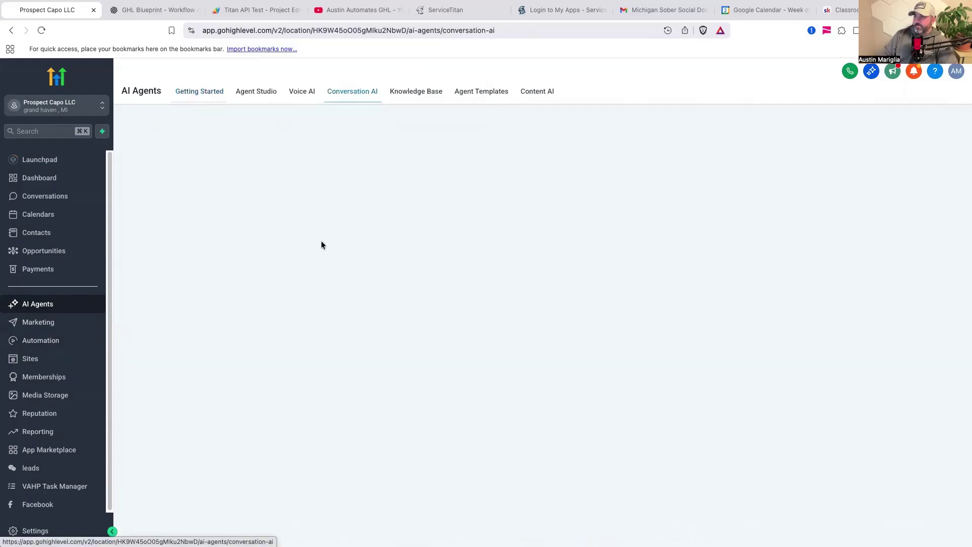
left_click(205, 177)
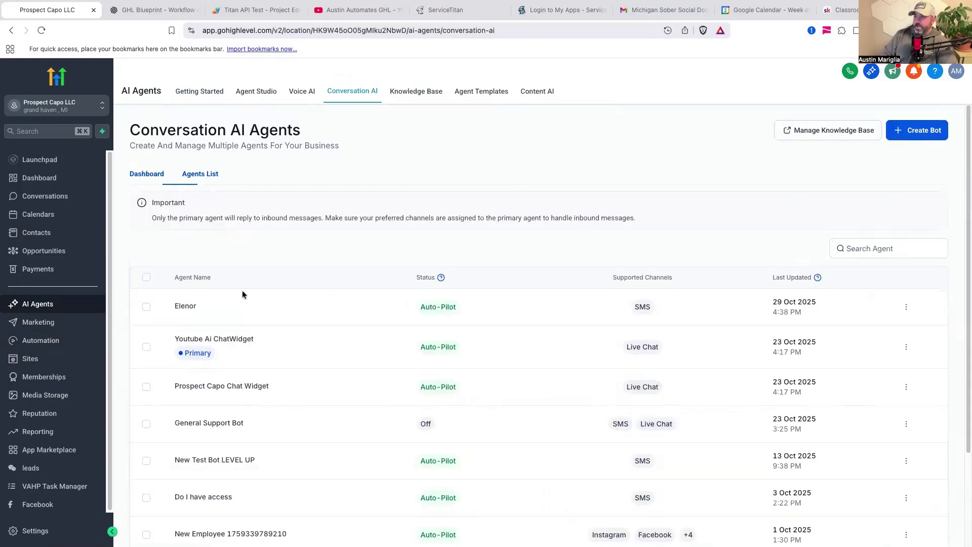
scroll(263, 392, "down", 2)
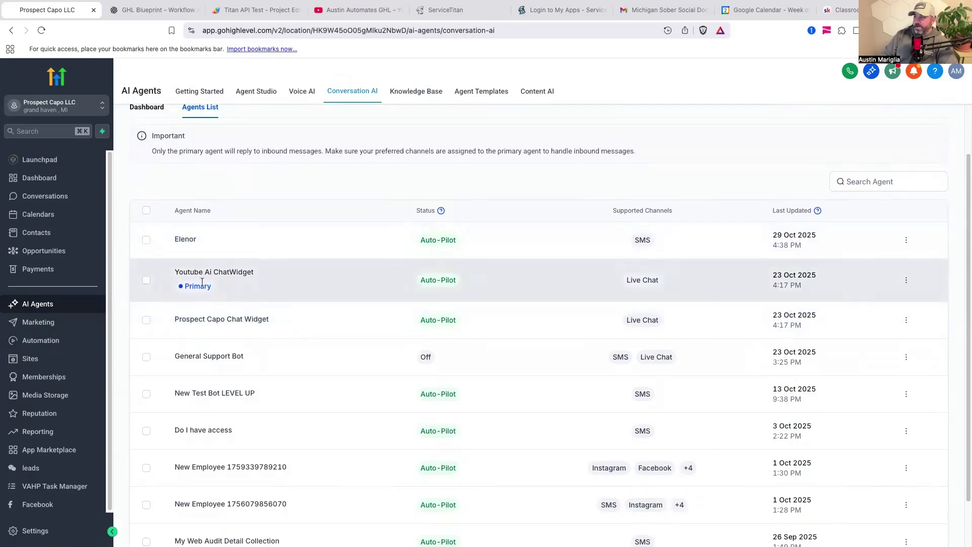
left_click(189, 243)
Review Elenor's bot settings, training and goals, and open its flow-based builder
scroll(258, 362, "down", 5)
scroll(236, 268, "up", 5)
scroll(213, 183, "down", 3)
left_click(208, 167)
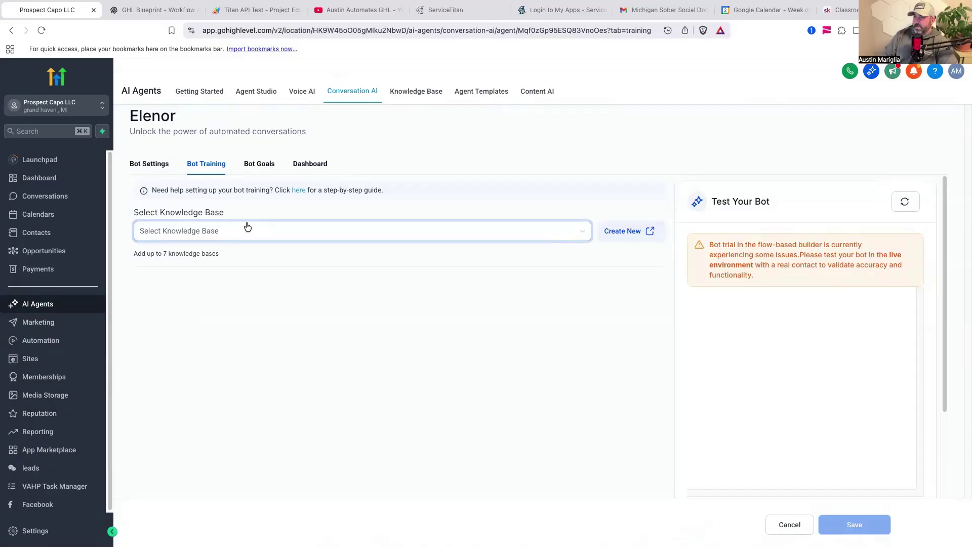
left_click(259, 163)
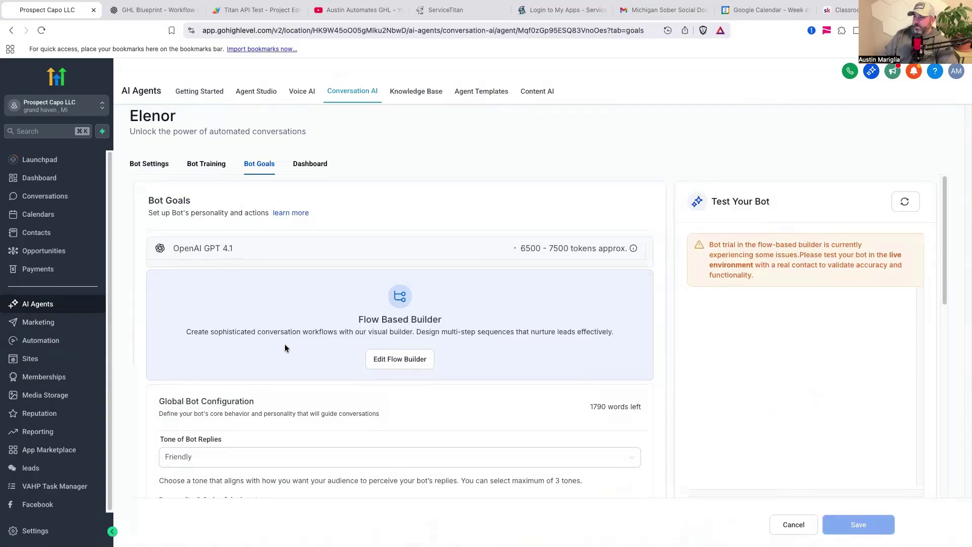
left_click(429, 353)
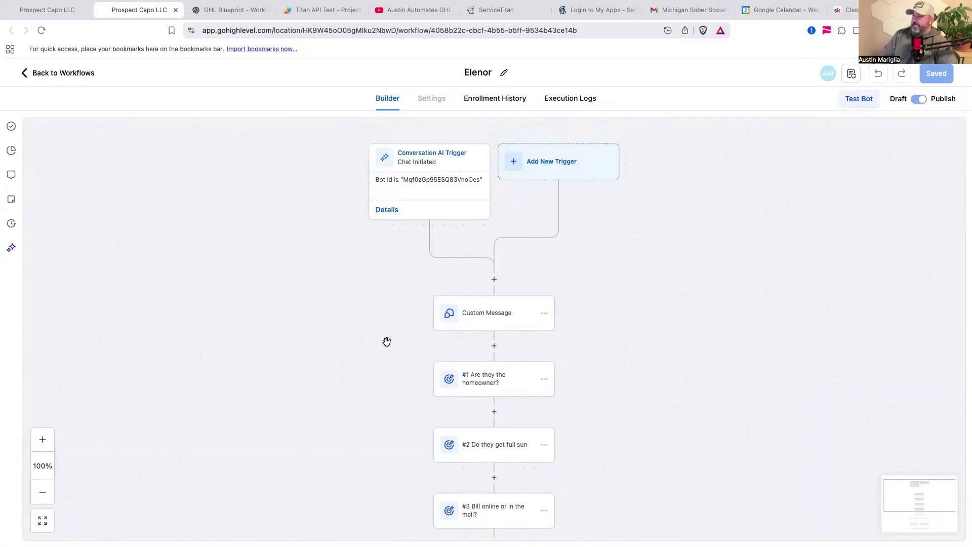
Review the Custom Message that asks to put a few questions about the home, and save the action and bot flow
left_click(490, 324)
key("Escape")
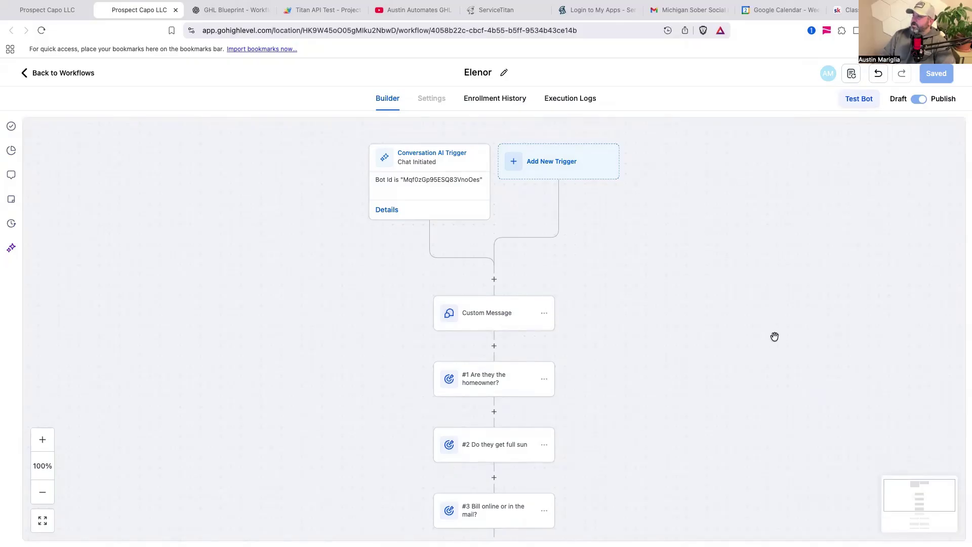
left_click(483, 321)
left_click(793, 260)
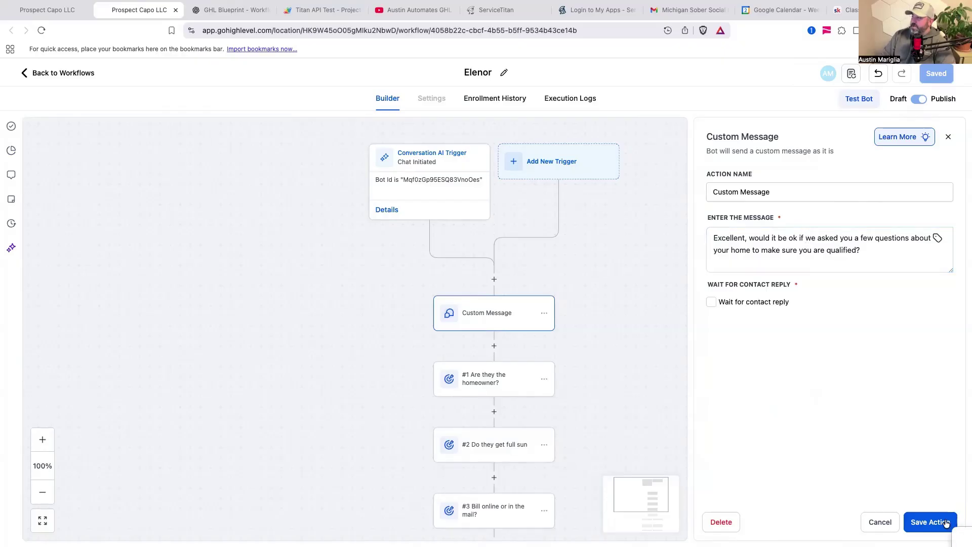
left_click(930, 521)
left_click(938, 74)
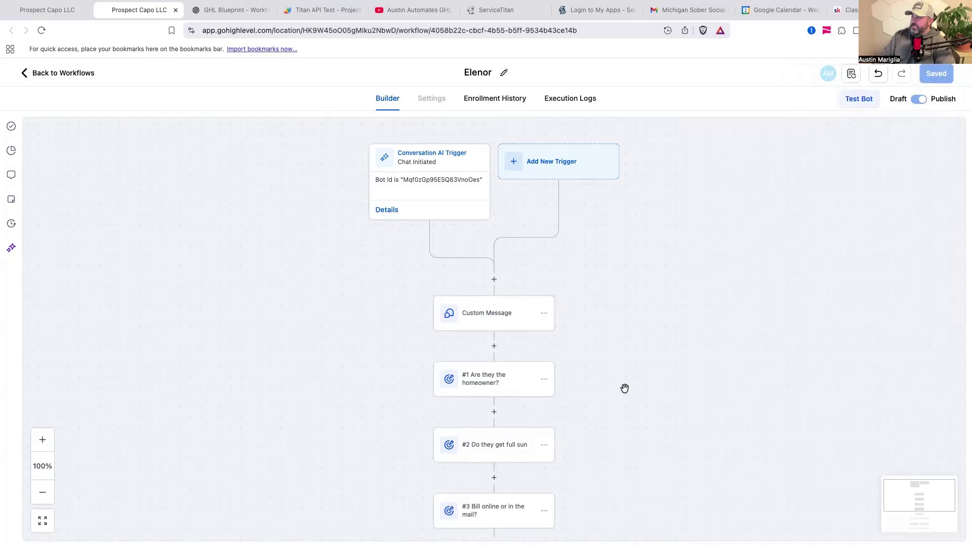
Examine the homeowner question's objective, contact field and response example, leaving its settings unsaved
scroll(625, 390, "down", 2)
left_click(506, 340)
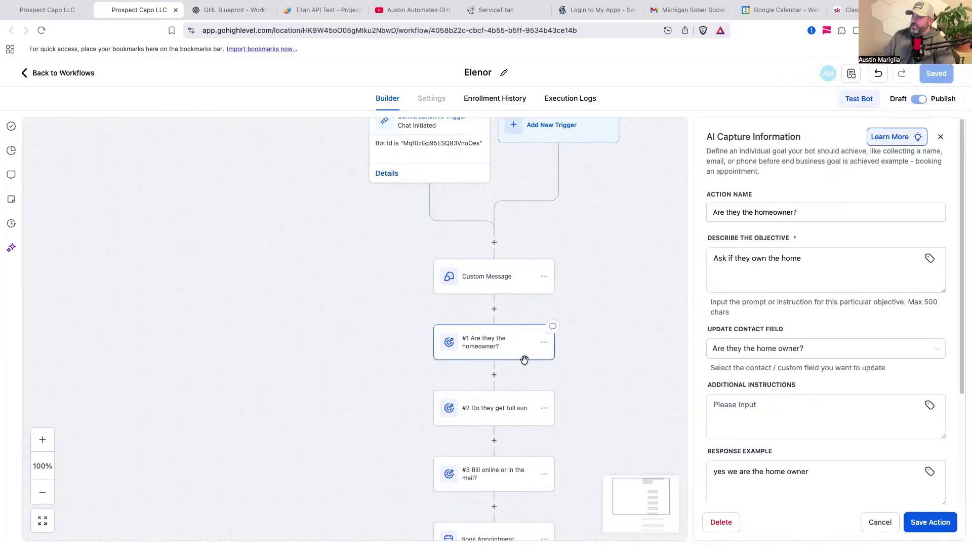
left_click(876, 525)
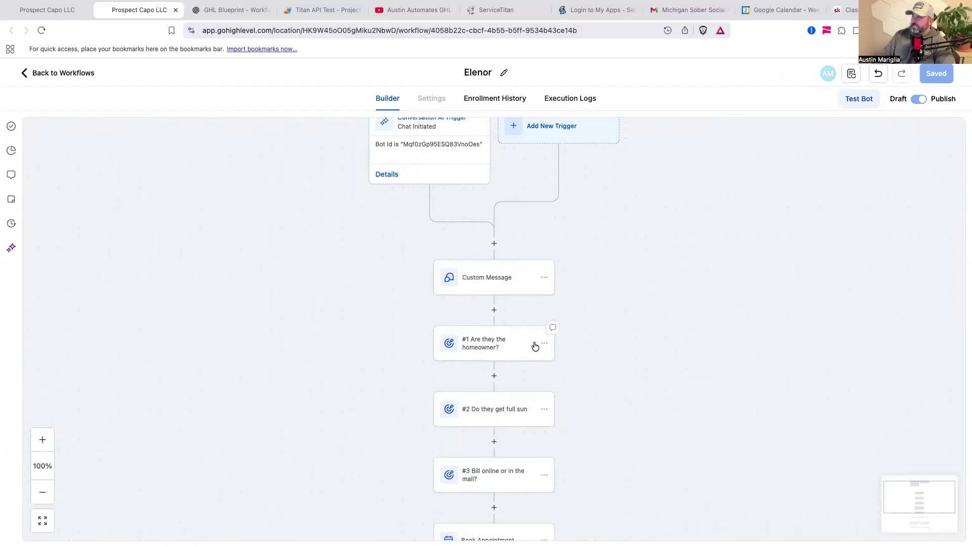
scroll(534, 343, "up", 2)
scroll(660, 408, "down", 3)
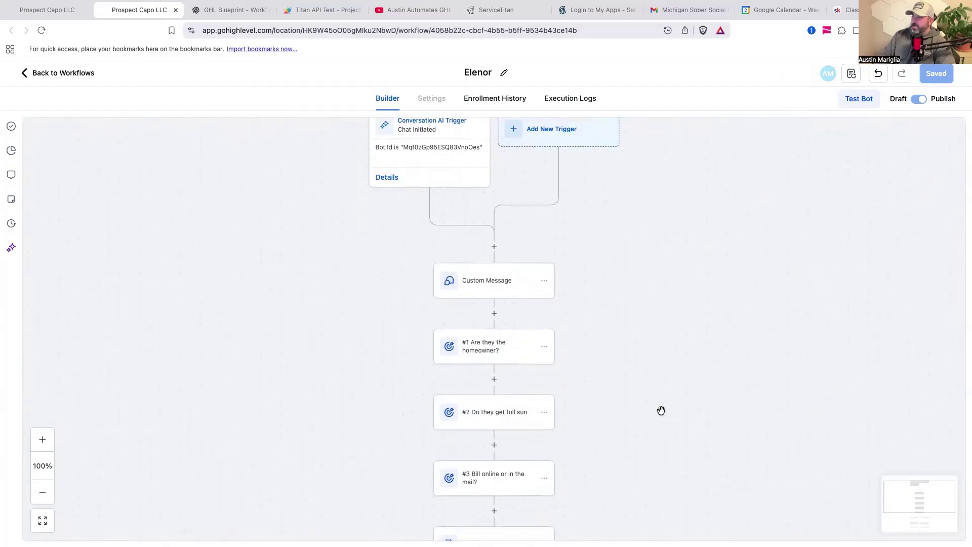
left_click(504, 333)
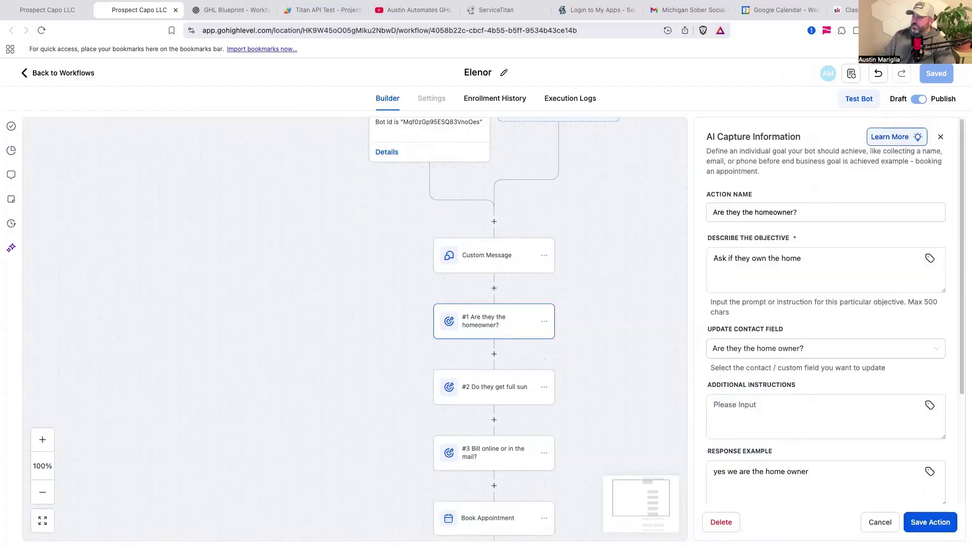
left_click(880, 522)
Check which actions can follow the homeowner question and which contact field that question updates
left_click(494, 355)
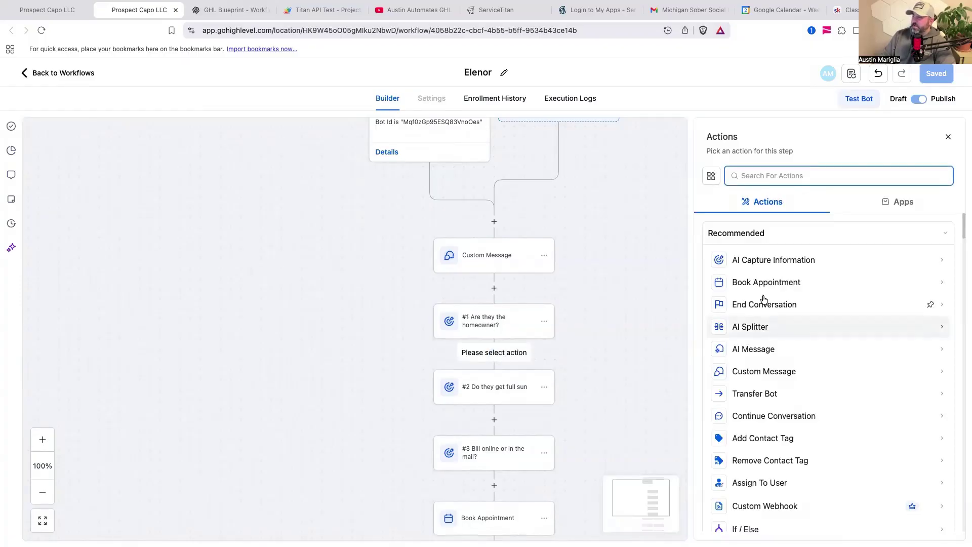
left_click(948, 137)
left_click(490, 329)
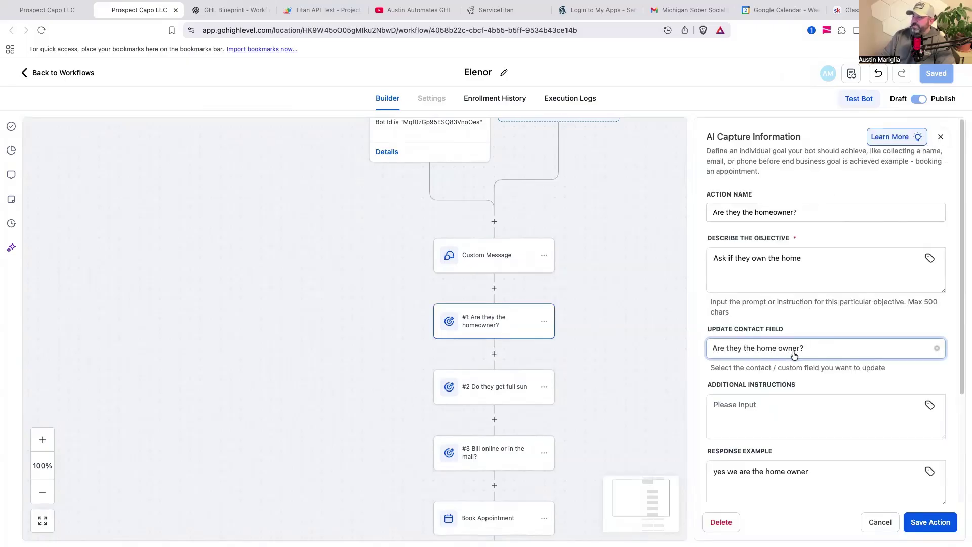
left_click(885, 528)
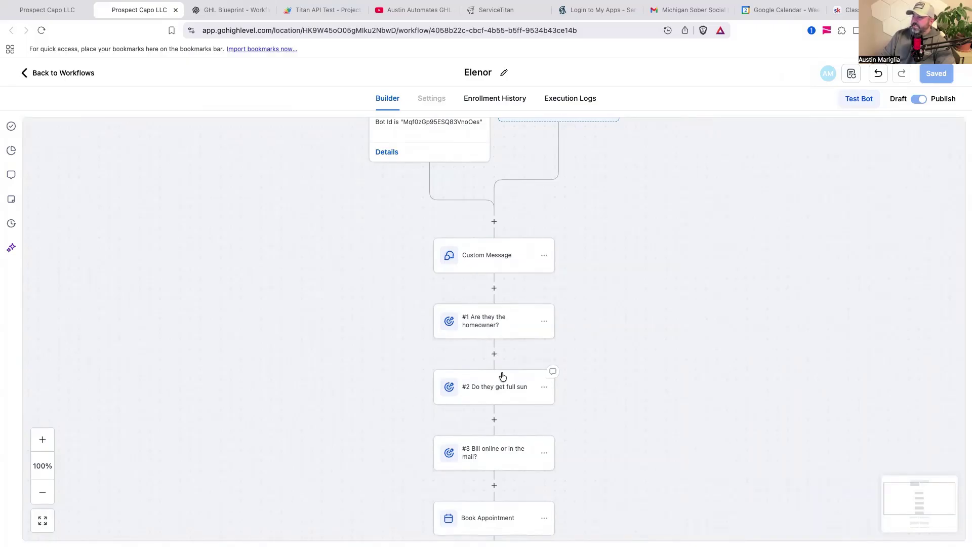
Look over the bot flow from its trigger to the appointment branches and reread the Custom Message text
scroll(545, 341, "up", 2)
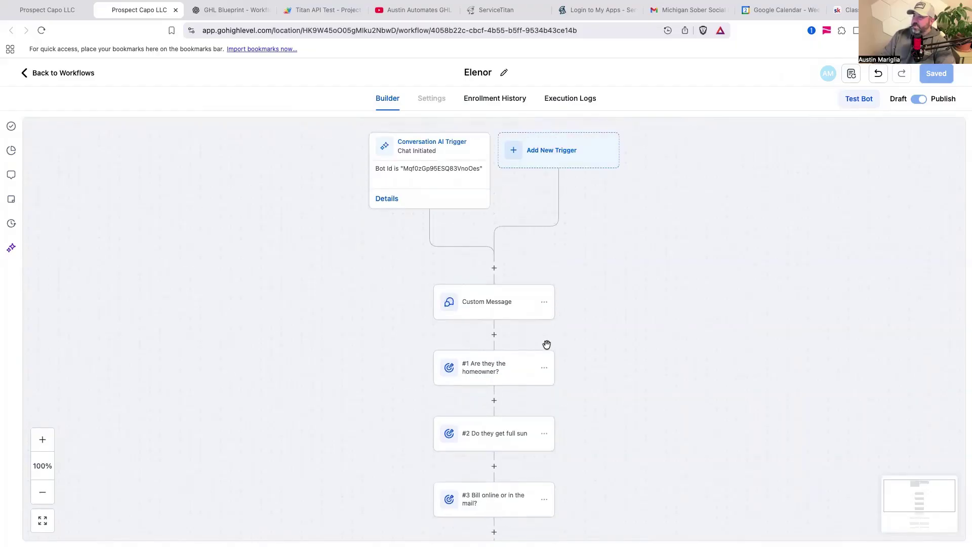
scroll(627, 348, "down", 1)
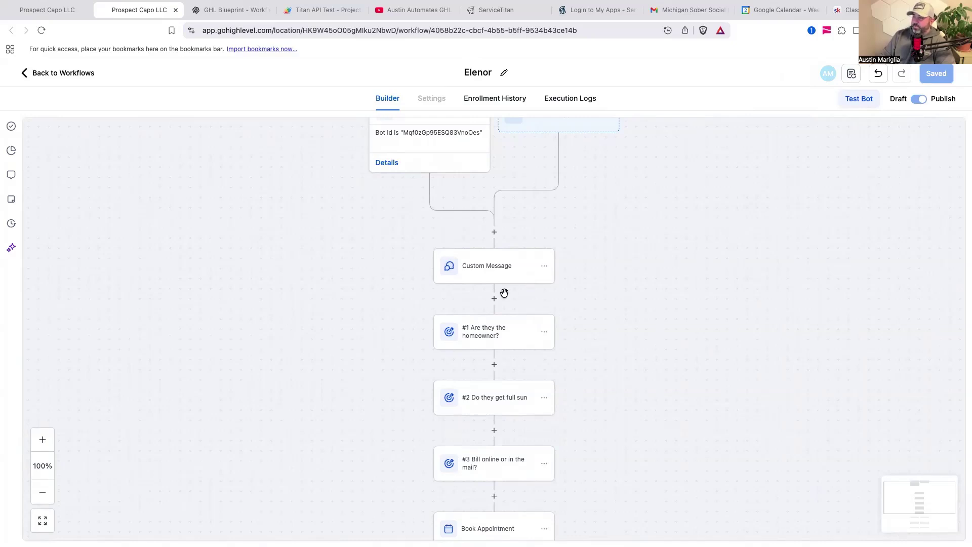
scroll(555, 334, "down", 4)
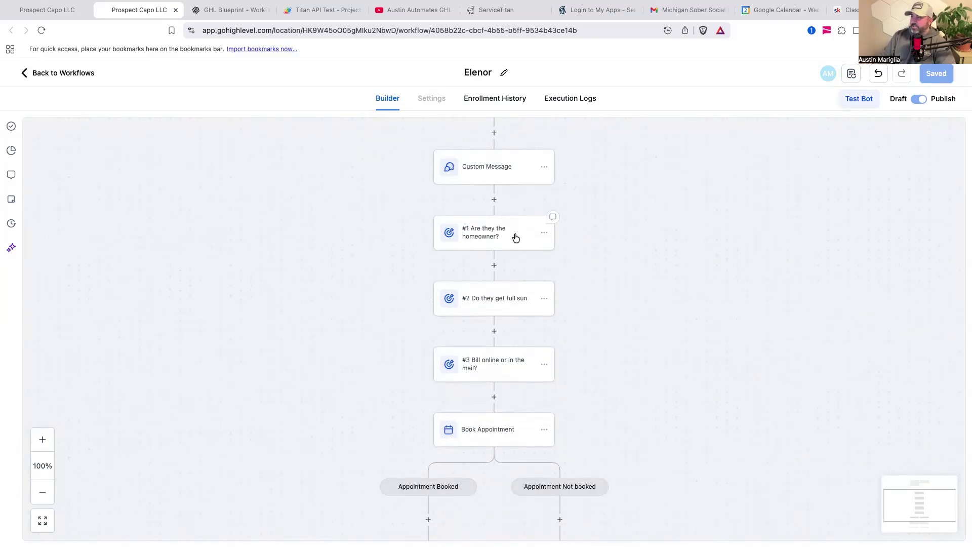
scroll(515, 238, "up", 1)
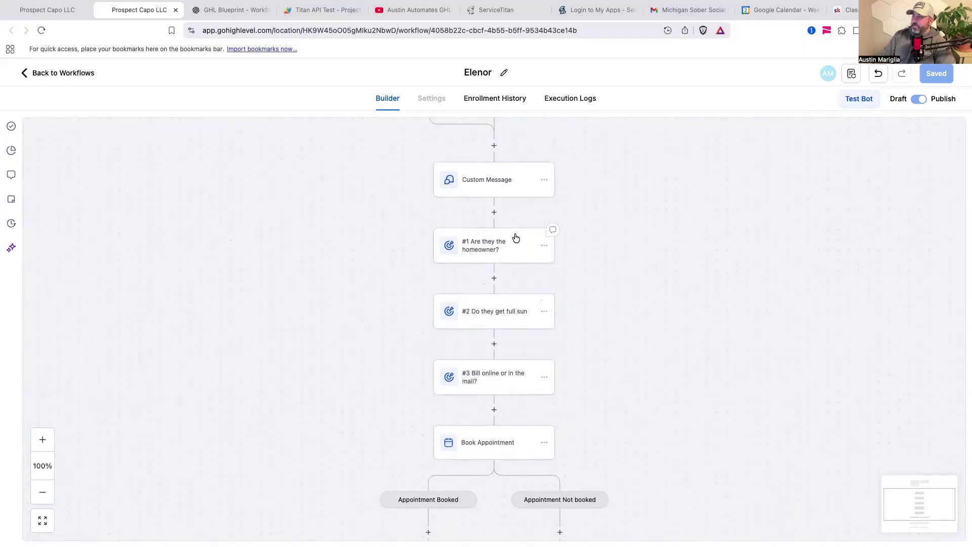
left_click(505, 182)
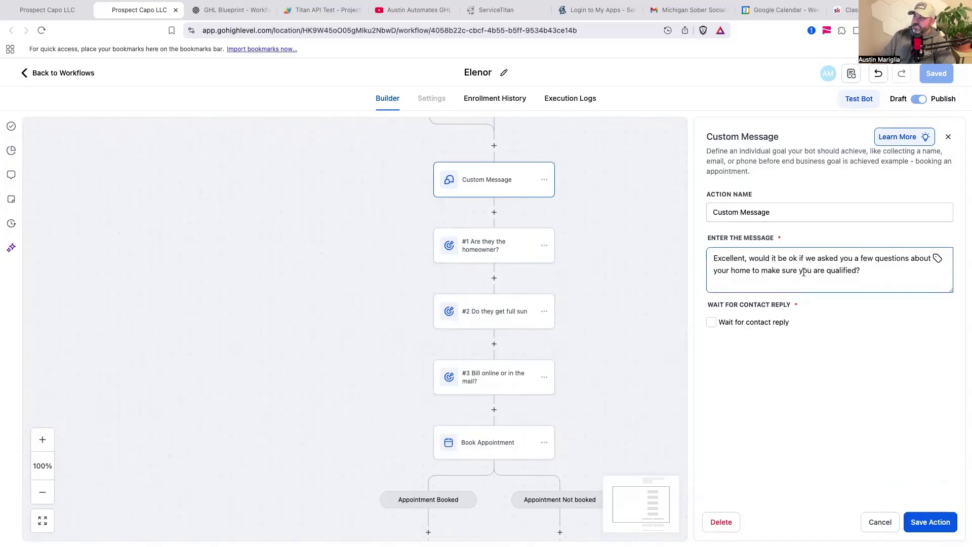
left_click(880, 523)
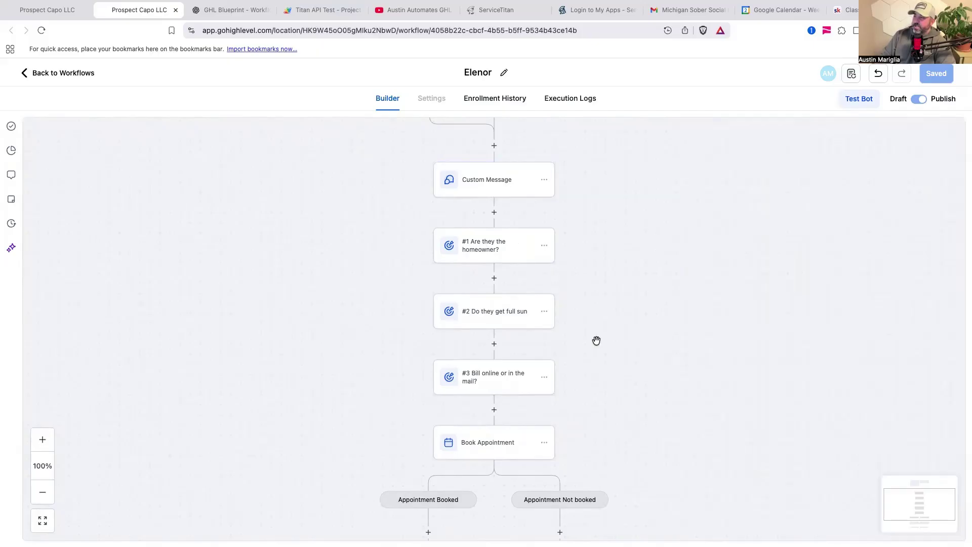
Review the capture settings of the homeowner, full sun and utility bill questions in turn
left_click(515, 255)
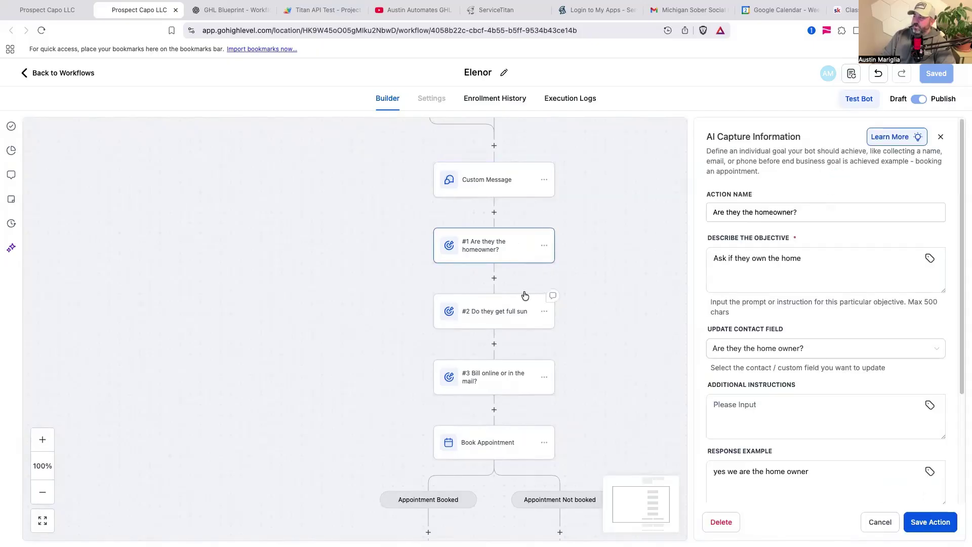
left_click(880, 522)
left_click(505, 324)
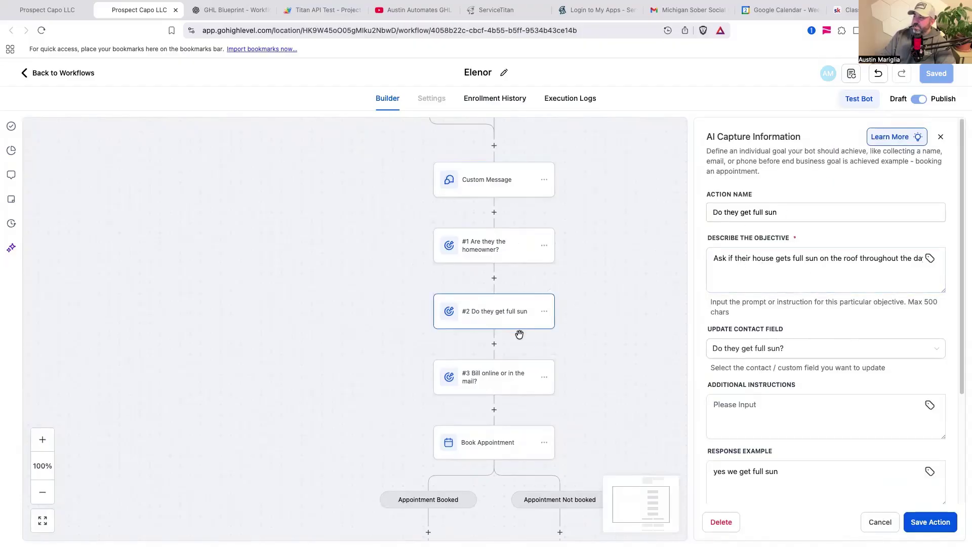
left_click(884, 522)
left_click(492, 389)
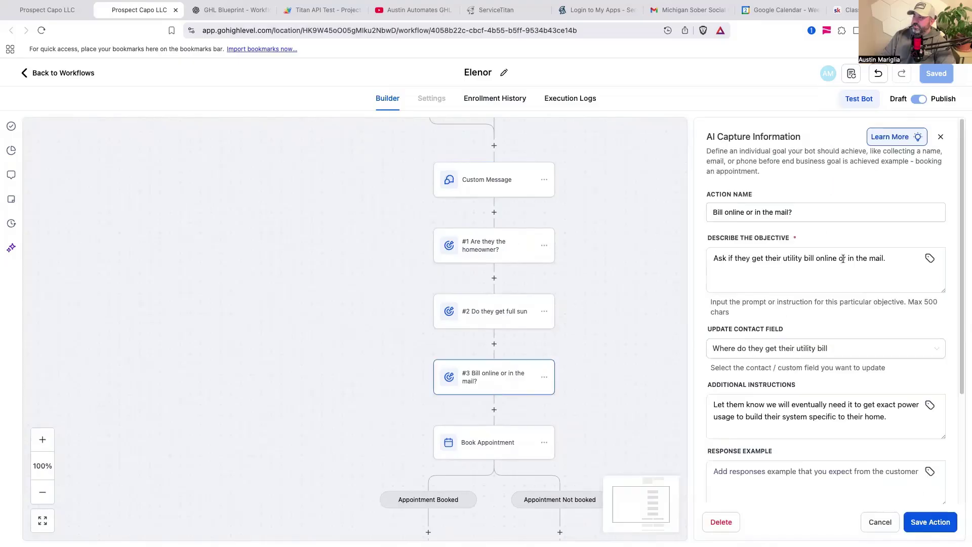
left_click(880, 522)
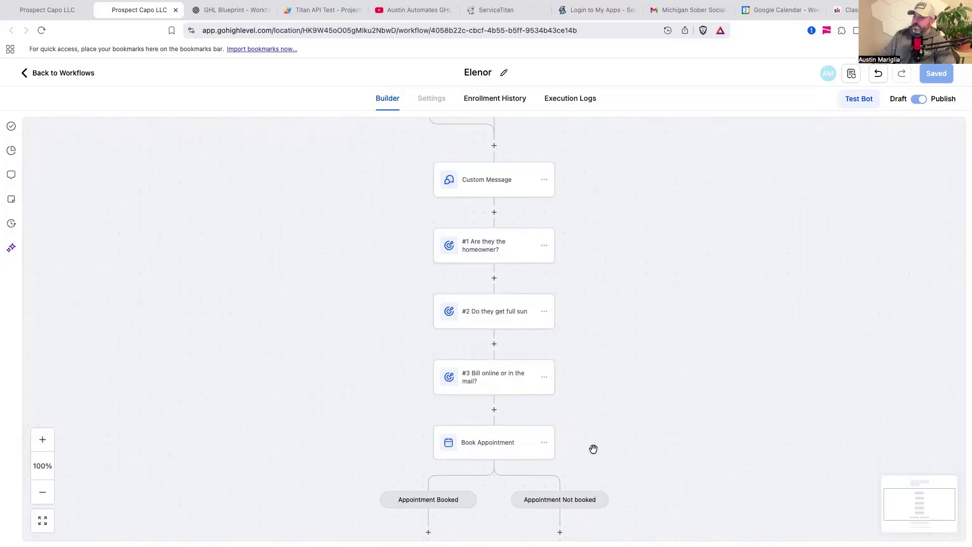
Review the Book Appointment prompt and calendar, along with its Appointment Booked and Appointment Not booked branches
scroll(590, 448, "down", 2)
left_click(496, 361)
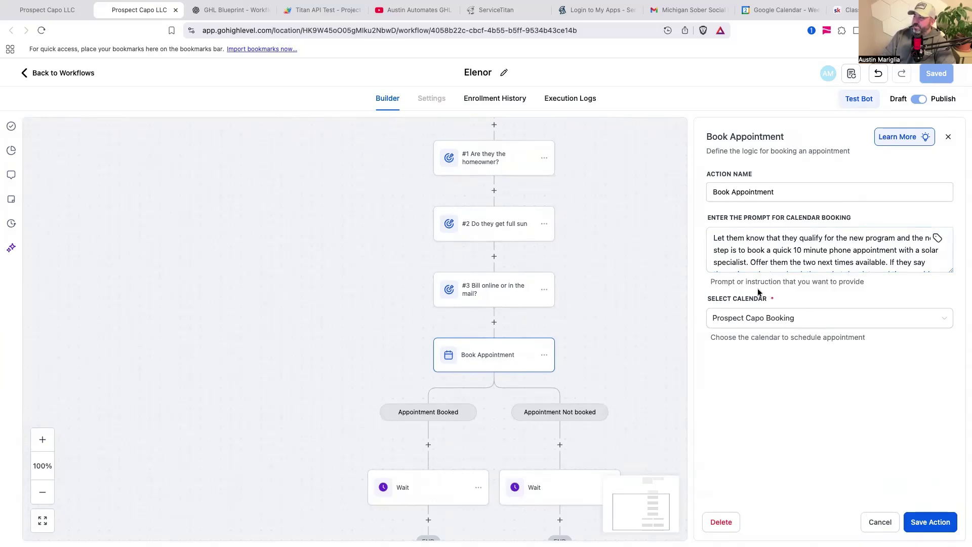
left_click(874, 519)
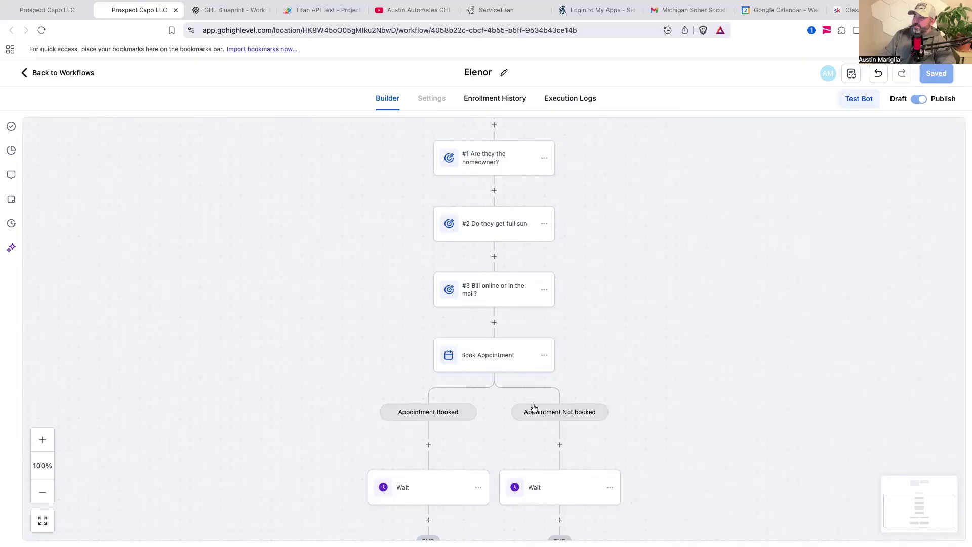
scroll(610, 317, "down", 3)
scroll(636, 328, "up", 8)
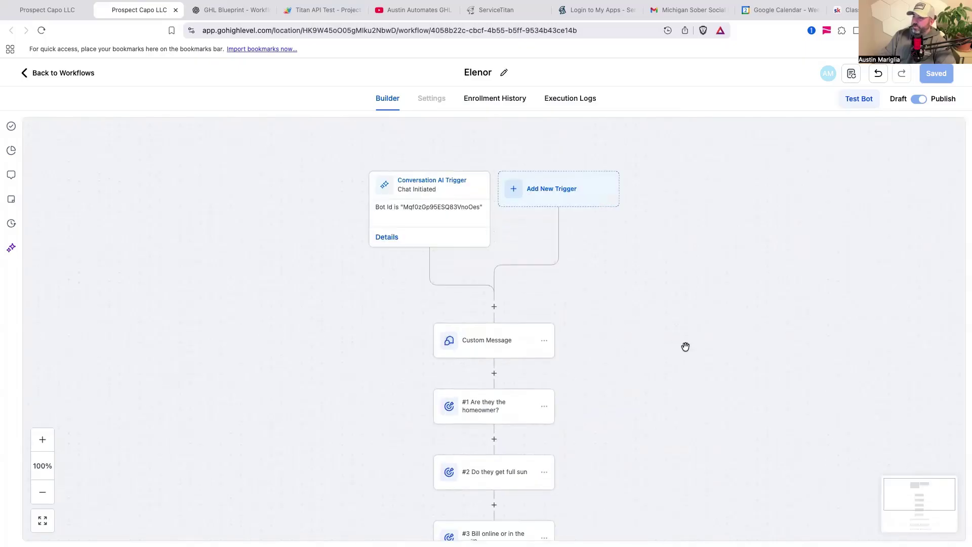
Create and save a new contact with a first name and phone number
scroll(685, 346, "down", 5)
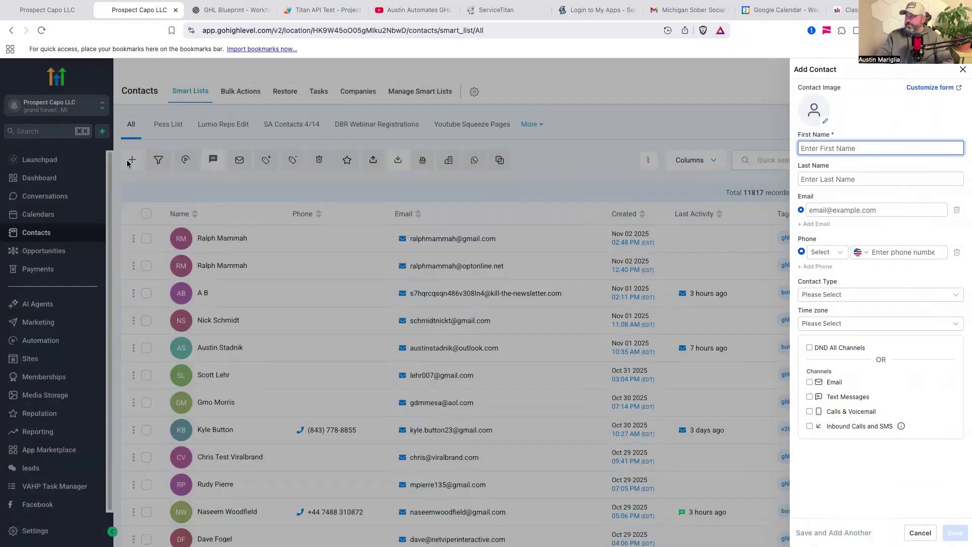
type("Austin")
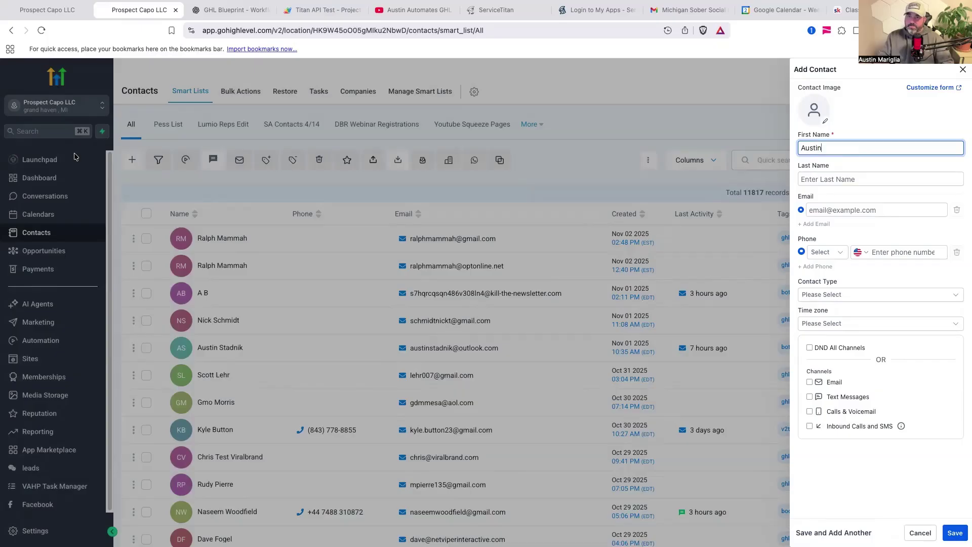
left_click(937, 251)
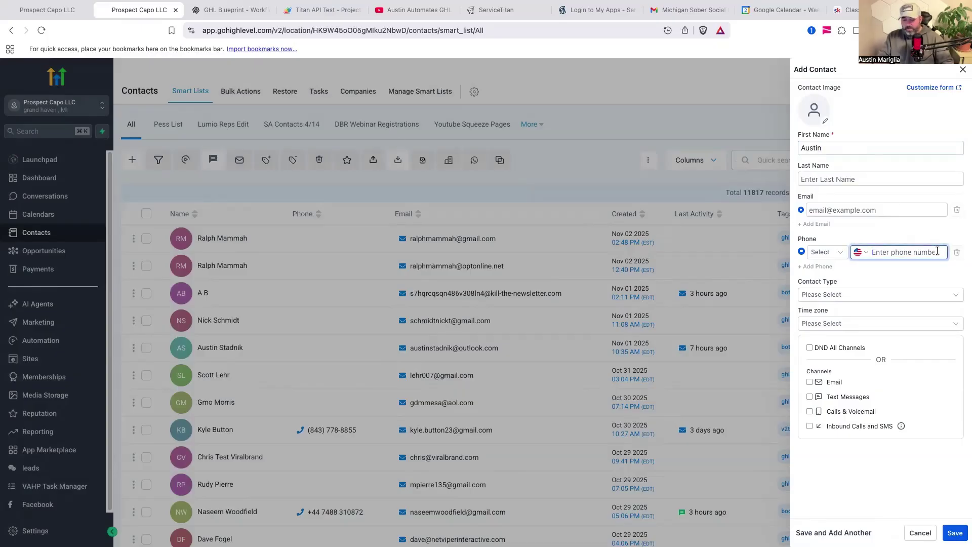
left_click(955, 532)
Enroll the new contact in the "A.I. Database Reactivation using GHL only" workflow, leaving the event start date empty
scroll(262, 315, "down", 15)
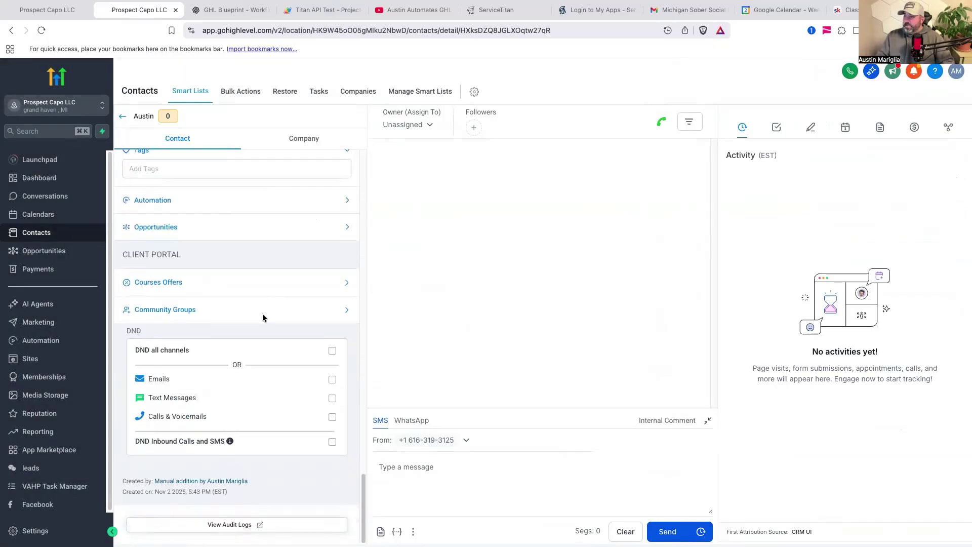
scroll(262, 317, "up", 1)
left_click(347, 245)
left_click(132, 276)
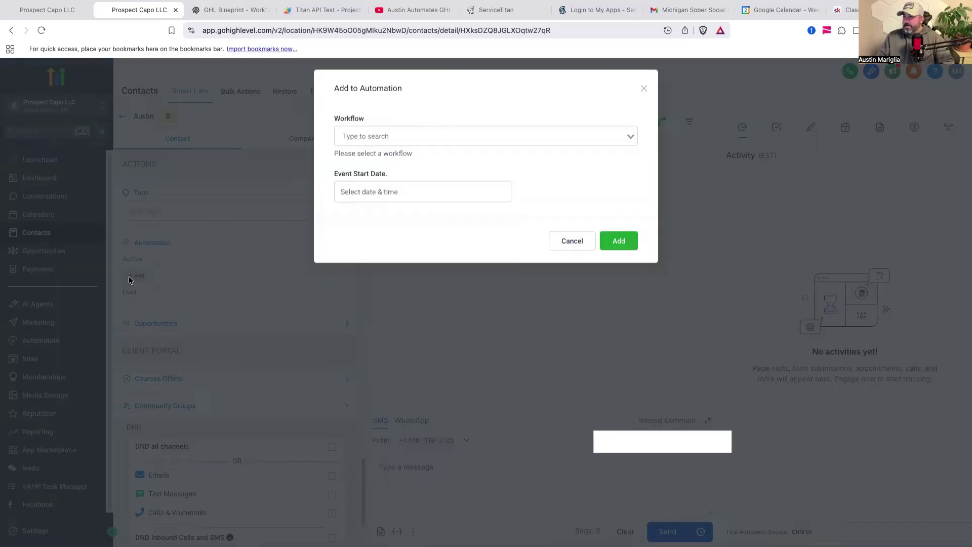
left_click(631, 139)
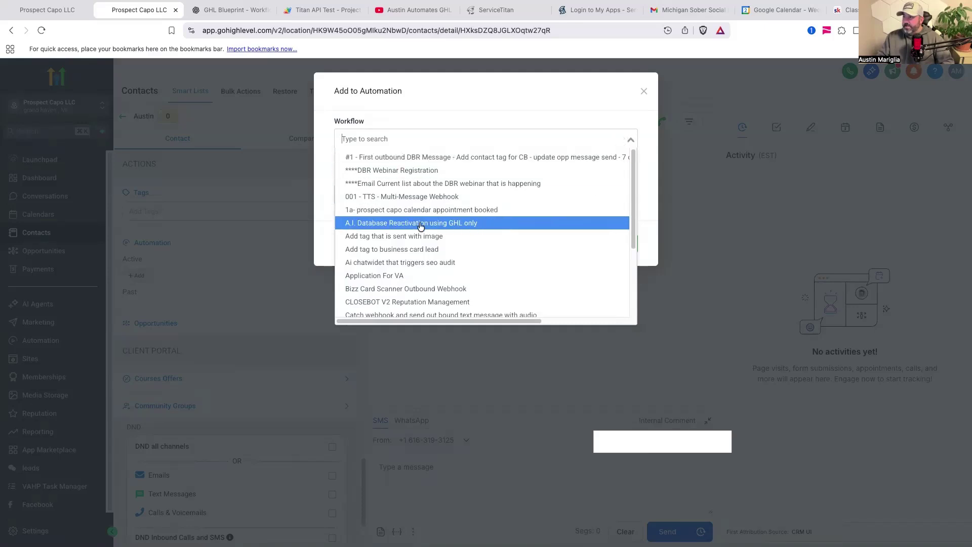
left_click(450, 225)
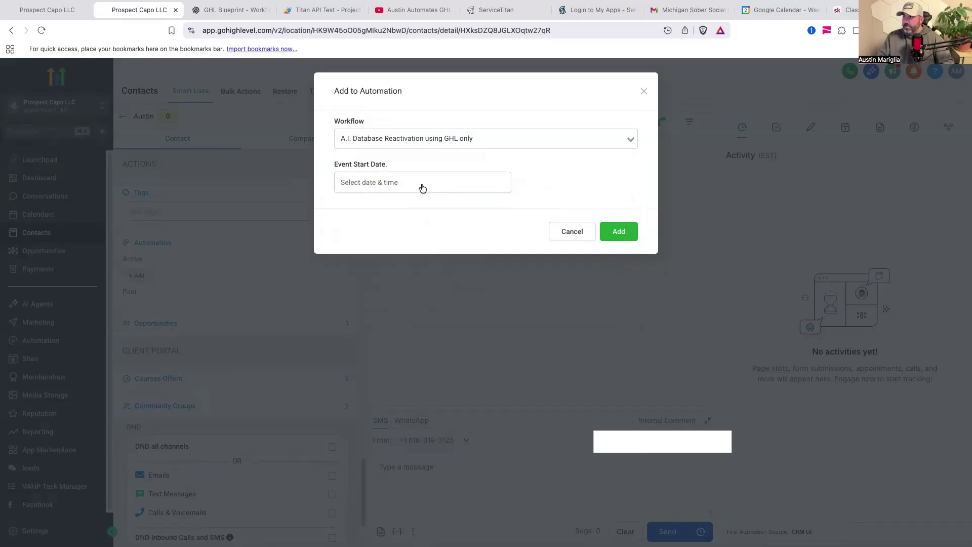
left_click(617, 238)
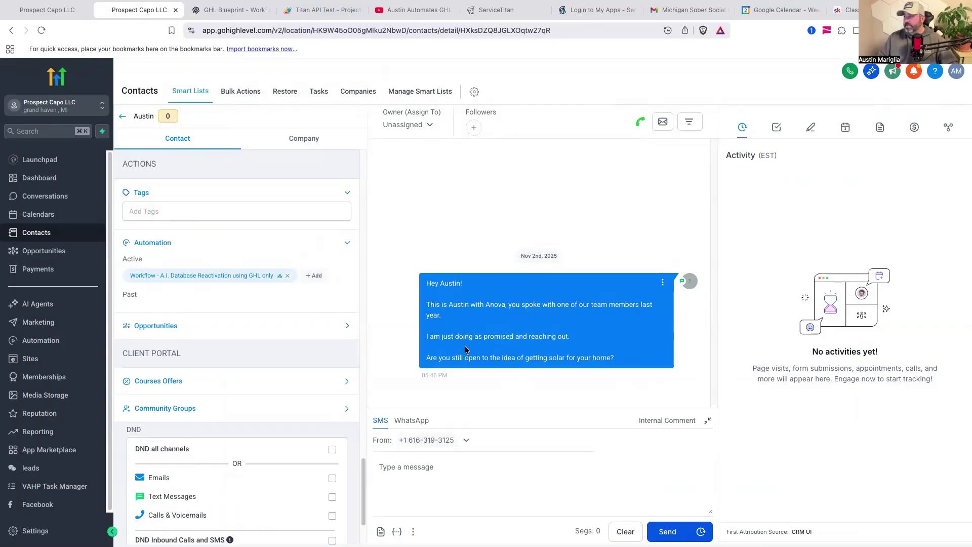
Trace the A.I. Database Reactivation workflow from Wait For Reply through the AI decision maker to the Interested branch's Update Conversation AI Bot And Status action
key("ctrl+shift+Tab")
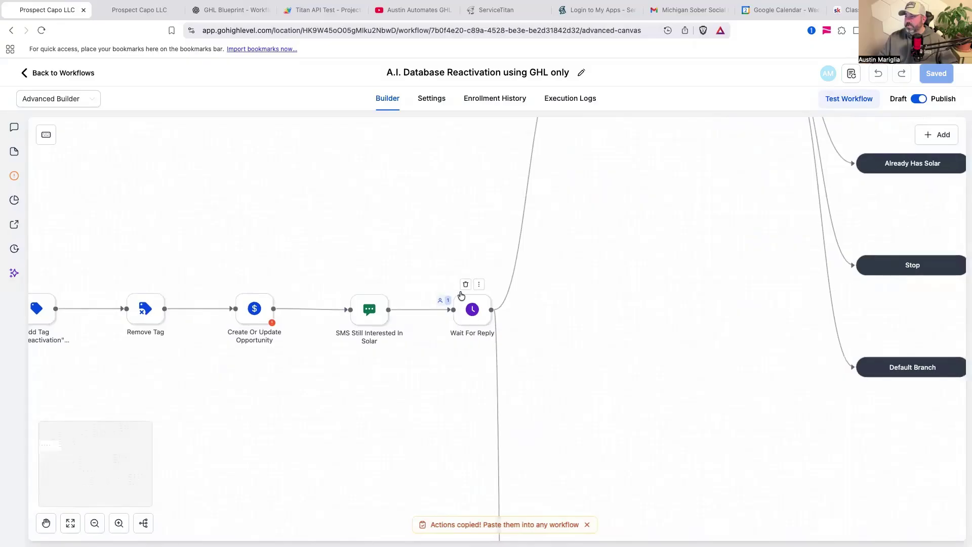
scroll(478, 325, "down", 5)
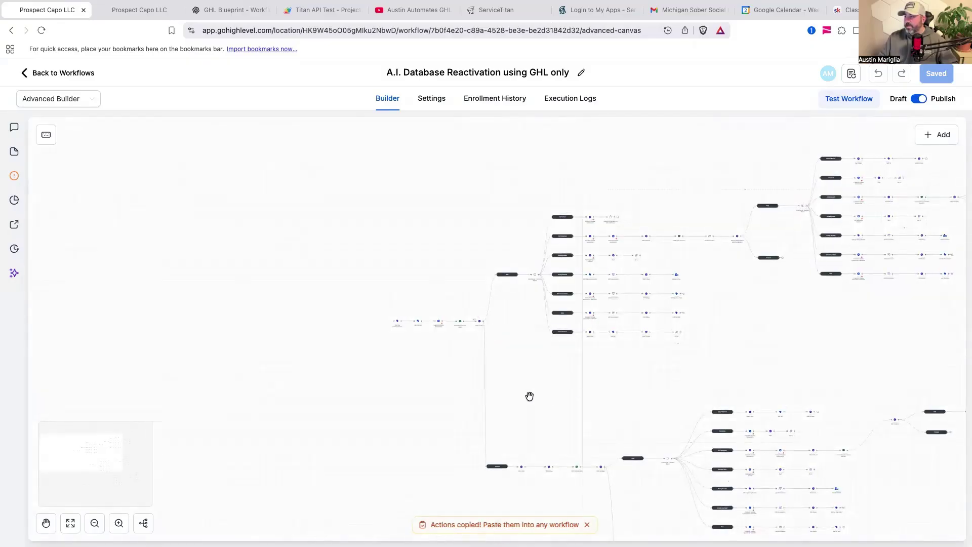
left_click_drag(529, 397, 491, 387)
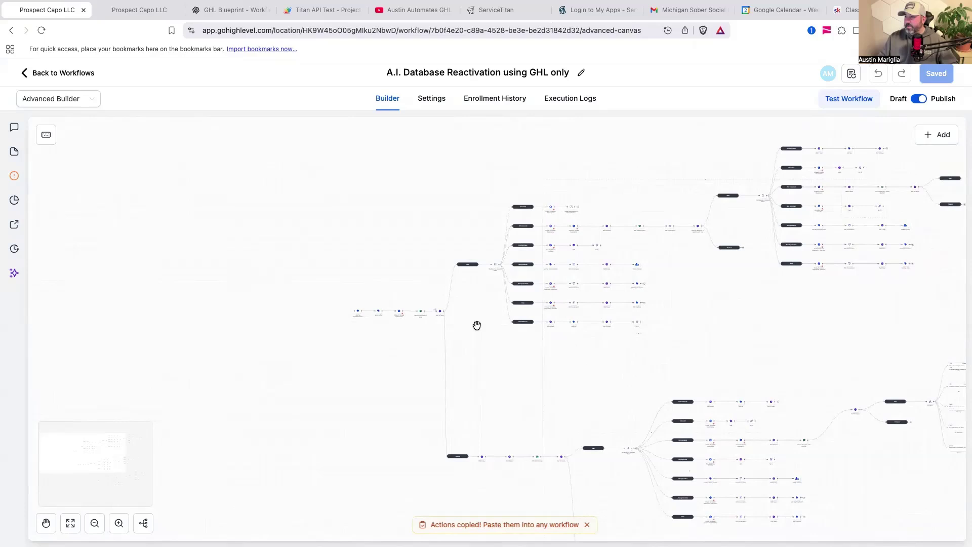
scroll(485, 389, "up", 5)
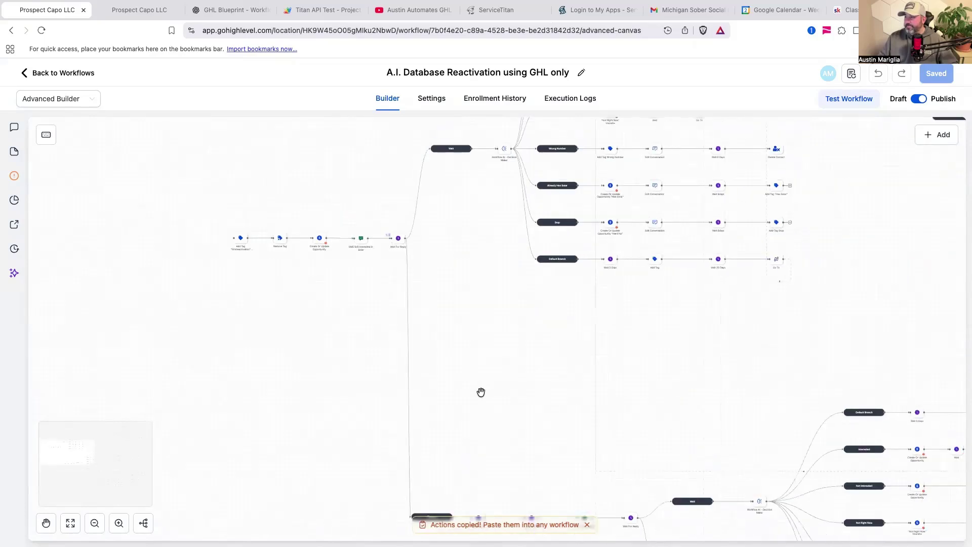
scroll(456, 278, "down", 2)
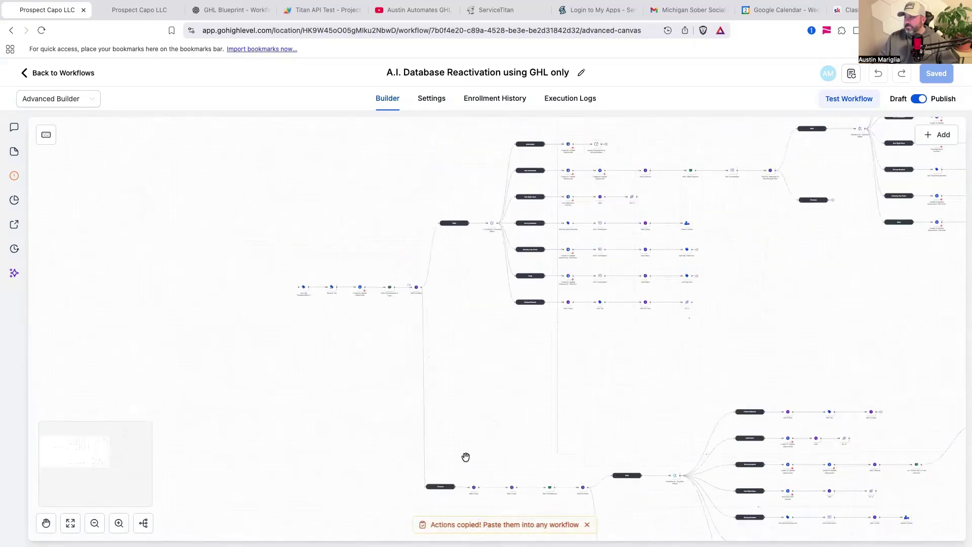
scroll(460, 284, "up", 5)
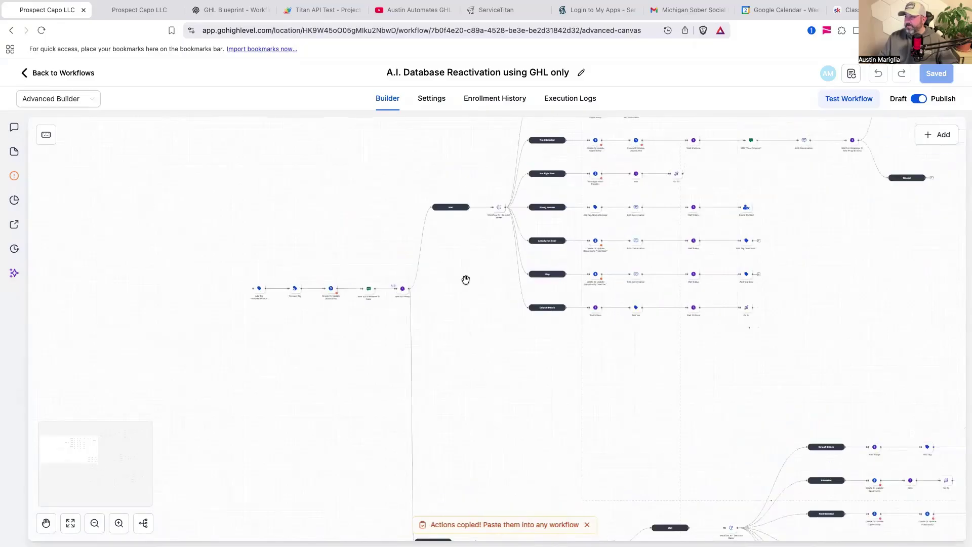
scroll(355, 399, "right", 5)
scroll(351, 364, "up", 2)
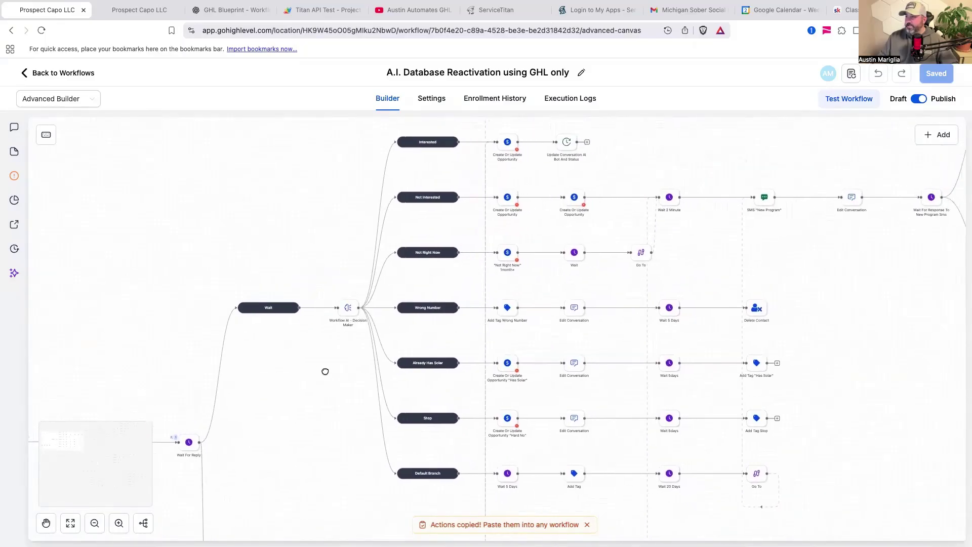
scroll(282, 425, "right", 2)
scroll(282, 426, "up", 2)
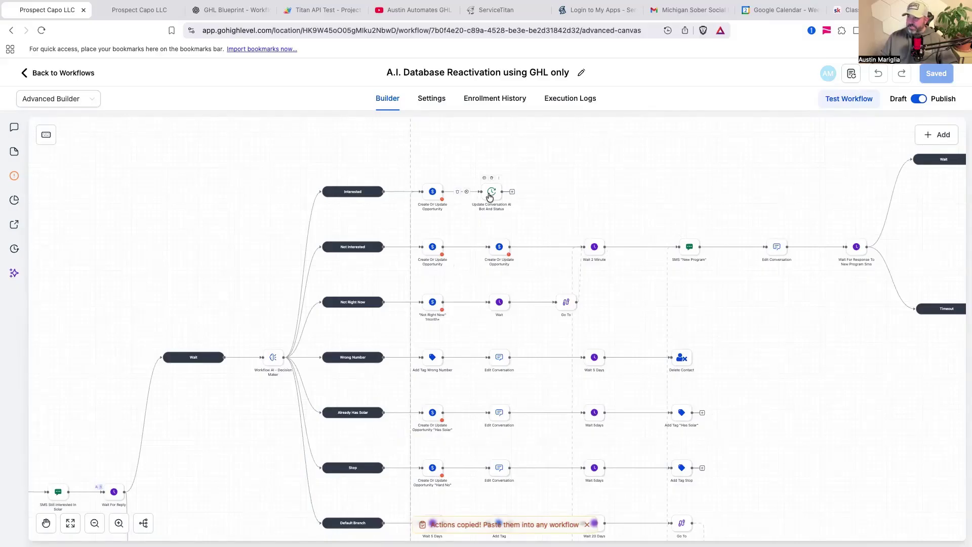
Return to the contact's conversation and check the status of the assigned Conversation AI bot
key("ctrl+Tab")
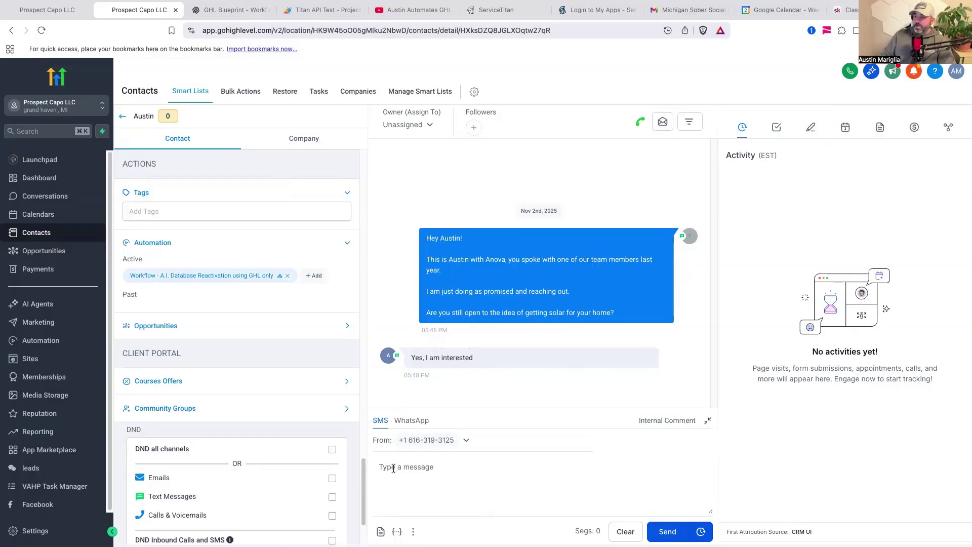
left_click(699, 470)
left_click(697, 507)
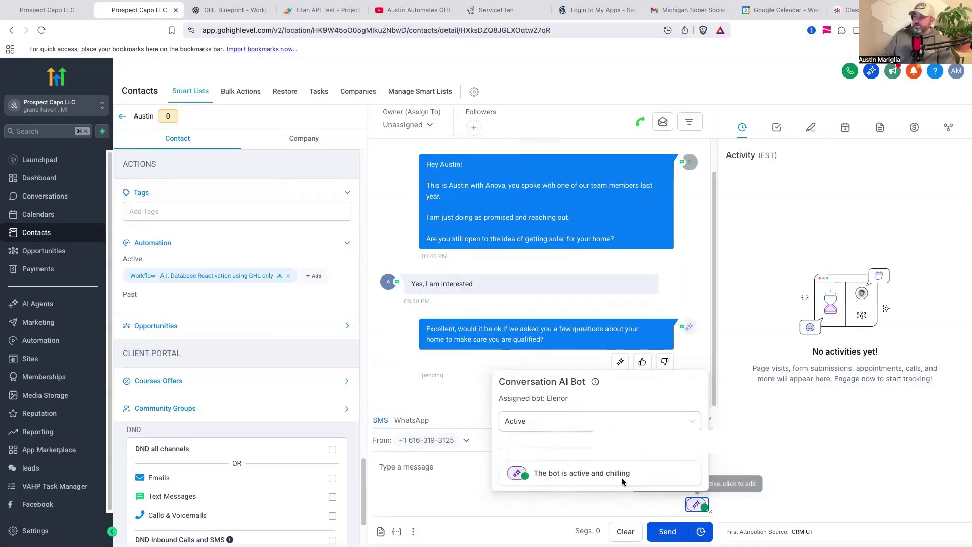
left_click(601, 508)
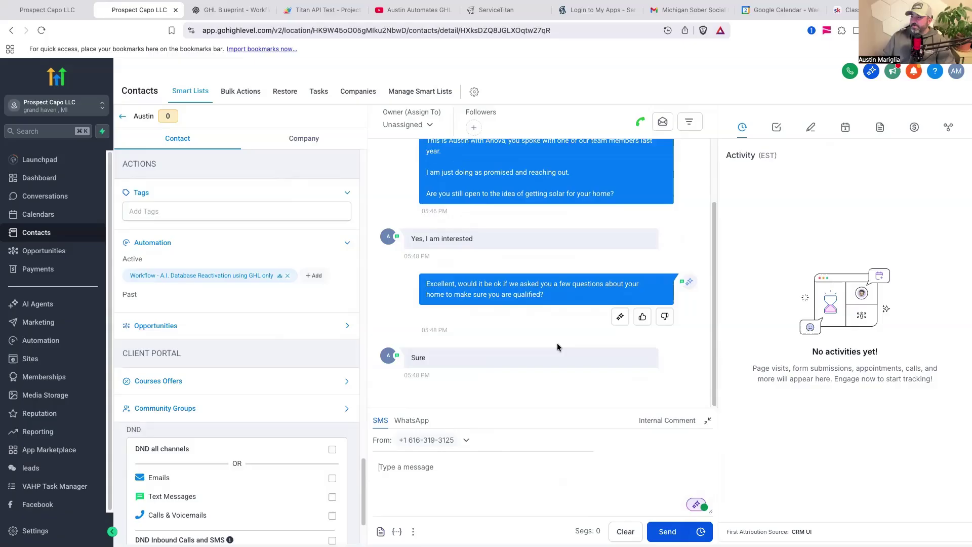
Check which step of the Elenor workflow the contact has reached and read their SMS conversation through the appointment confirmation messages
left_click(66, 11)
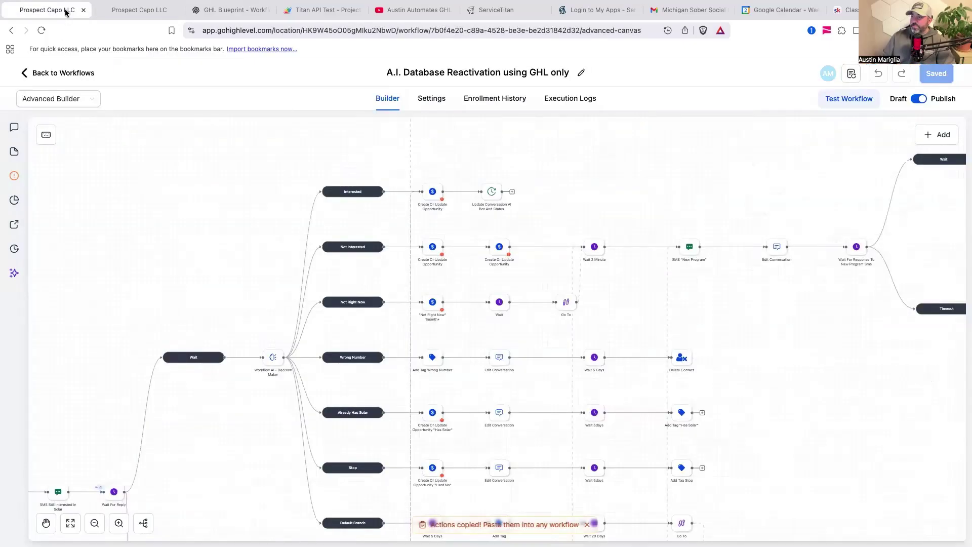
left_click(69, 75)
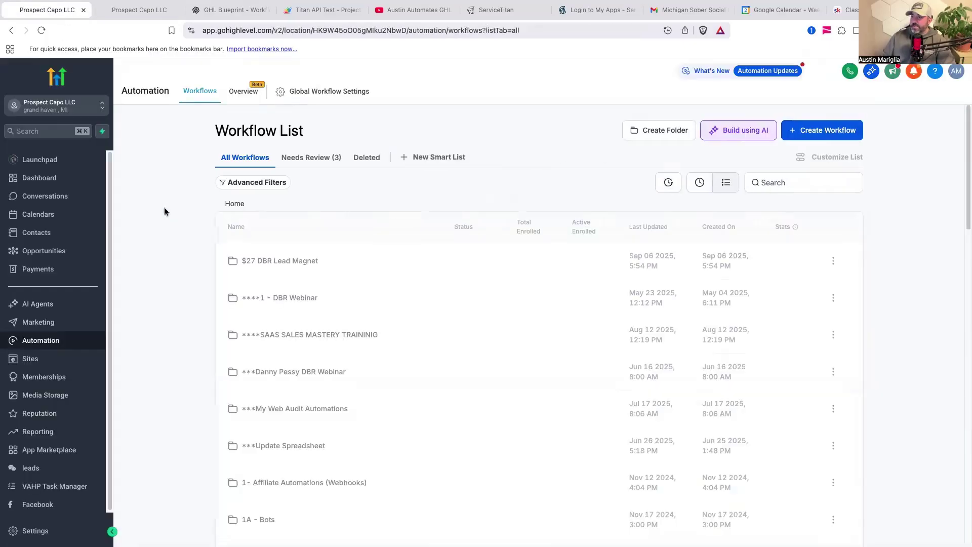
scroll(327, 325, "down", 15)
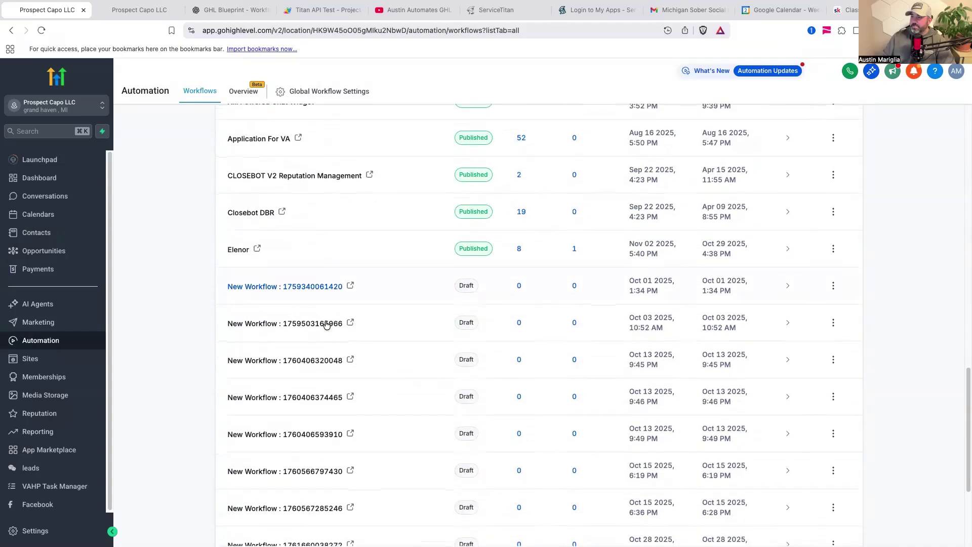
left_click(326, 251)
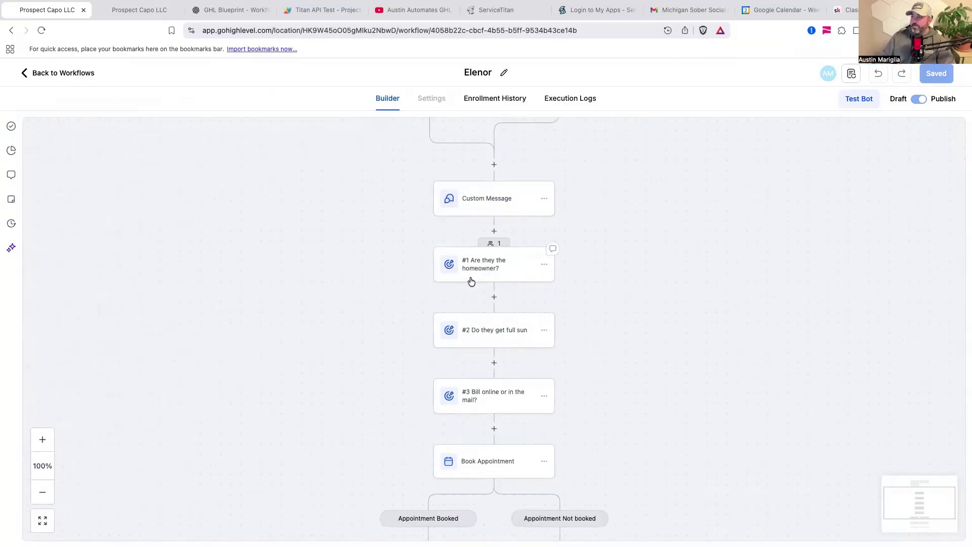
scroll(494, 303, "down", 2)
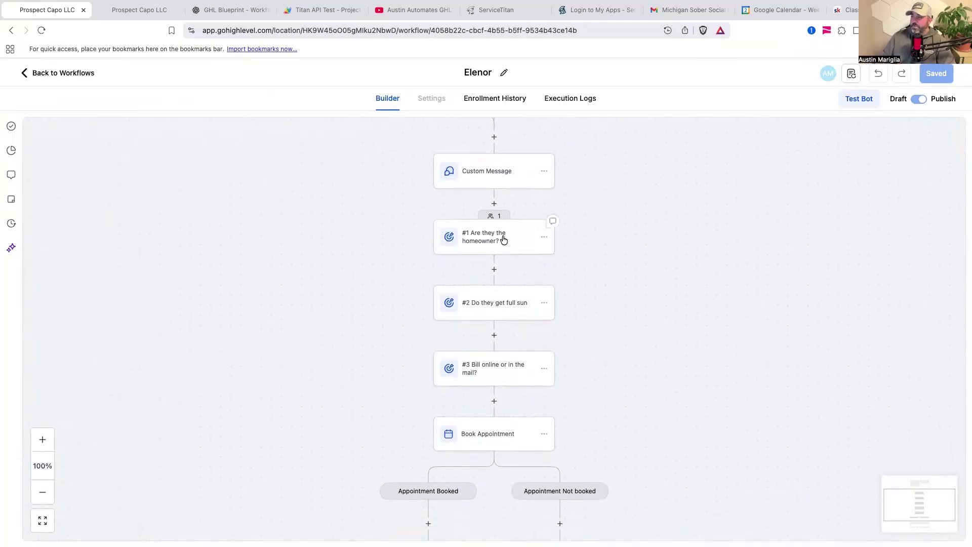
scroll(540, 275, "up", 2)
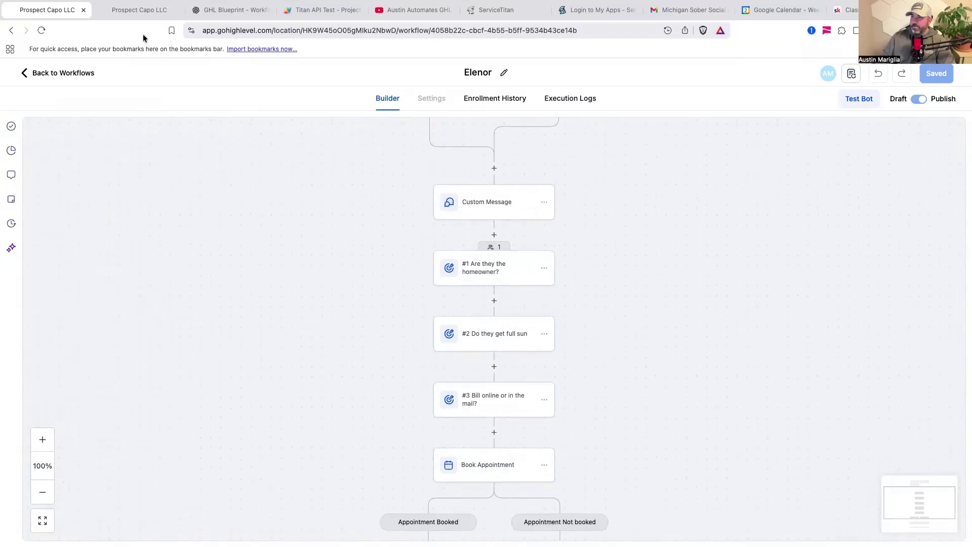
left_click(139, 9)
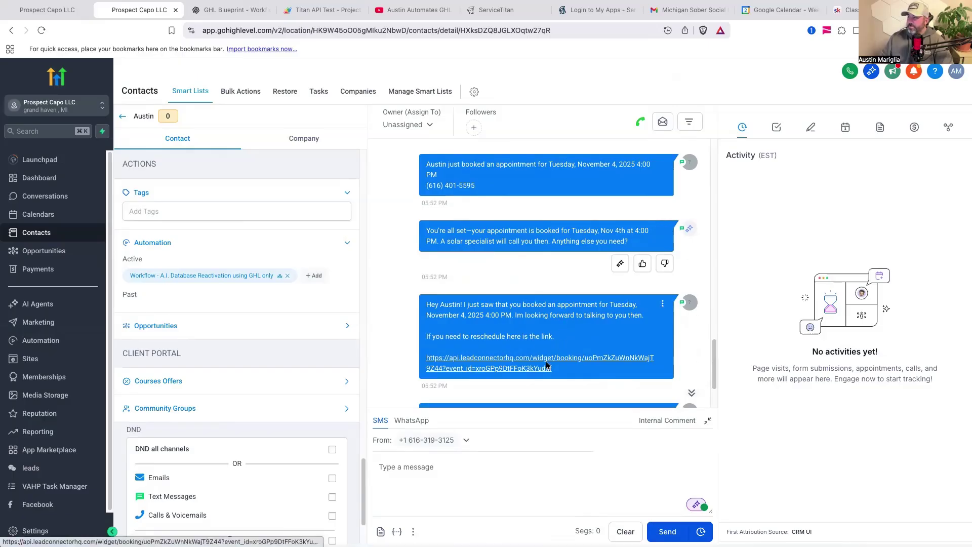
scroll(539, 349, "down", 2)
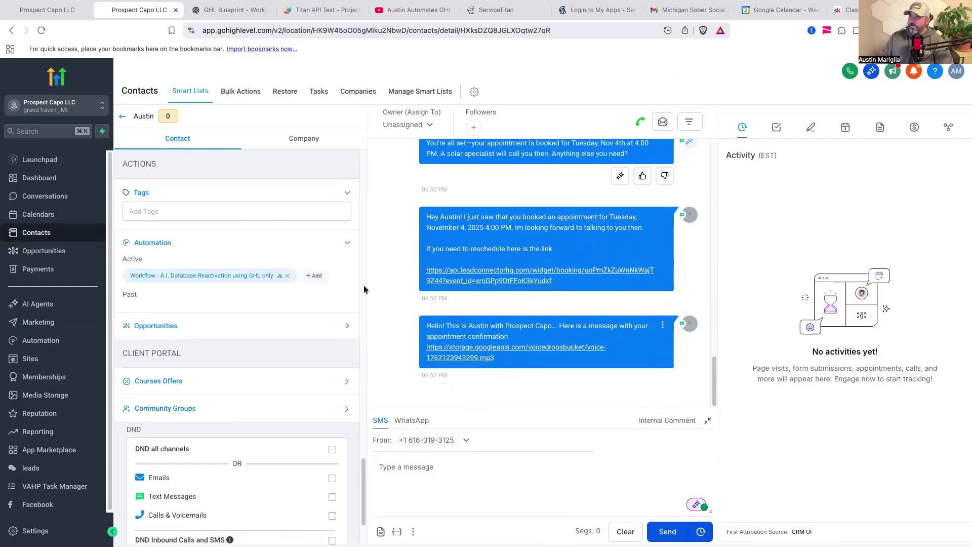
Reopen the "A.I. Database Reactivation using GHL only" workflow and look over its reply and Timeout branches
left_click(47, 9)
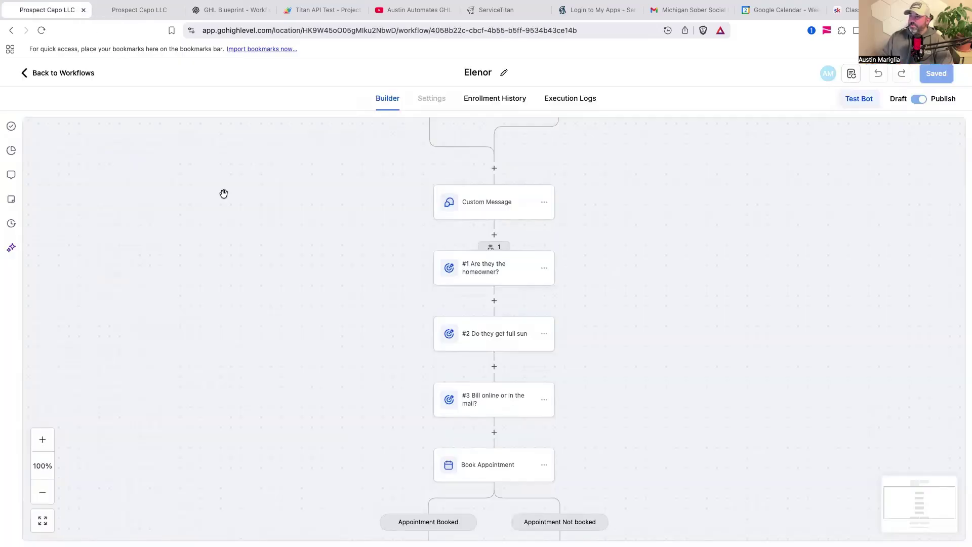
left_click(56, 72)
scroll(282, 342, "down", 15)
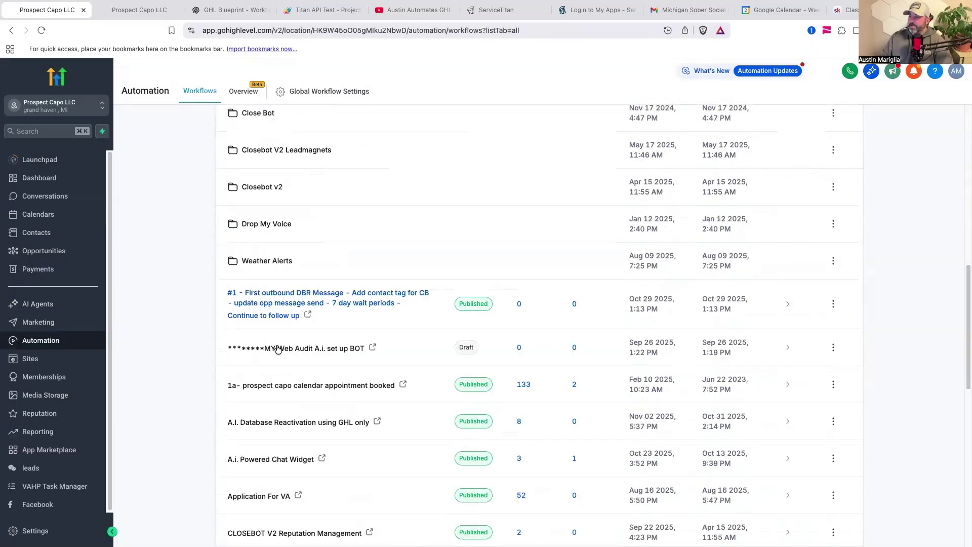
left_click(340, 340)
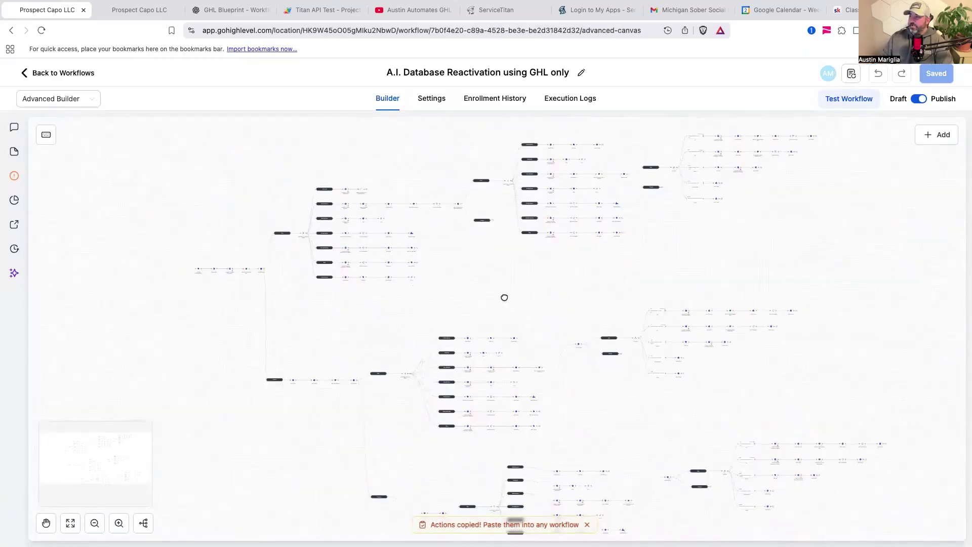
left_click_drag(504, 297, 408, 229)
scroll(460, 223, "up", 2)
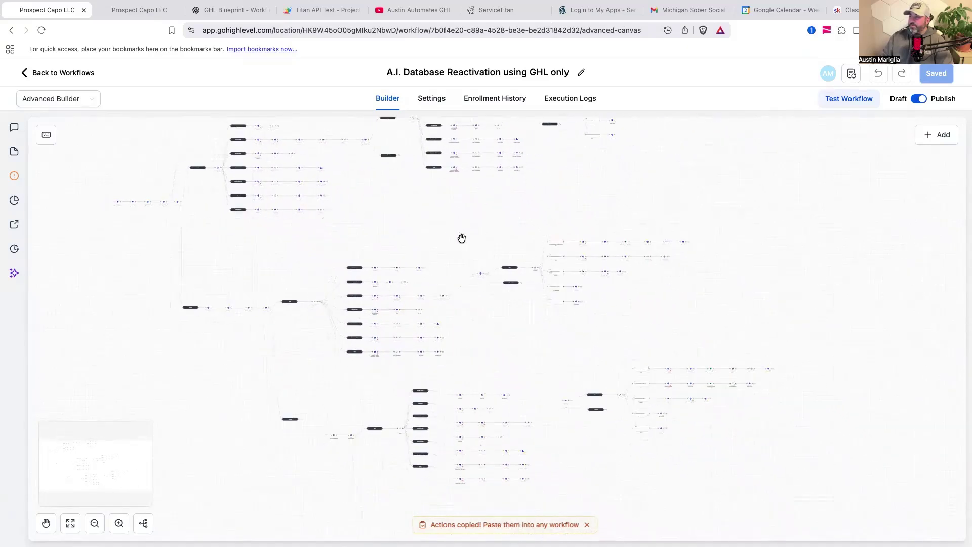
left_click_drag(365, 200, 479, 329)
scroll(480, 329, "up", 1)
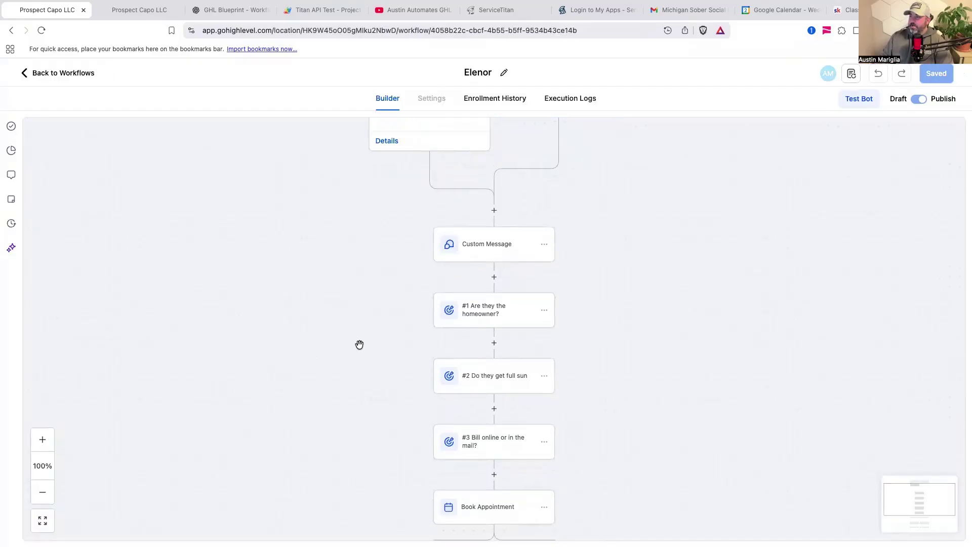
Locate the contact in the Elenor bot flow, examining the questions and the Appointment Booked and Appointment Not booked branches
scroll(388, 357, "down", 4)
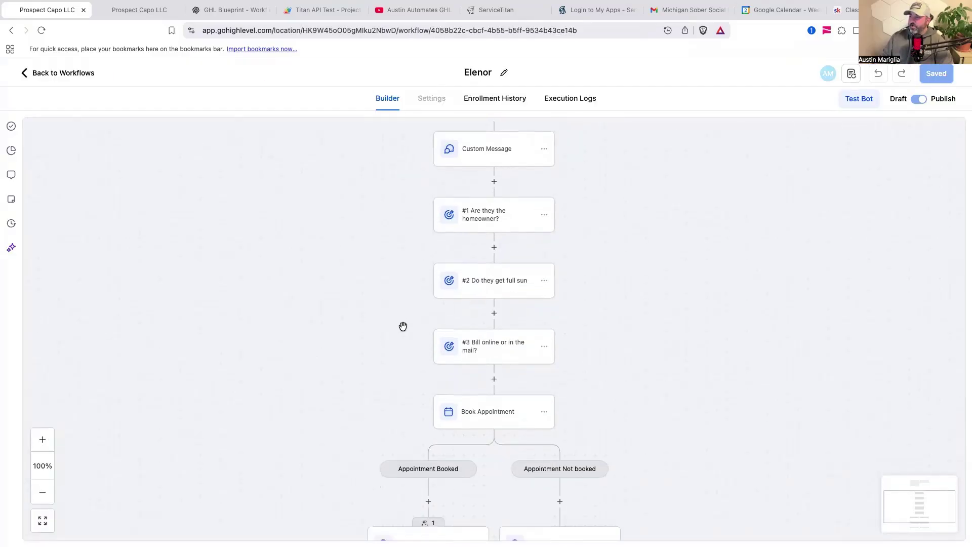
scroll(375, 364, "down", 5)
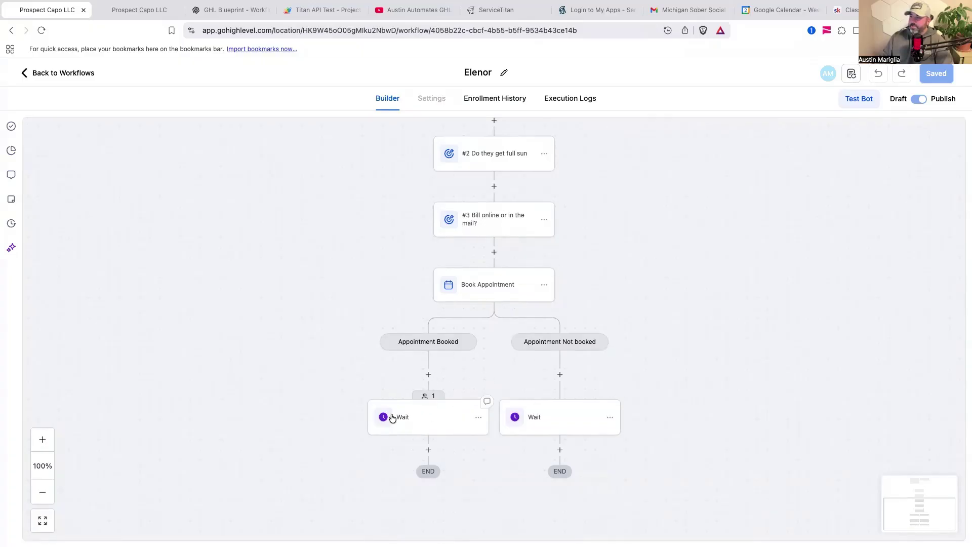
scroll(393, 484, "up", 8)
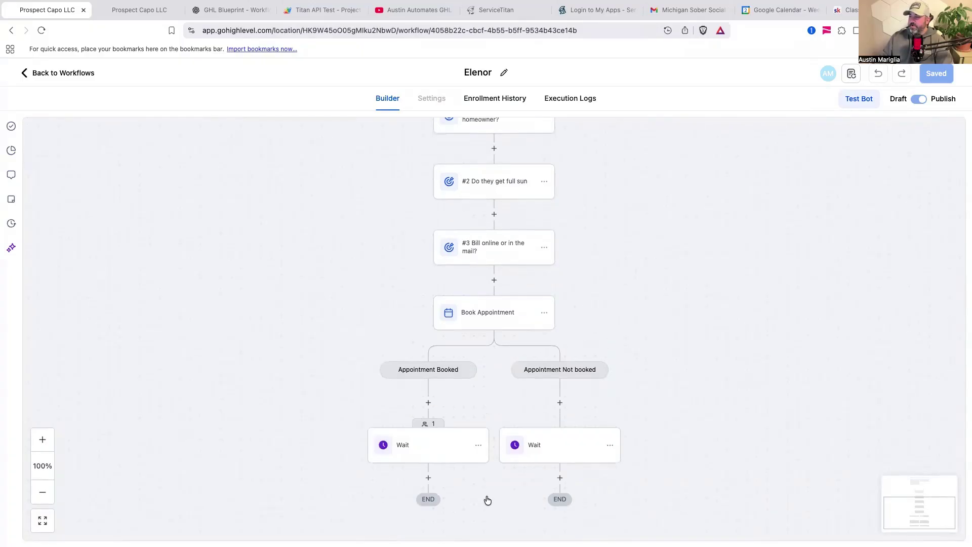
scroll(489, 500, "down", 2)
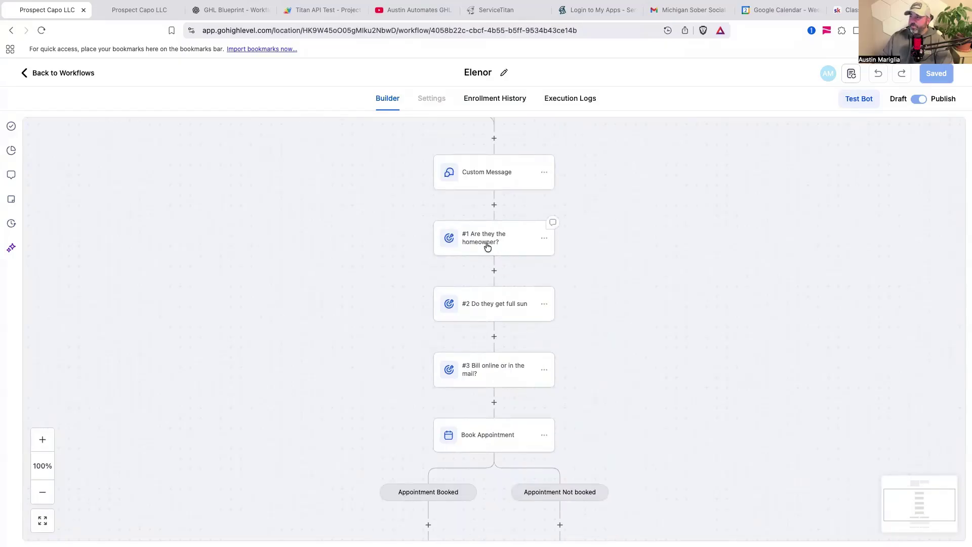
Look over the actions that can be inserted between the homeowner and full sun questions
left_click(494, 271)
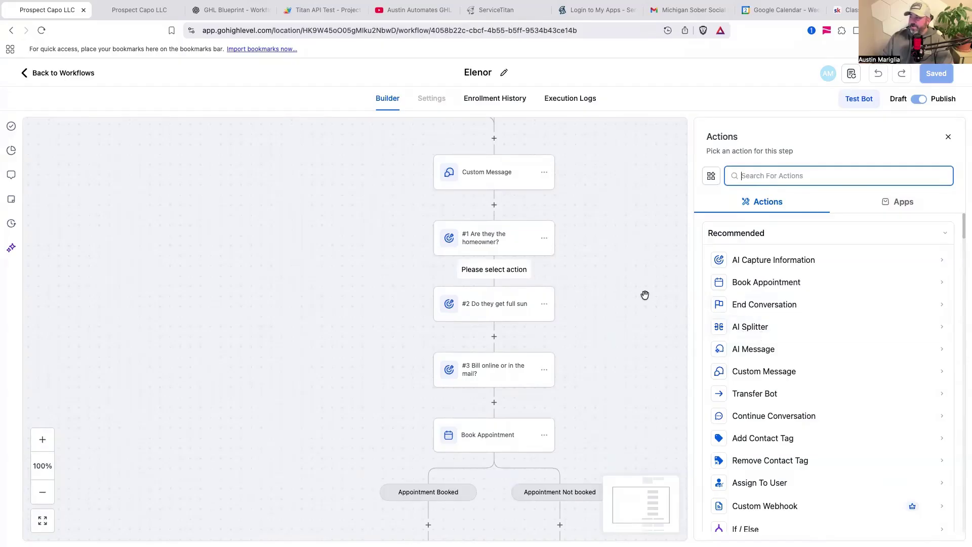
scroll(609, 343, "down", 1)
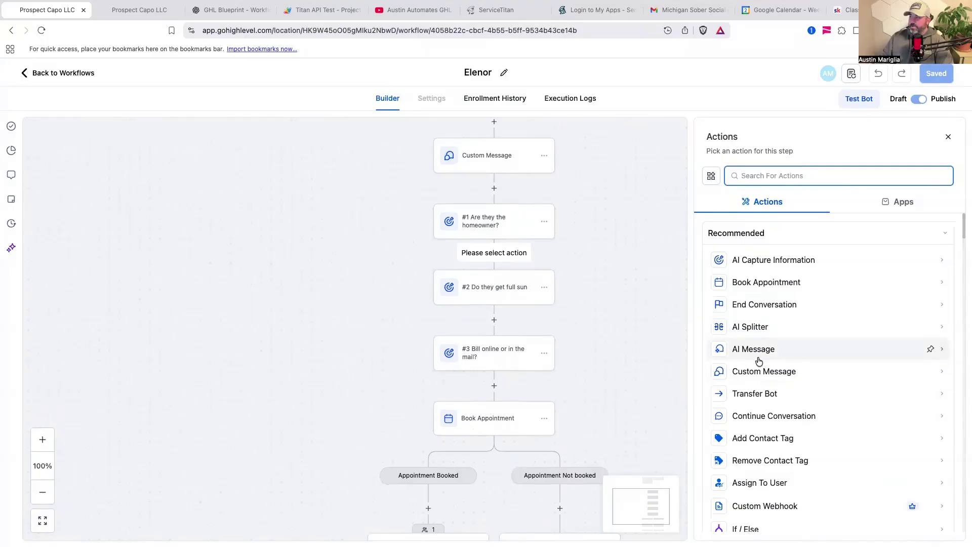